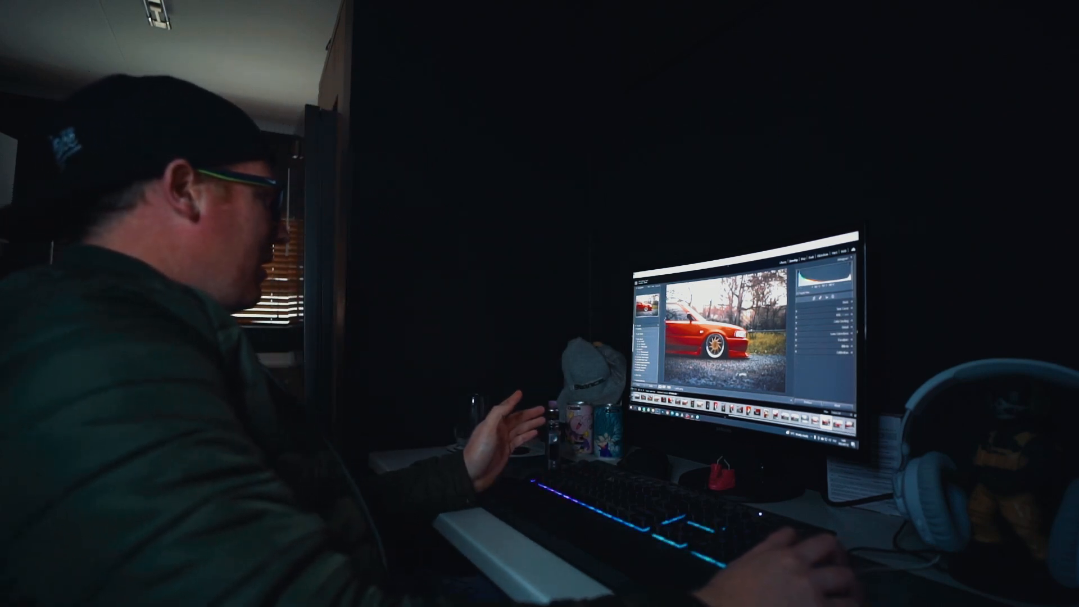
# Step: Reset all develop adjustments on the red car photo
pyautogui.click(645, 329)
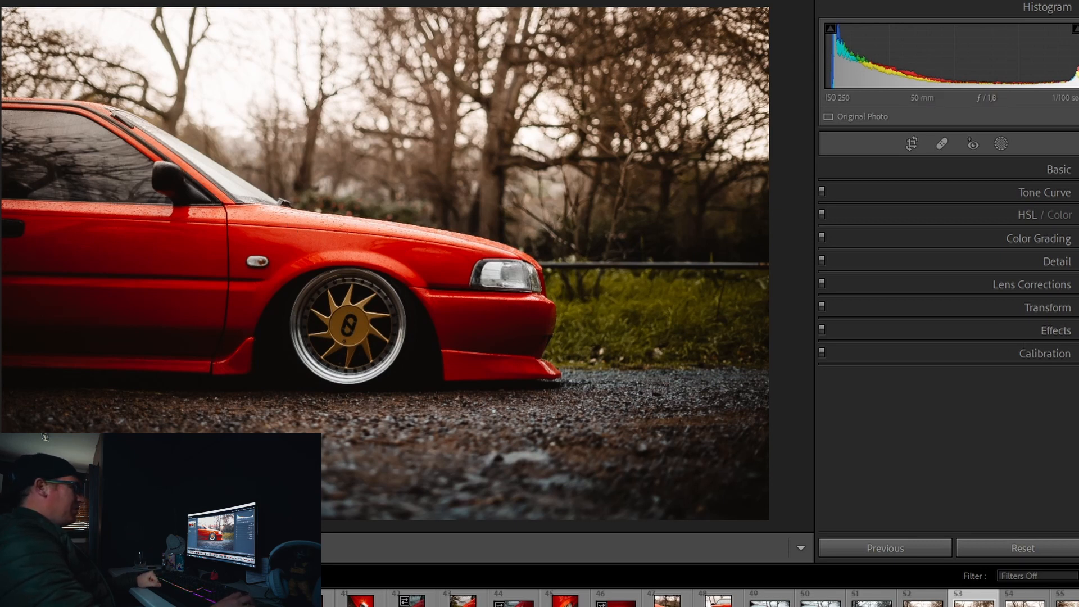
pyautogui.click(1007, 551)
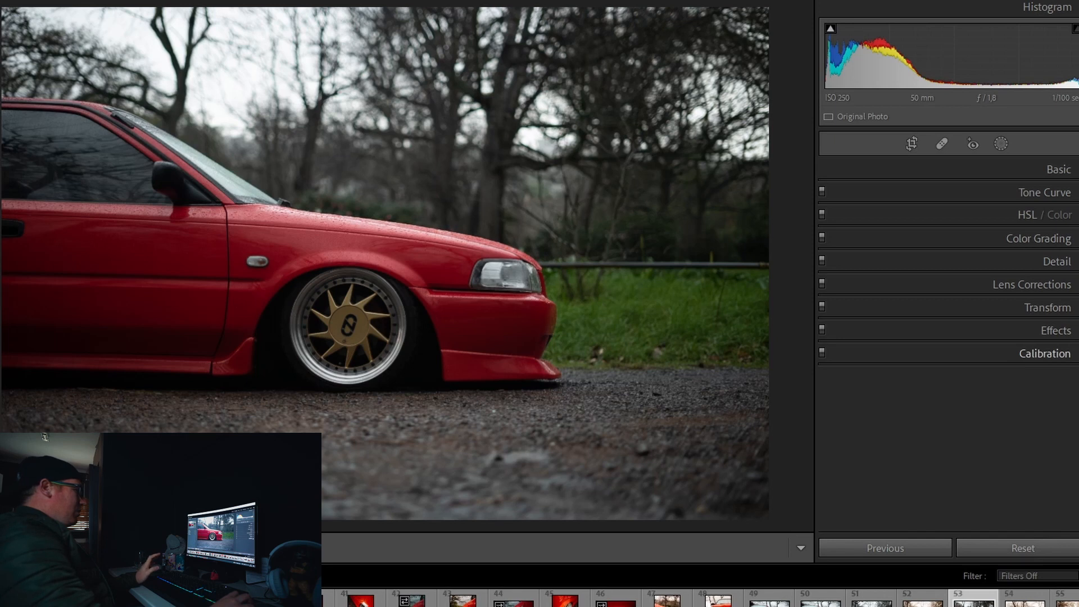
# Step: In Calibration, set both Red Primary and Green Primary to hue +30 and saturation −10, and compare the photo with its original
pyautogui.click(1045, 353)
pyautogui.moveTo(999, 401); pyautogui.dragTo(955, 416)
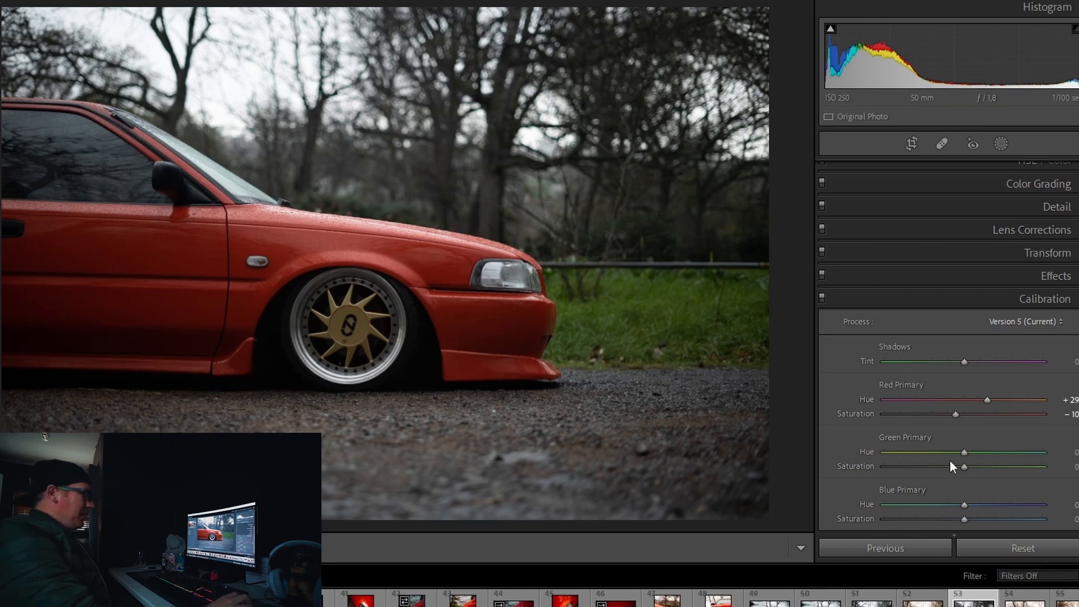
pyautogui.moveTo(979, 451); pyautogui.dragTo(983, 453)
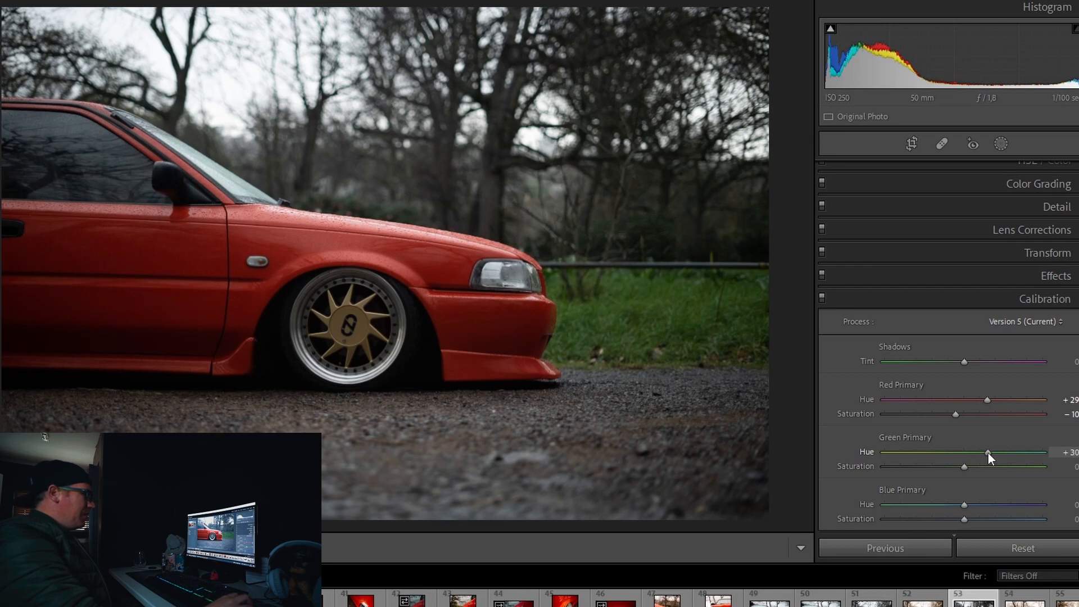
pyautogui.moveTo(987, 453); pyautogui.dragTo(988, 454)
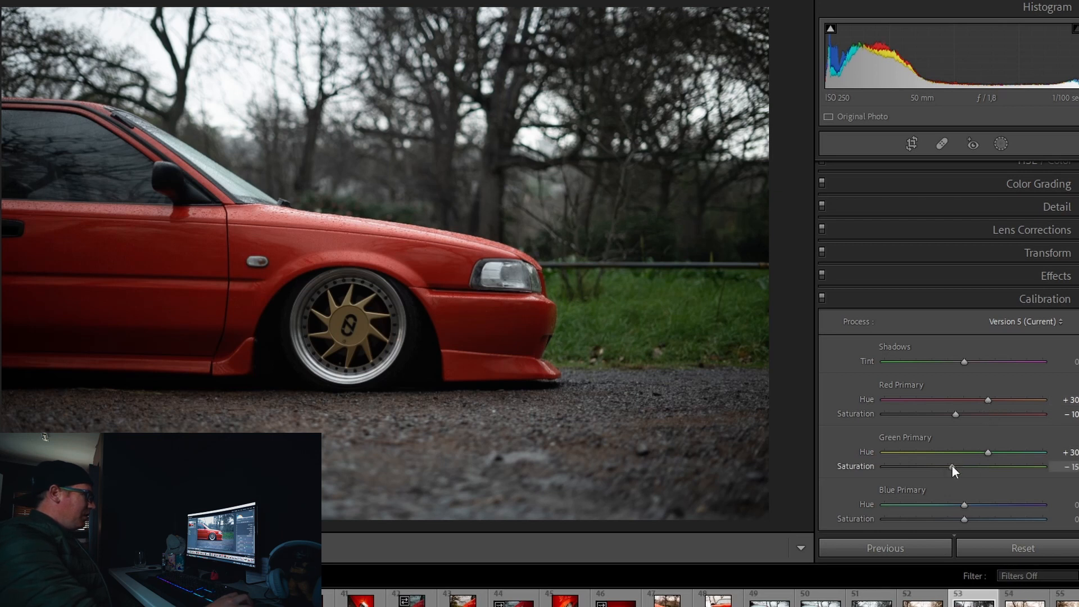
pyautogui.moveTo(953, 464); pyautogui.dragTo(955, 465)
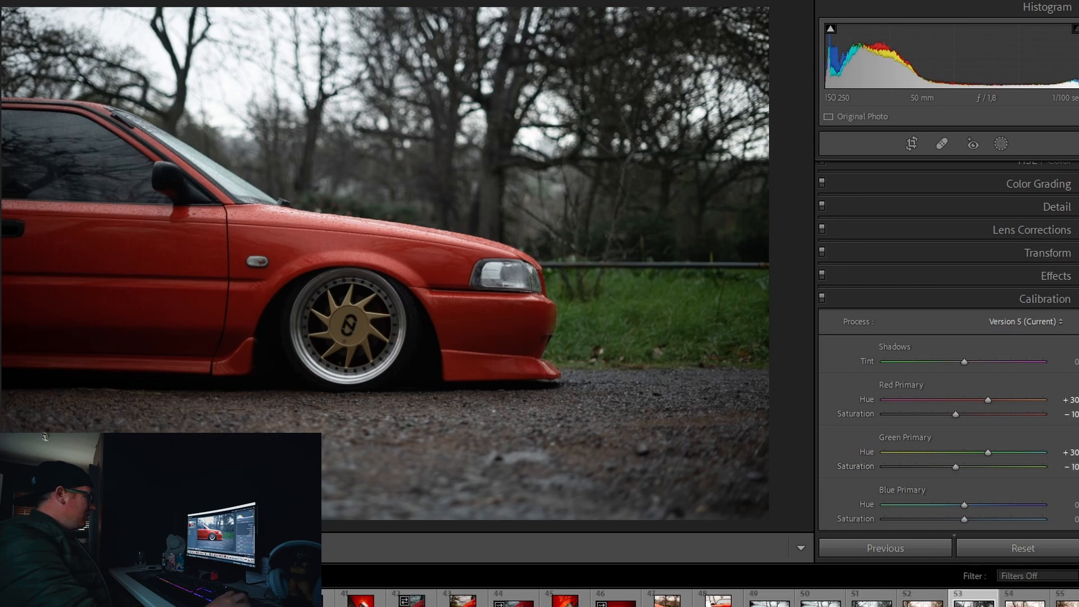
pyautogui.press('y')
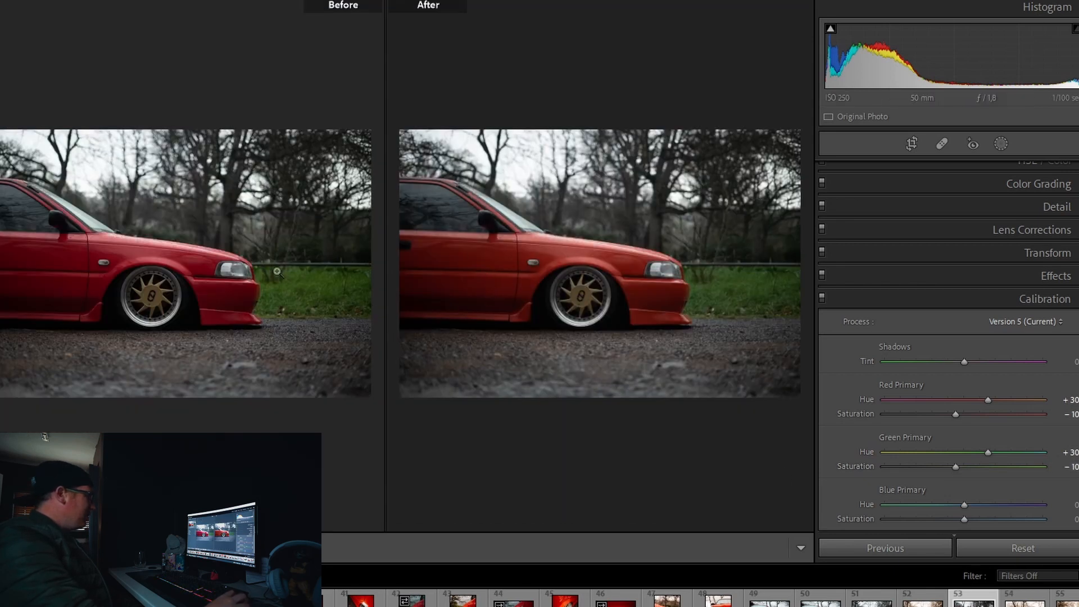
pyautogui.press('y')
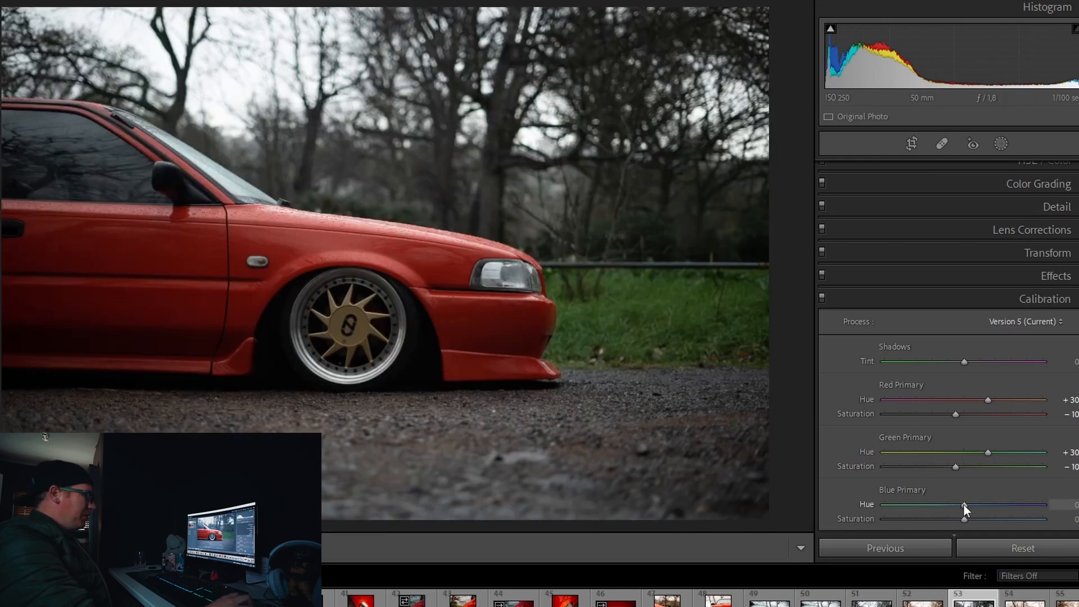
# Step: Set the Blue Primary calibration to hue −10 and saturation +4, and check the edit in a before/after comparison
pyautogui.moveTo(959, 504); pyautogui.dragTo(967, 518)
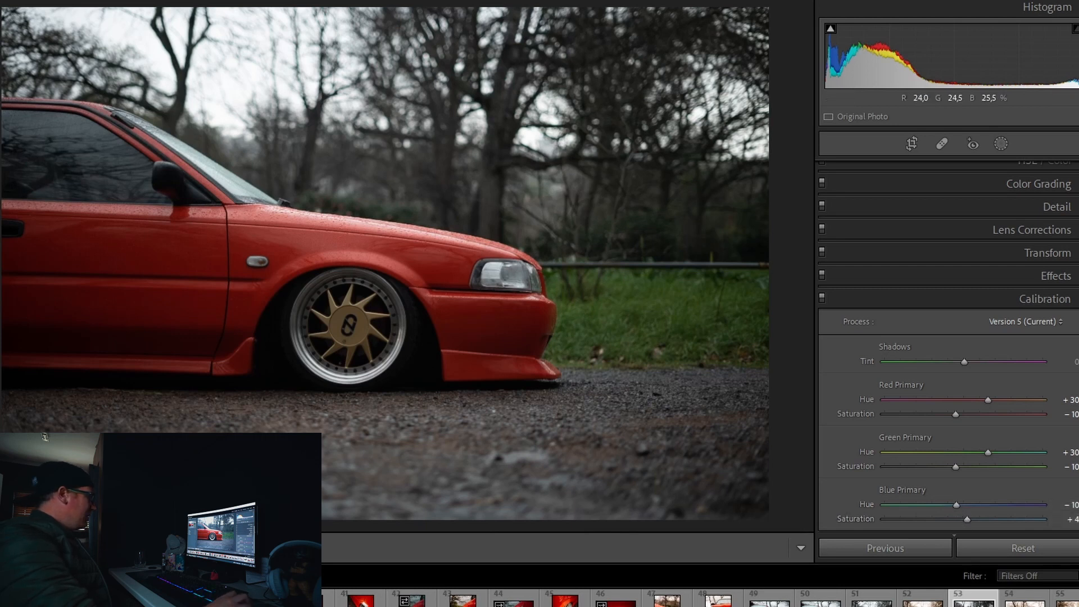
pyautogui.press('y')
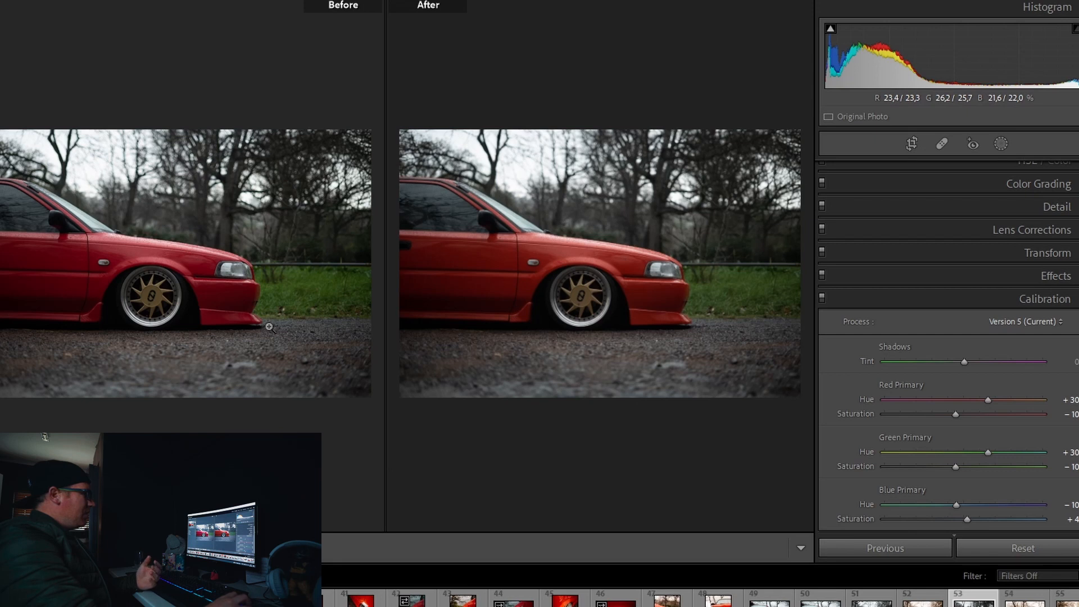
pyautogui.press('y')
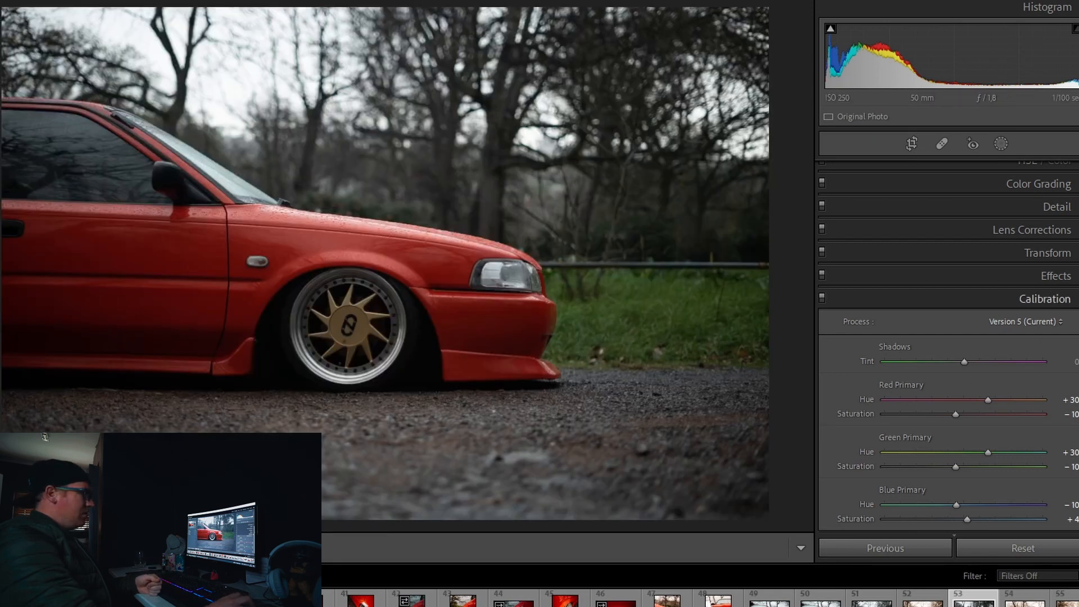
pyautogui.click(1035, 299)
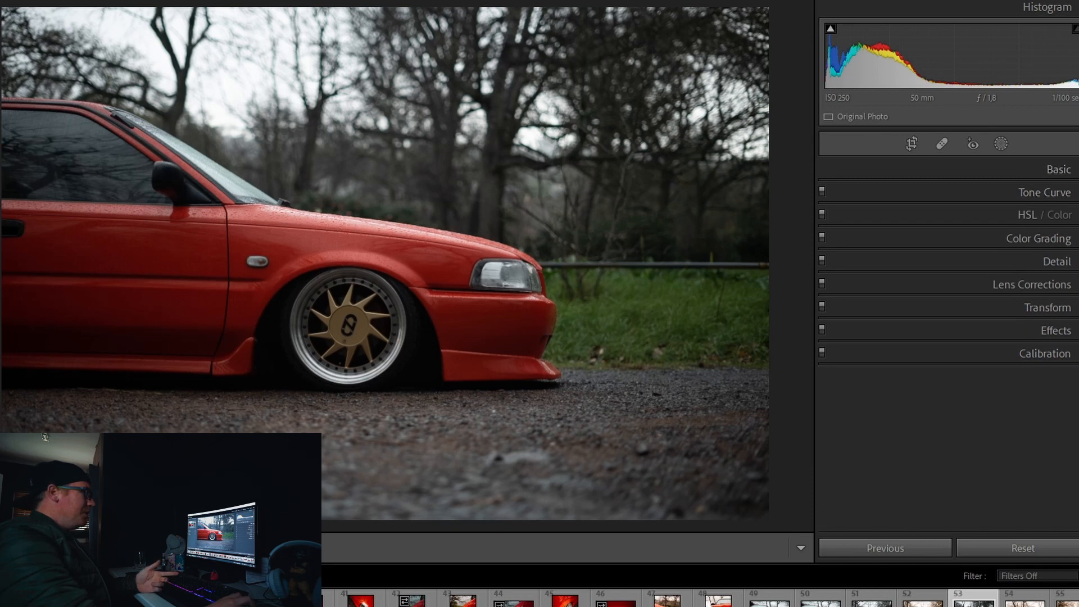
# Step: Create a slightly tilted linear gradient mask fading down from the sky and trees to the car's front wheel arch
pyautogui.click(1051, 169)
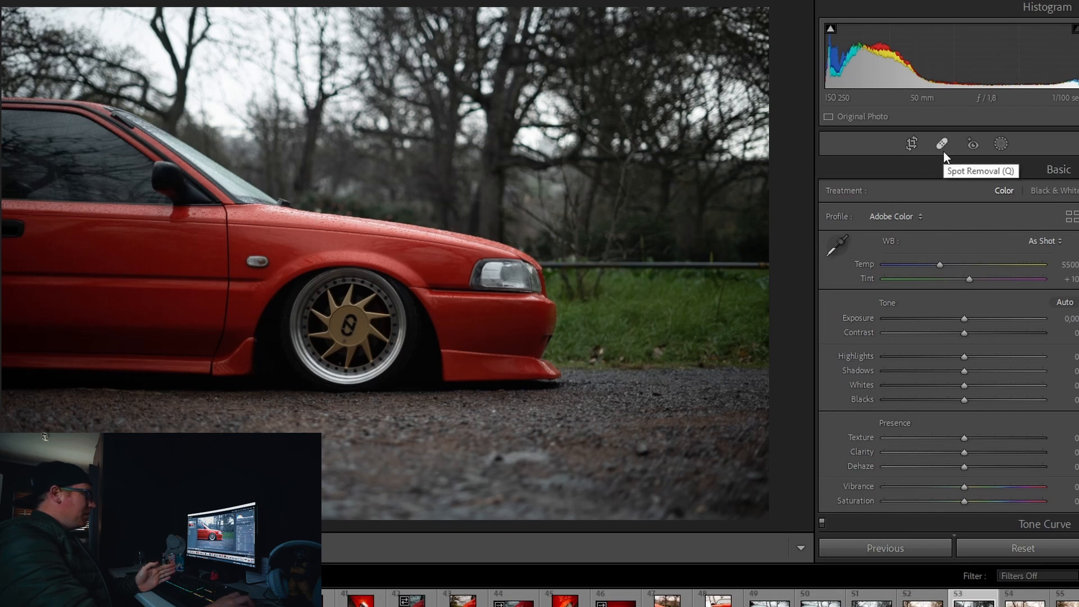
pyautogui.click(997, 147)
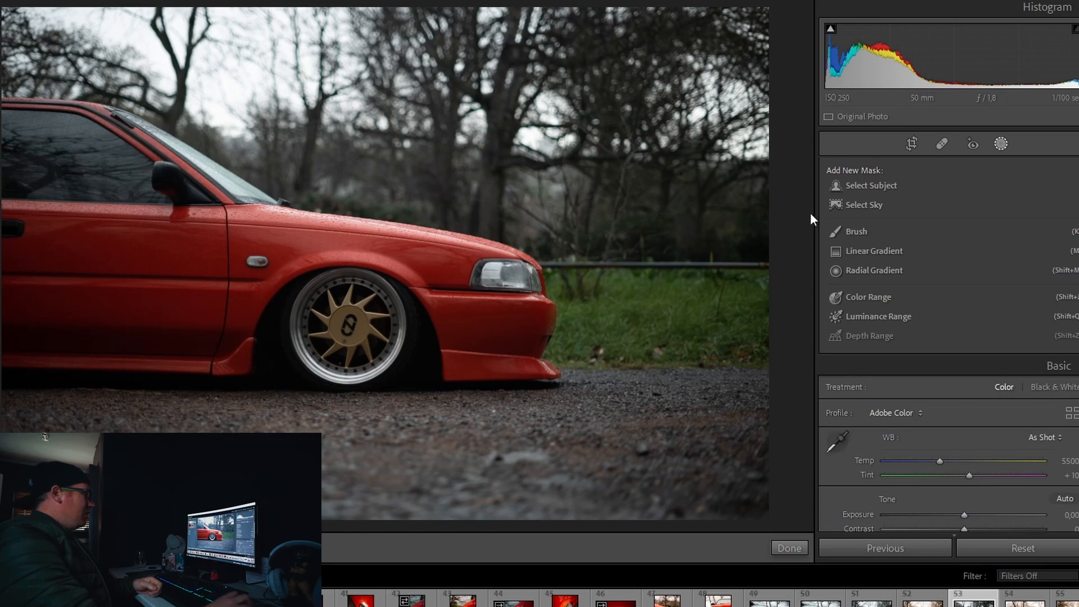
pyautogui.click(878, 250)
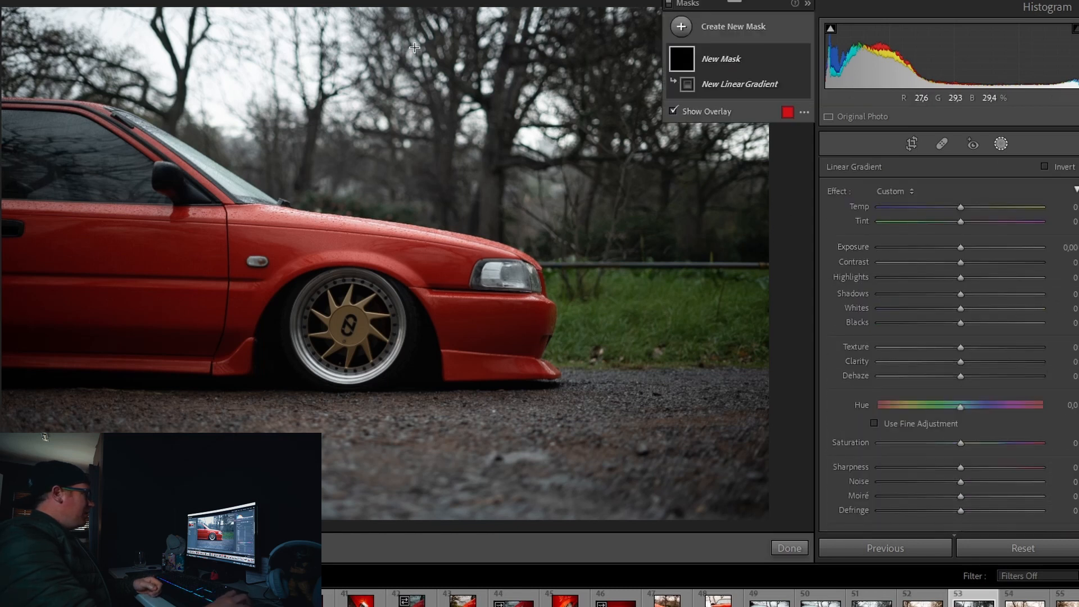
pyautogui.moveTo(375, 63); pyautogui.dragTo(336, 289)
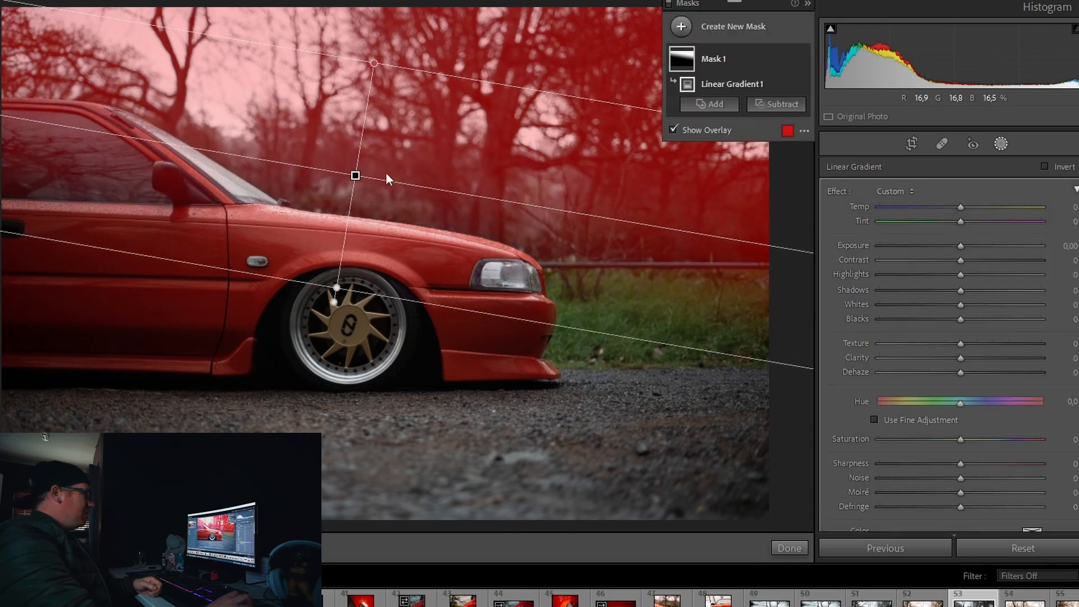
pyautogui.moveTo(357, 175); pyautogui.dragTo(362, 150)
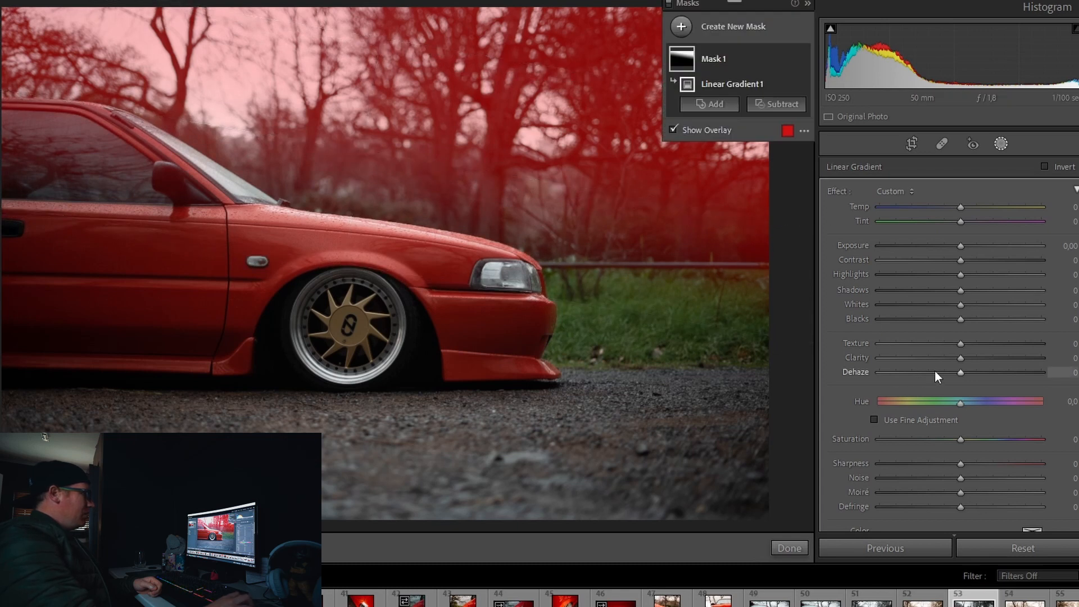
# Step: Hide the mask overlay and set the sky gradient's clarity to −30, dehaze to −42 and exposure to 0.25, closing masking
pyautogui.press('o')
pyautogui.moveTo(935, 371)
pyautogui.mouseDown()
pyautogui.moveTo(927, 373)
pyautogui.moveTo(933, 360)
pyautogui.moveTo(952, 357)
pyautogui.moveTo(956, 369)
pyautogui.moveTo(1010, 377)
pyautogui.moveTo(936, 376)
pyautogui.mouseUp()
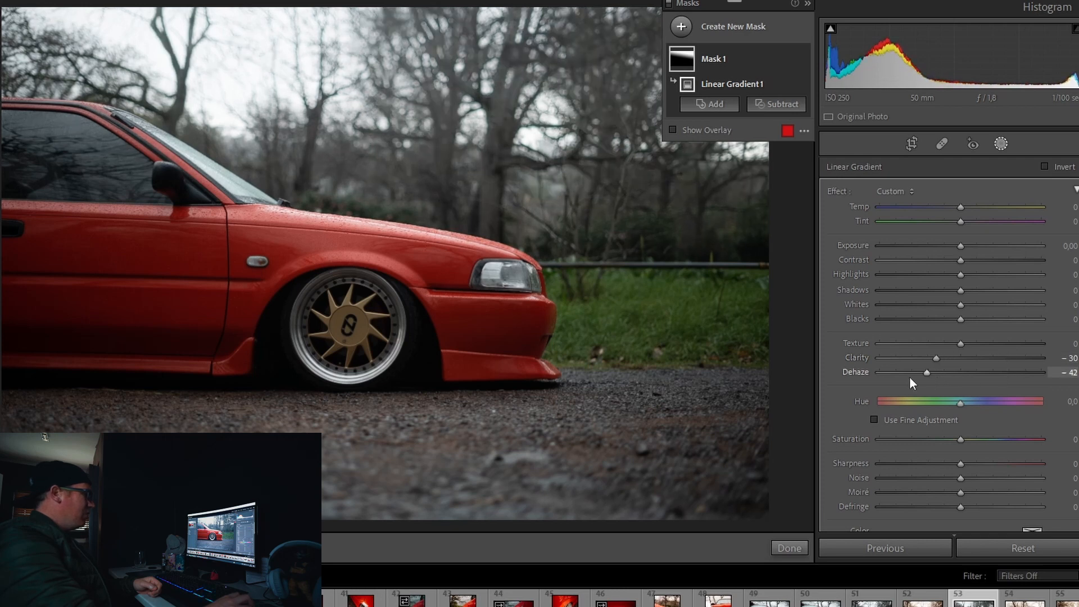
pyautogui.moveTo(962, 247); pyautogui.dragTo(966, 248)
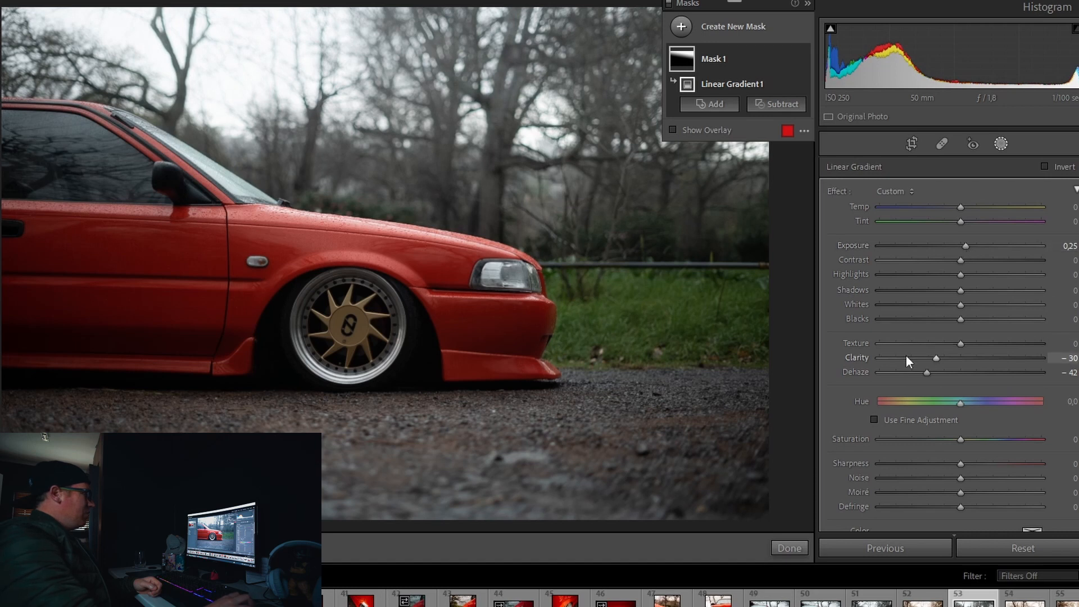
pyautogui.moveTo(550, 306)
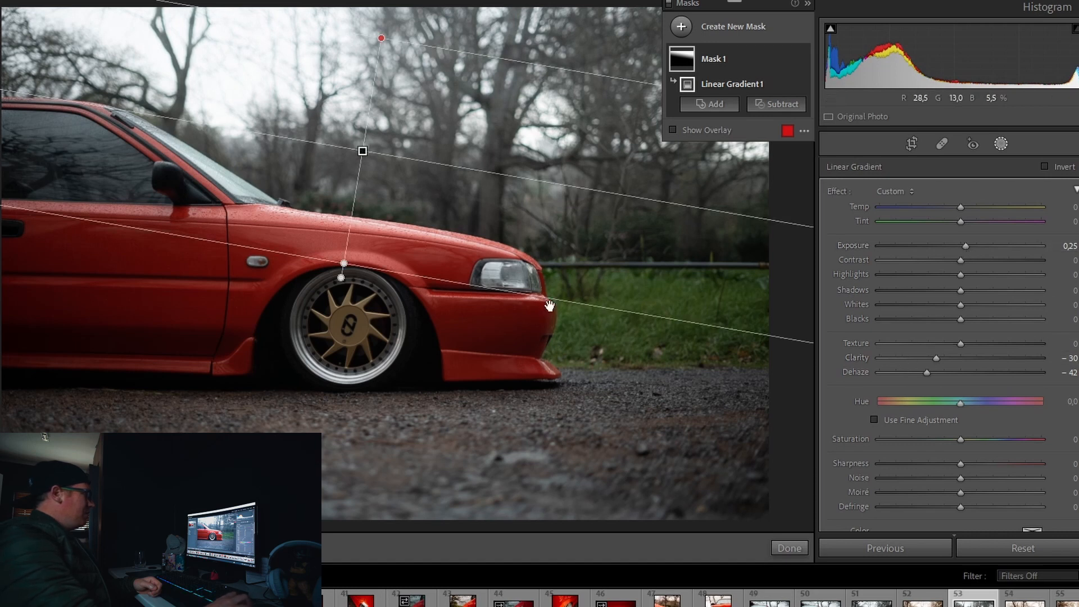
pyautogui.click(804, 544)
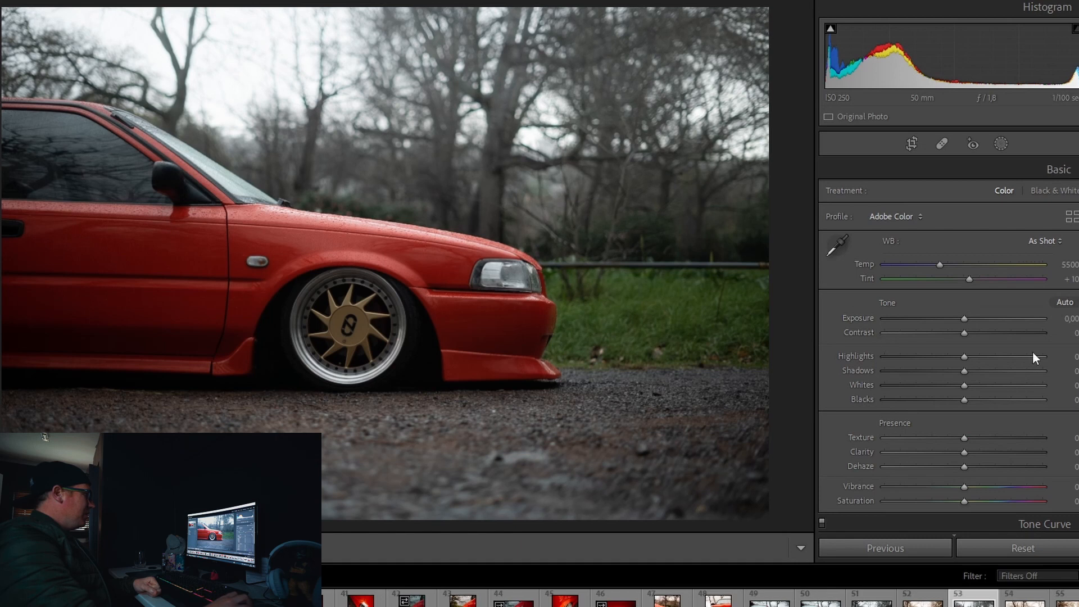
# Step: Add a second linear gradient mask fading up over the foreground gravel and darken it with exposure −0.85
pyautogui.click(1001, 144)
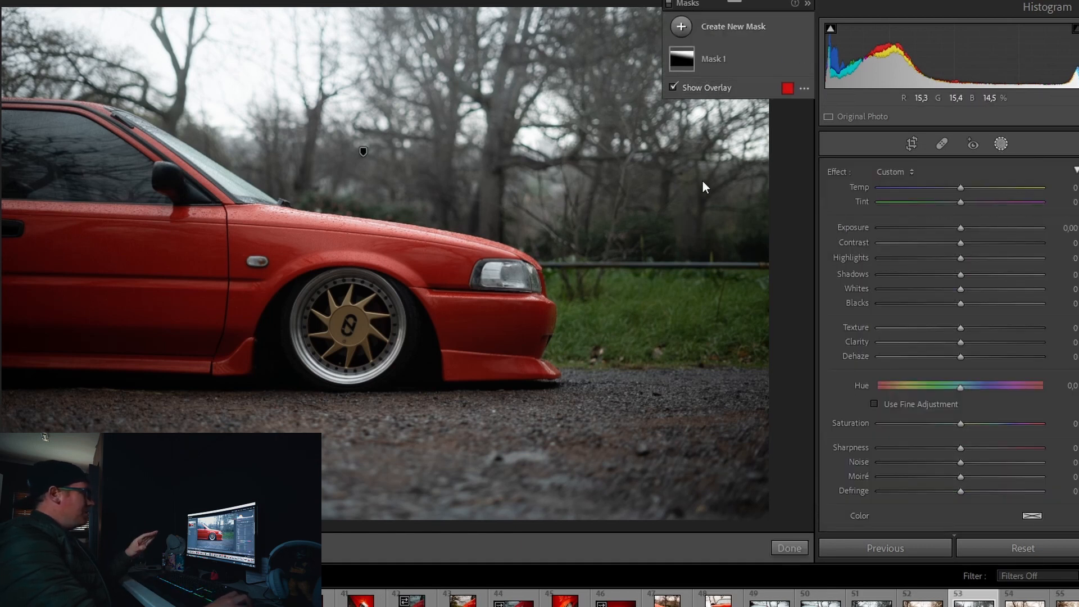
pyautogui.click(723, 38)
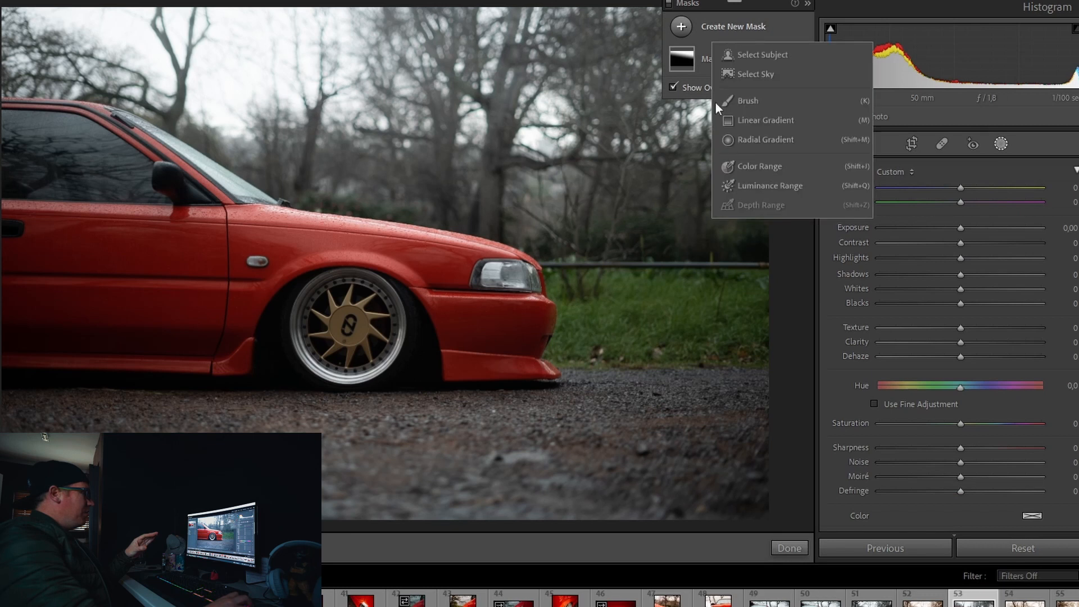
pyautogui.click(750, 119)
pyautogui.moveTo(396, 468); pyautogui.dragTo(399, 299)
pyautogui.moveTo(400, 382); pyautogui.dragTo(390, 454)
pyautogui.moveTo(947, 248); pyautogui.dragTo(943, 248)
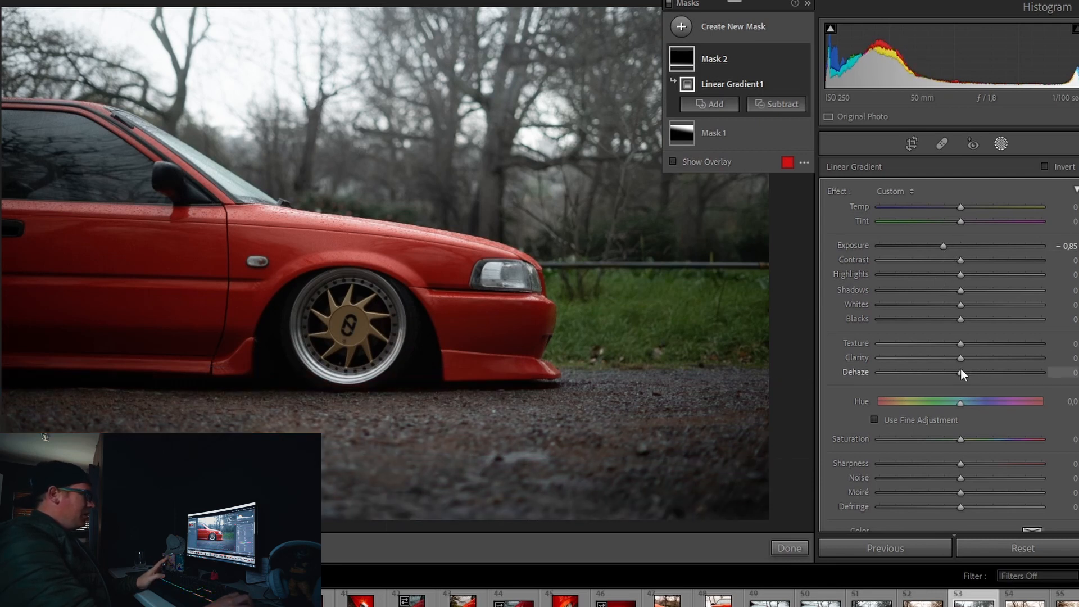
pyautogui.click(790, 548)
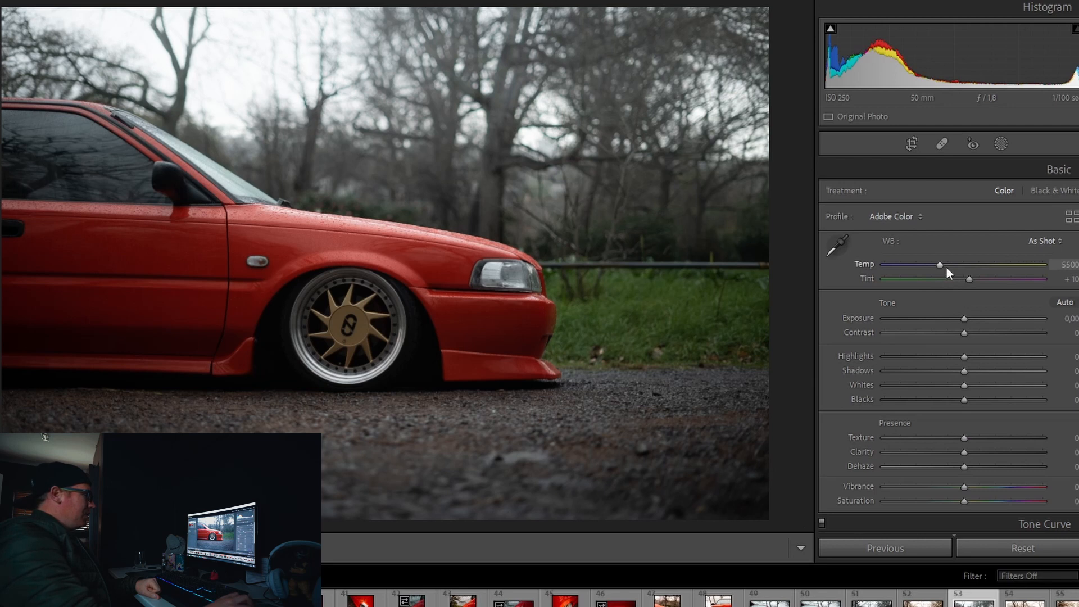
# Step: Set the photo's basic tones to exposure −0.25, contrast +27, highlights −12, shadows +33, whites +9 and blacks −13
pyautogui.moveTo(967, 319); pyautogui.dragTo(962, 318)
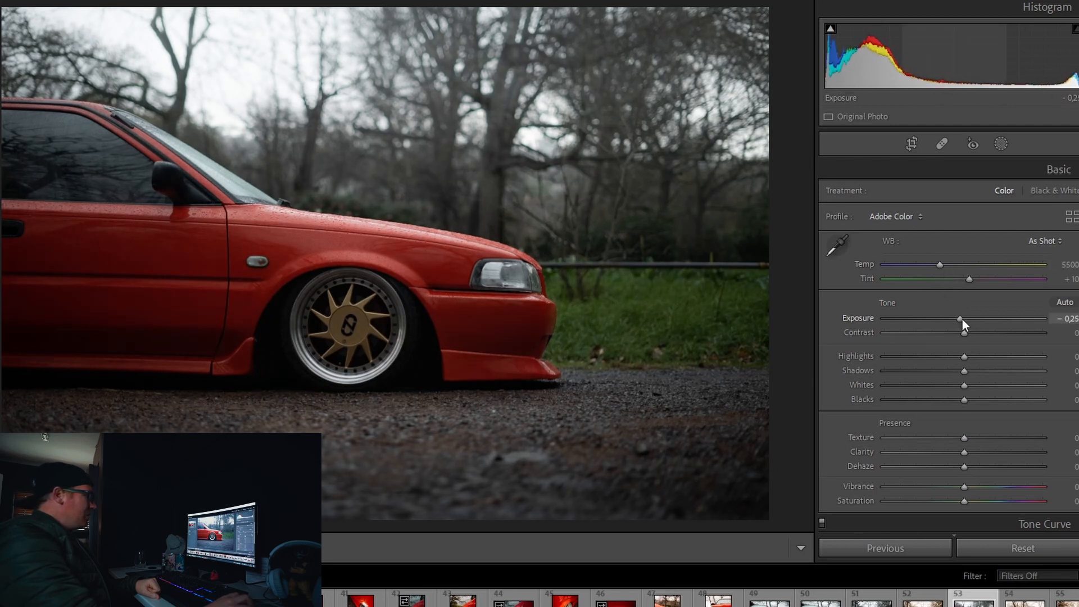
pyautogui.moveTo(972, 332); pyautogui.dragTo(985, 336)
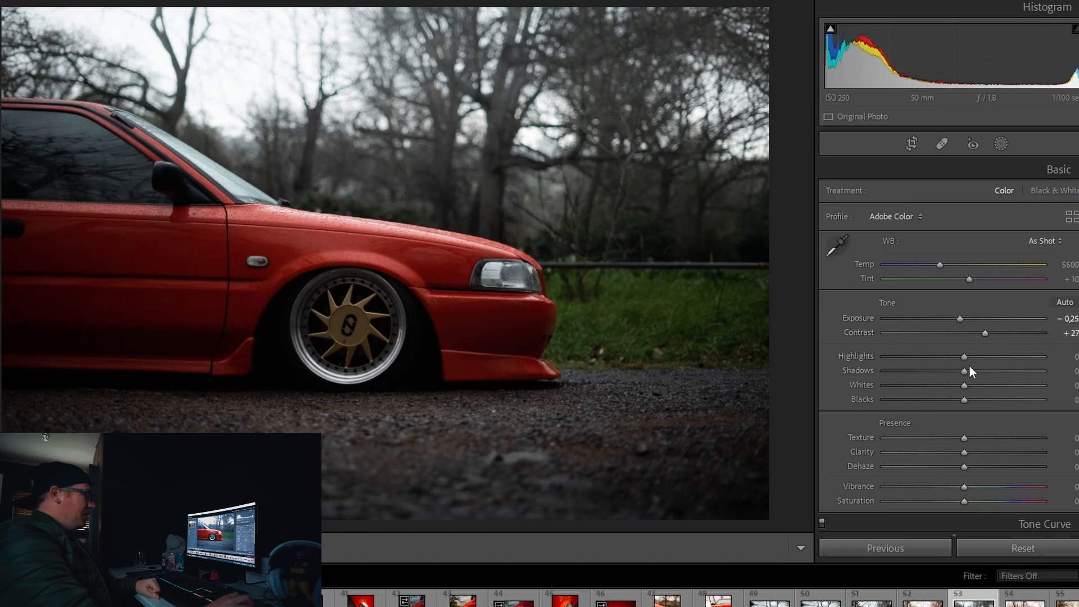
pyautogui.moveTo(955, 363); pyautogui.dragTo(990, 372)
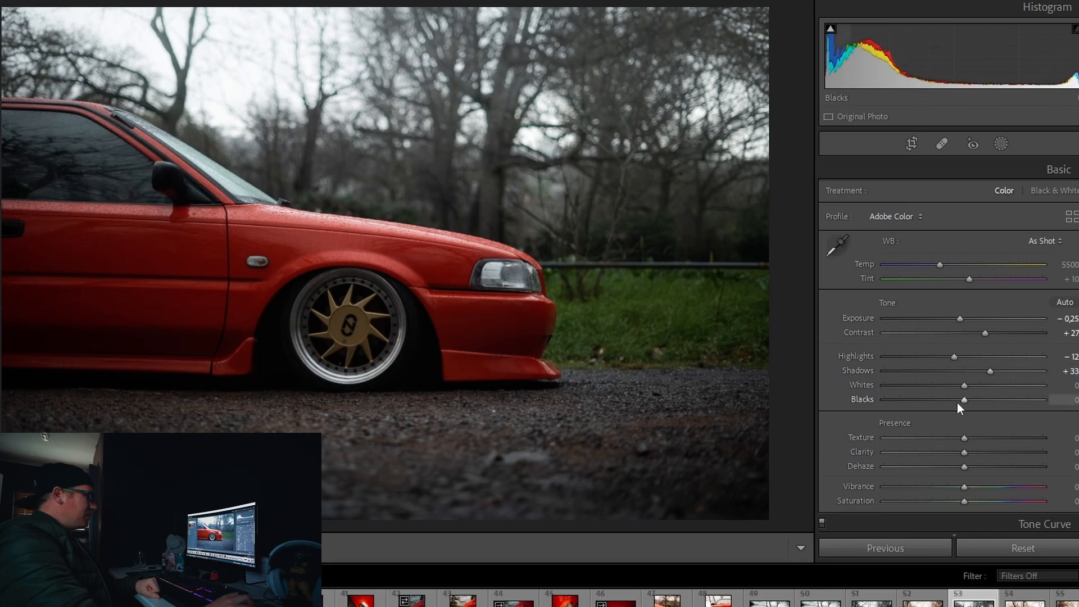
pyautogui.moveTo(966, 400)
pyautogui.mouseDown()
pyautogui.moveTo(949, 403)
pyautogui.moveTo(973, 386)
pyautogui.mouseUp()
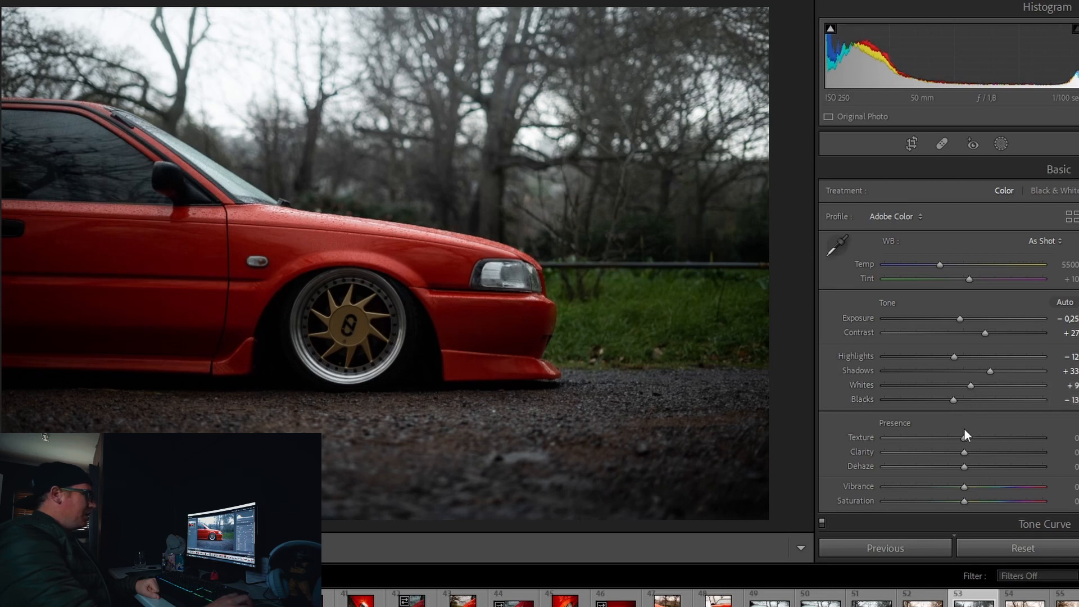
# Step: Set the photo's texture and clarity to +2 each, with dehaze at 0
pyautogui.moveTo(966, 436); pyautogui.dragTo(966, 438)
pyautogui.moveTo(947, 467)
pyautogui.mouseDown()
pyautogui.moveTo(933, 467)
pyautogui.moveTo(1006, 473)
pyautogui.moveTo(939, 471)
pyautogui.moveTo(965, 471)
pyautogui.mouseUp()
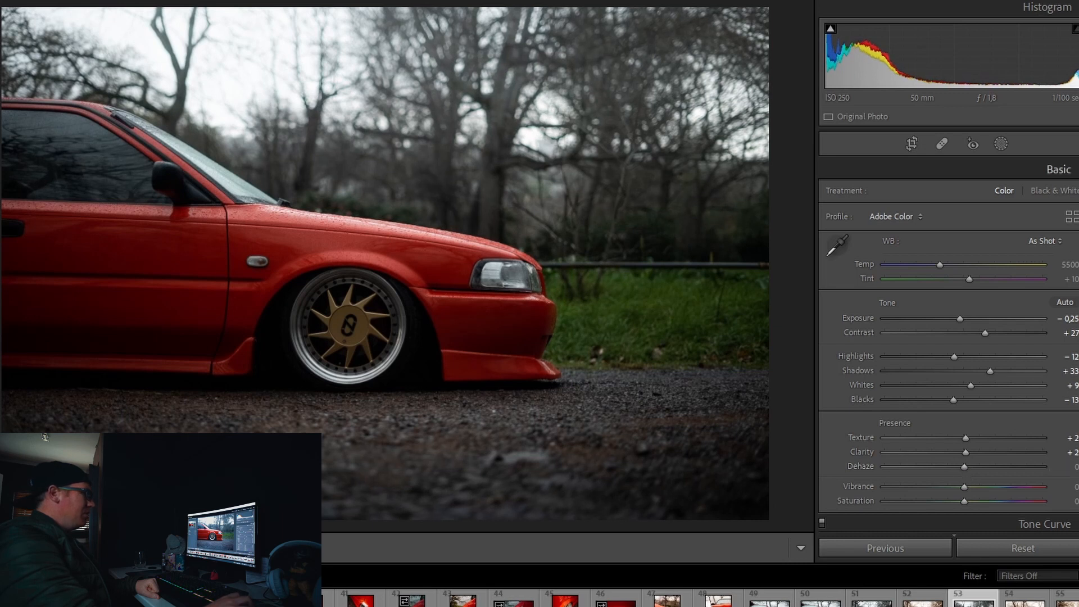
pyautogui.click(1056, 169)
# Step: Sharpen the photo with amount 60, radius 3.0, detail 100 and masking 16
pyautogui.click(1066, 262)
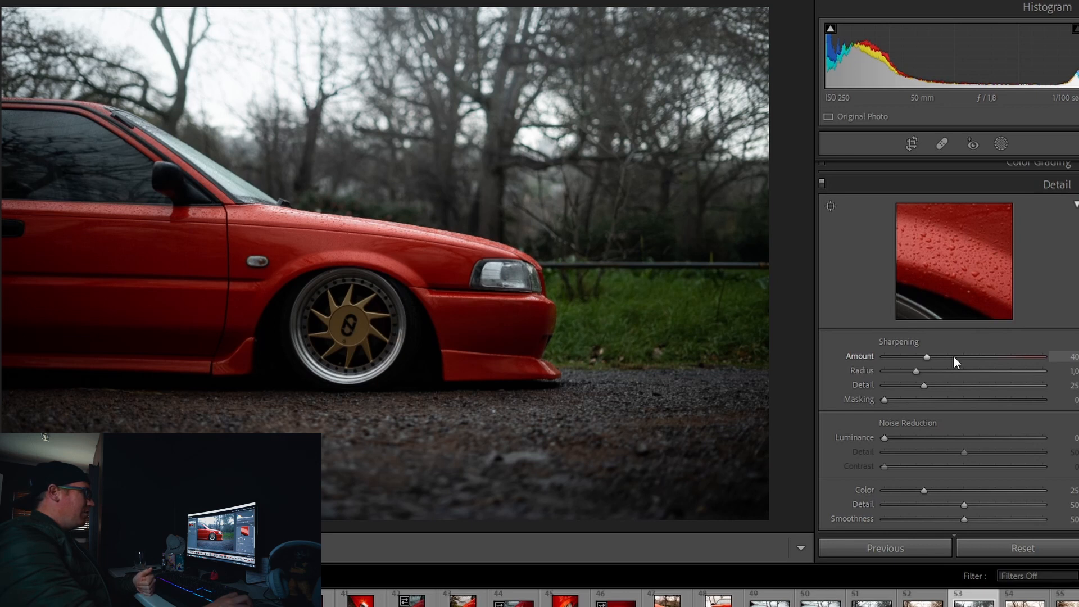
pyautogui.click(952, 356)
pyautogui.moveTo(950, 357); pyautogui.dragTo(948, 357)
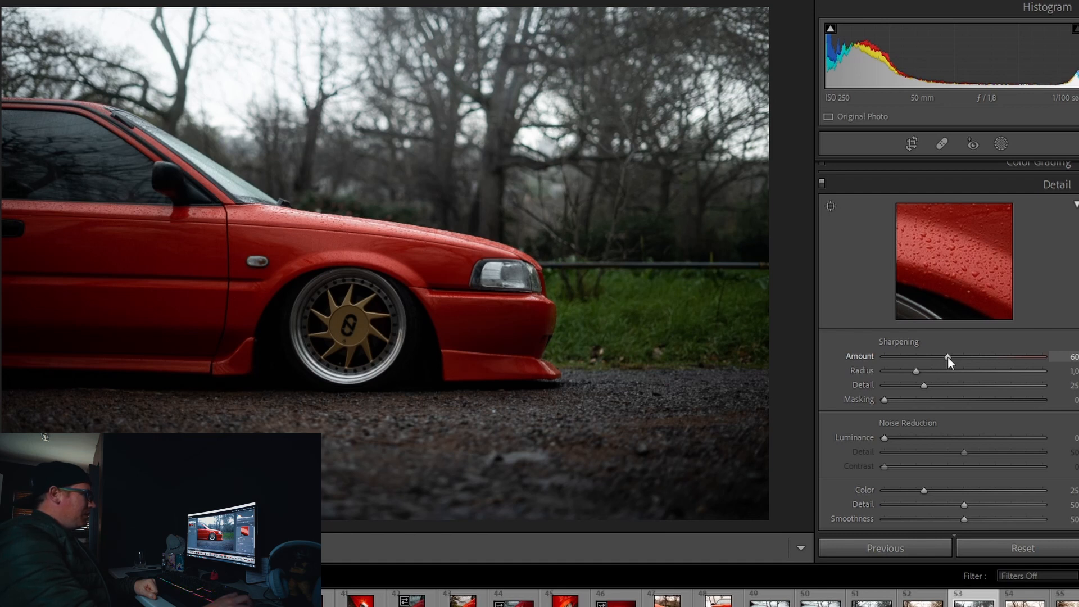
pyautogui.click(1043, 371)
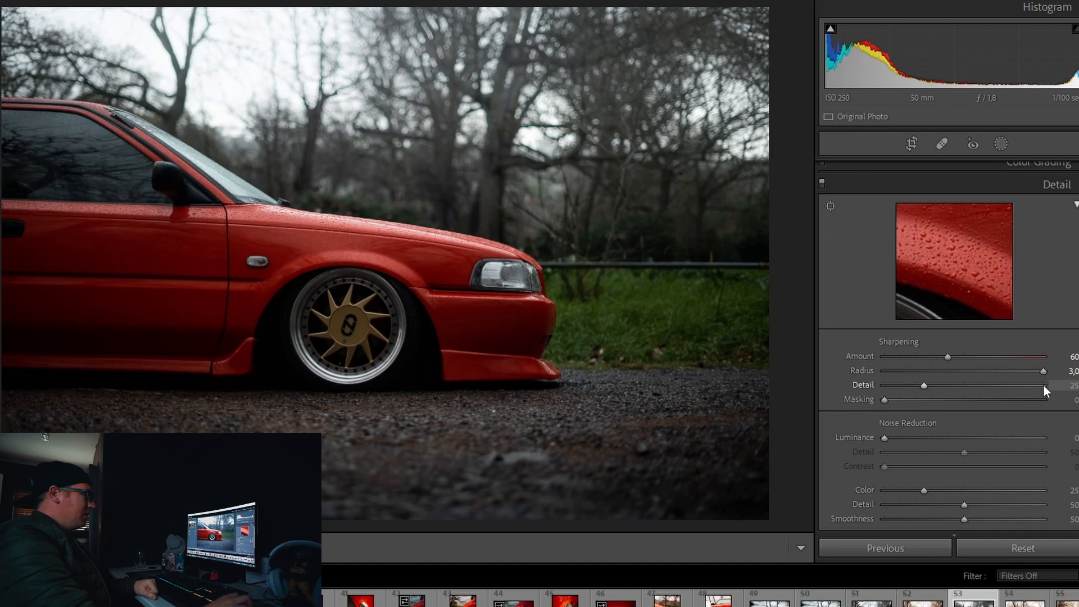
pyautogui.click(1040, 385)
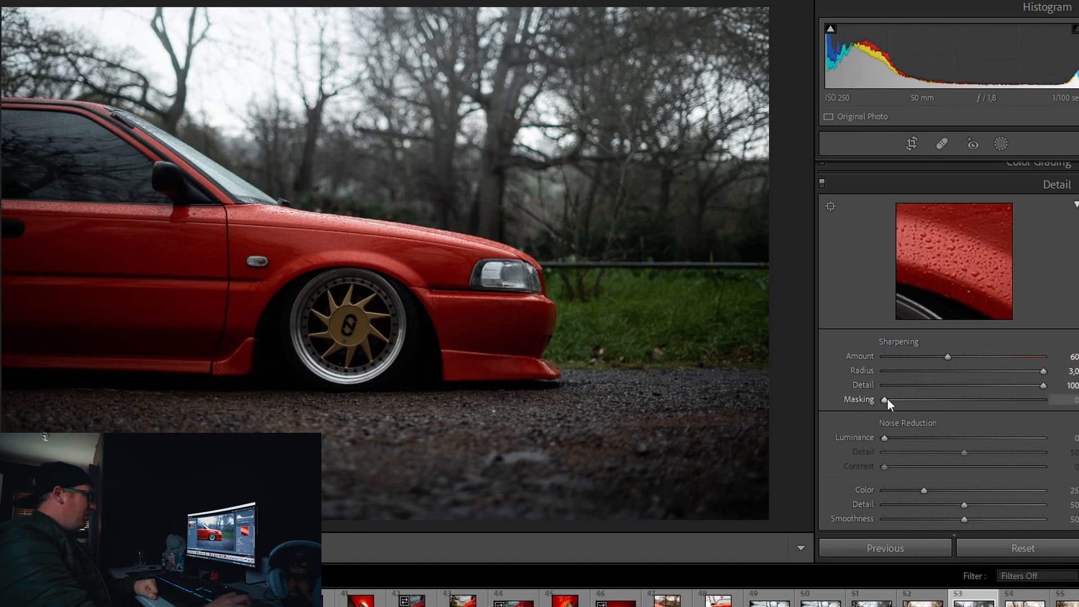
pyautogui.moveTo(884, 400); pyautogui.dragTo(961, 411)
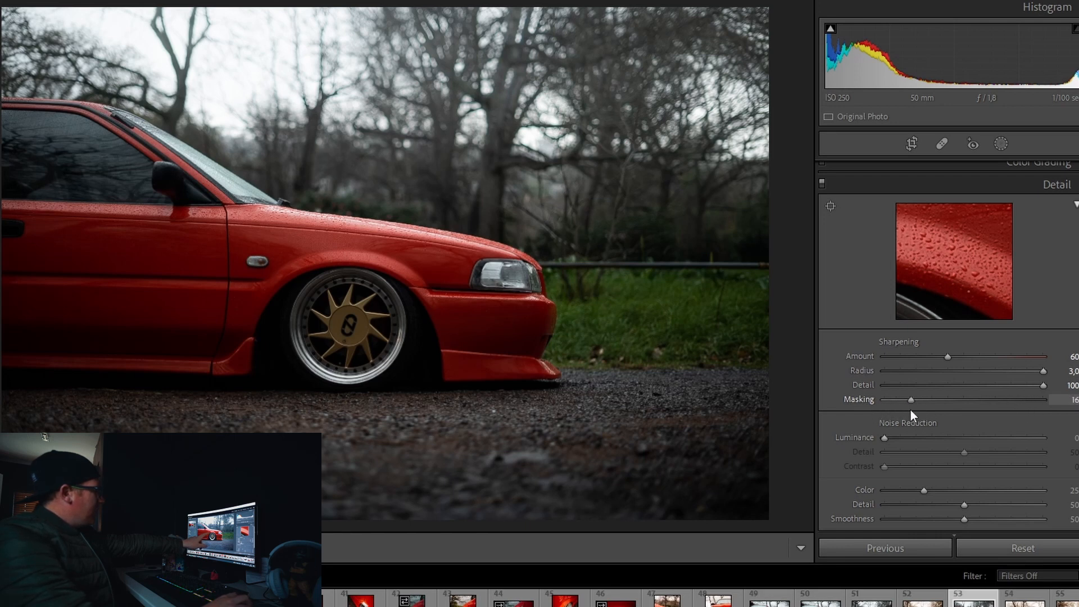
# Step: Set the sharpening masking to 57 and apply noise reduction with luminance 25 and contrast 26
pyautogui.moveTo(950, 407); pyautogui.dragTo(730, 382)
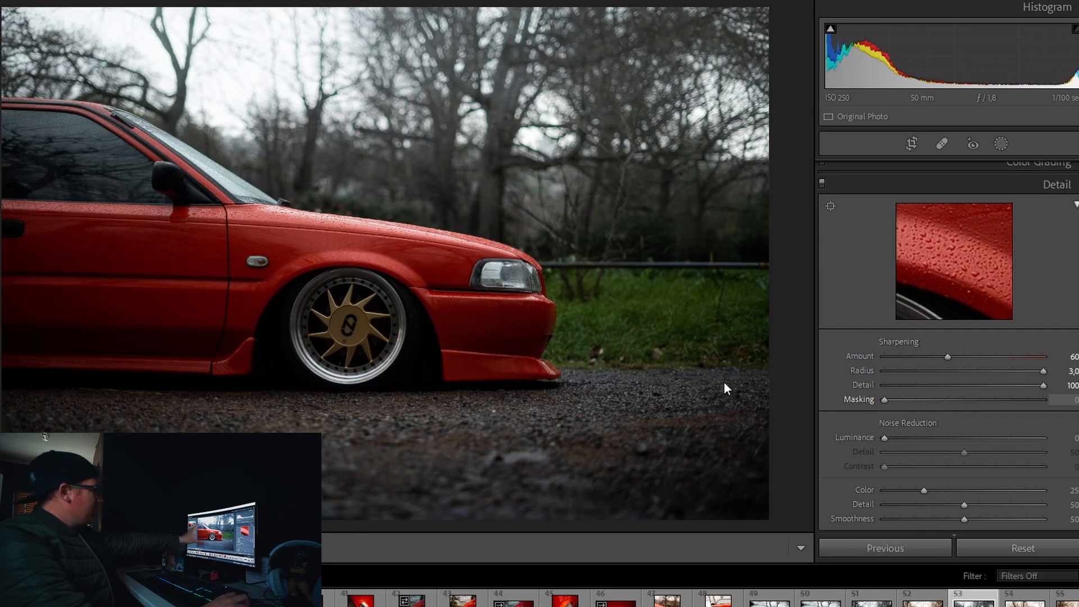
pyautogui.moveTo(884, 400); pyautogui.dragTo(973, 409)
pyautogui.click(925, 437)
pyautogui.click(925, 464)
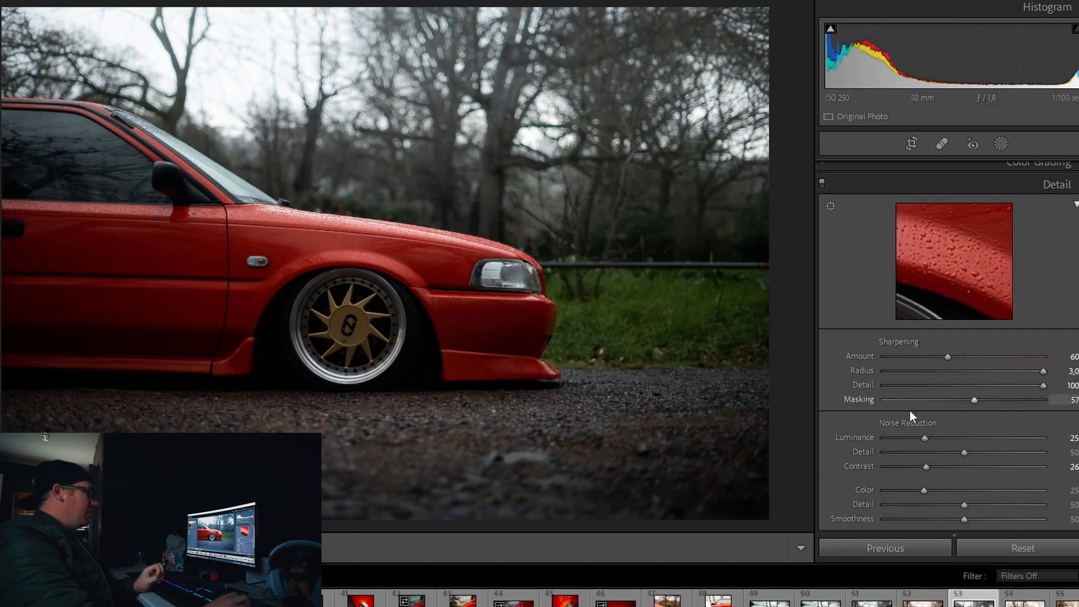
pyautogui.click(1055, 185)
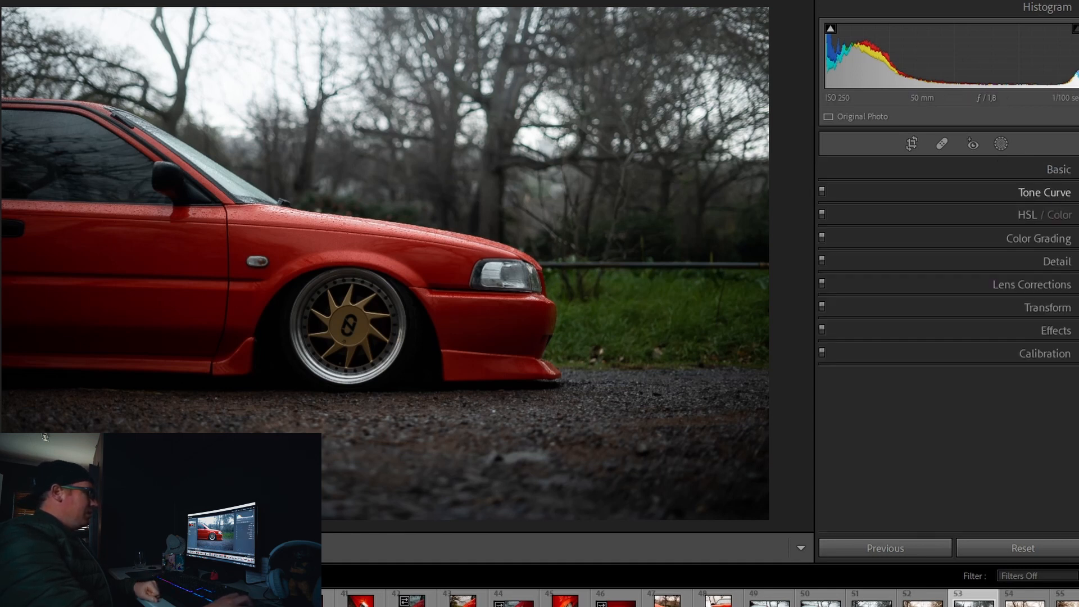
# Step: Shape the overall point curve with black output 8, shadows 67 to 62, midtones 123 to 130 and highlights 193 to 180
pyautogui.click(1046, 190)
pyautogui.click(918, 337)
pyautogui.moveTo(993, 262); pyautogui.dragTo(991, 266)
pyautogui.moveTo(879, 377); pyautogui.dragTo(876, 373)
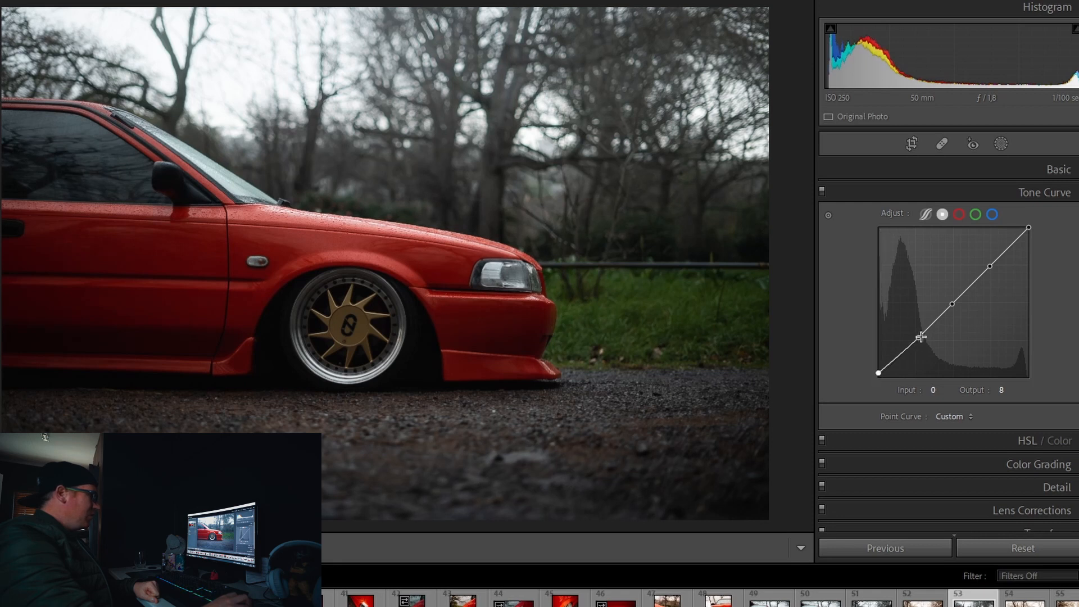
pyautogui.moveTo(918, 339); pyautogui.dragTo(917, 341)
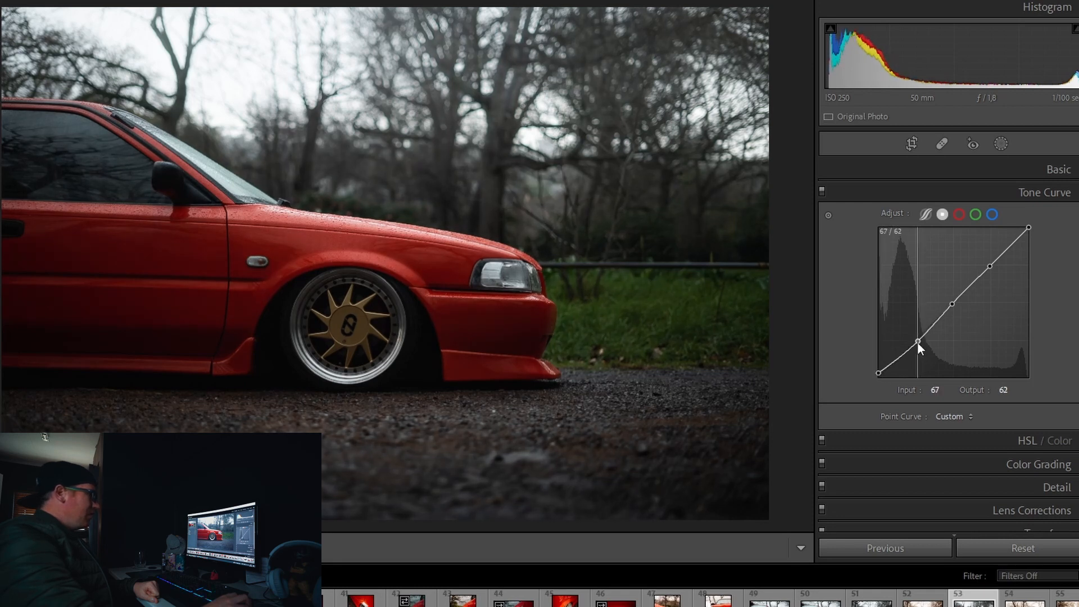
pyautogui.moveTo(952, 304); pyautogui.dragTo(952, 302)
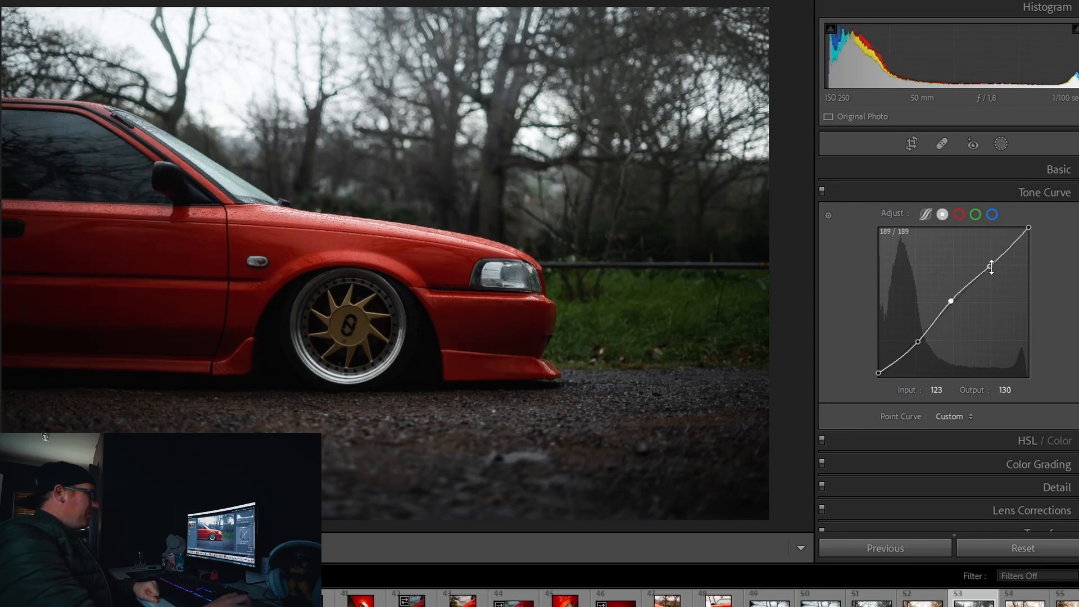
pyautogui.moveTo(991, 265); pyautogui.dragTo(993, 271)
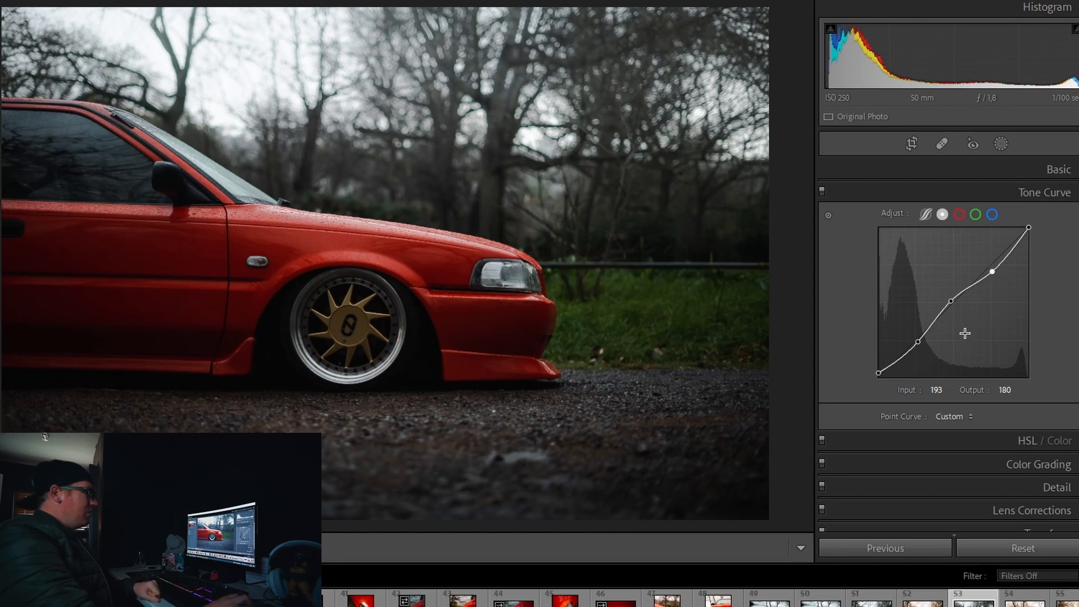
# Step: Shape the red channel curve with three added points, raising black output to about 8, lowering shadows slightly and setting midtones from 128 to 130
pyautogui.click(959, 216)
pyautogui.click(915, 341)
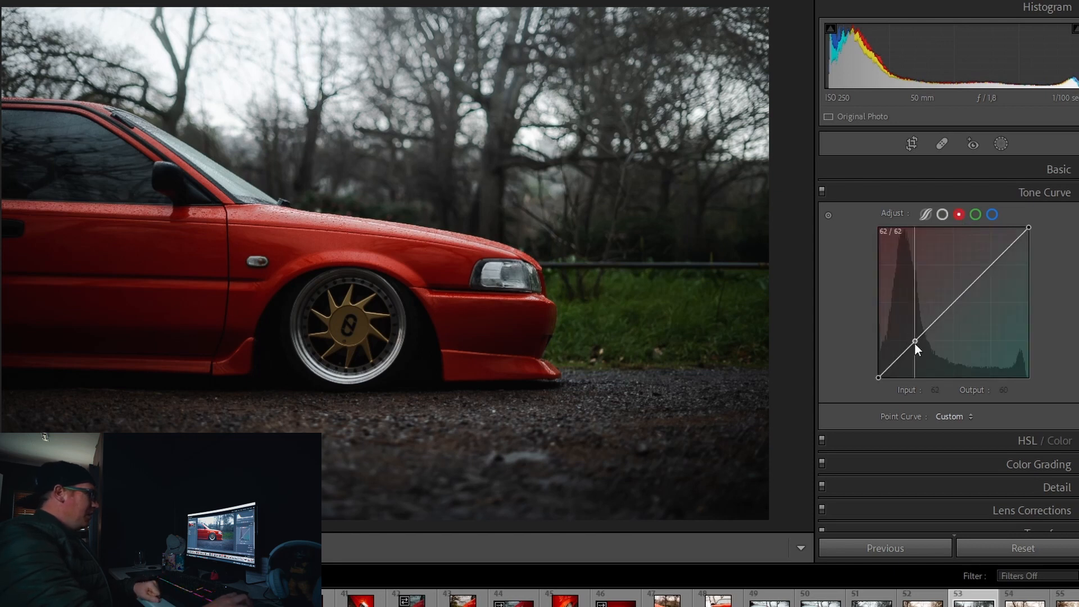
pyautogui.click(953, 303)
pyautogui.click(990, 268)
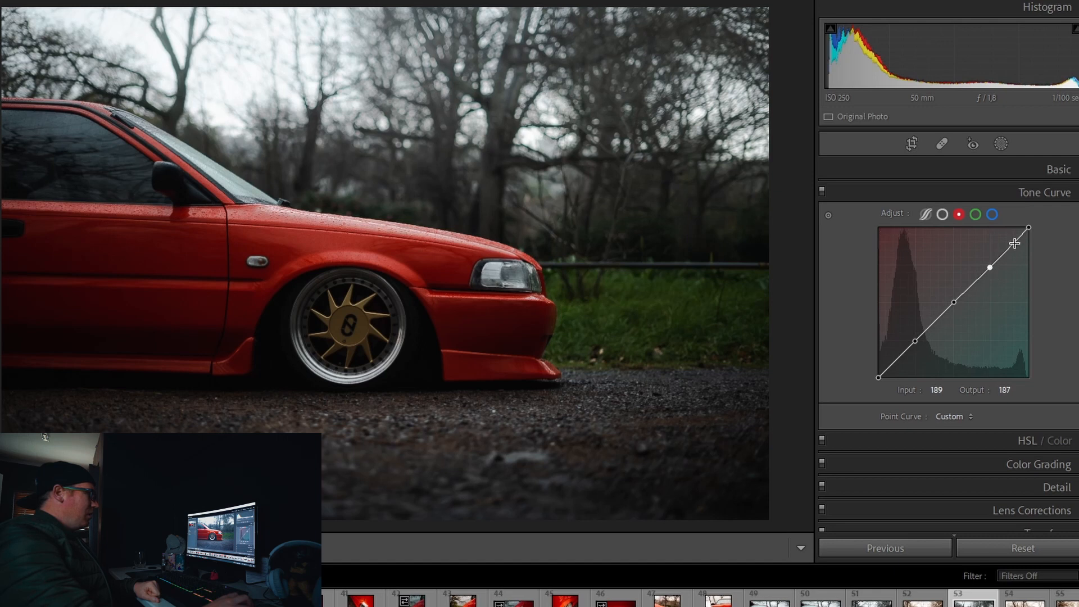
pyautogui.moveTo(879, 378); pyautogui.dragTo(878, 373)
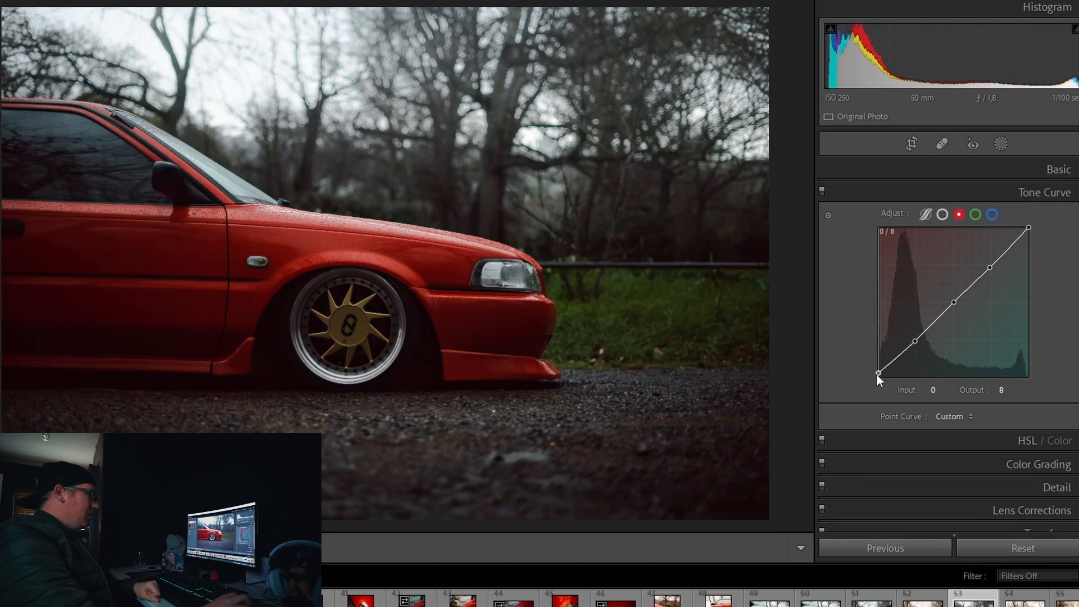
pyautogui.moveTo(915, 341); pyautogui.dragTo(876, 373)
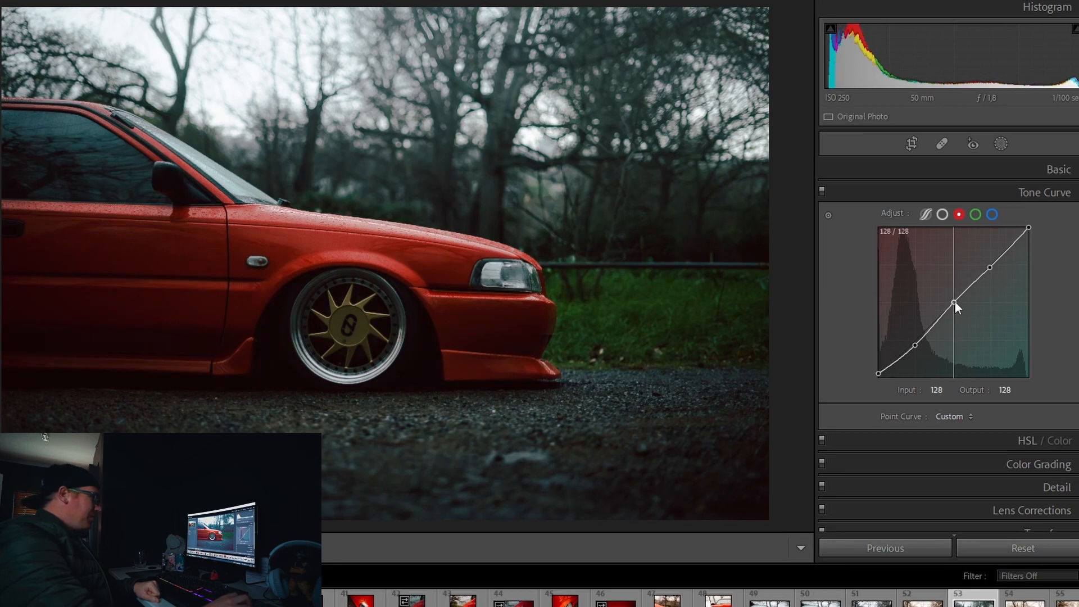
pyautogui.moveTo(954, 303); pyautogui.dragTo(955, 301)
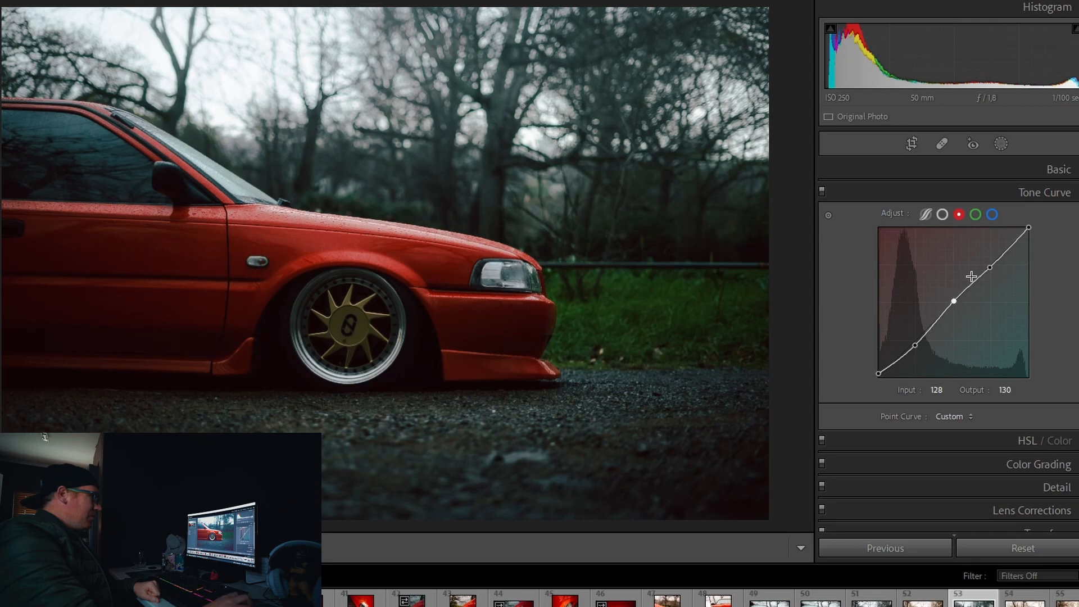
pyautogui.moveTo(989, 267); pyautogui.dragTo(991, 267)
# Step: Shape the green channel curve with slightly lowered shadows, midtones 125 to 134, a highlights point near the diagonal and black output 7
pyautogui.click(975, 214)
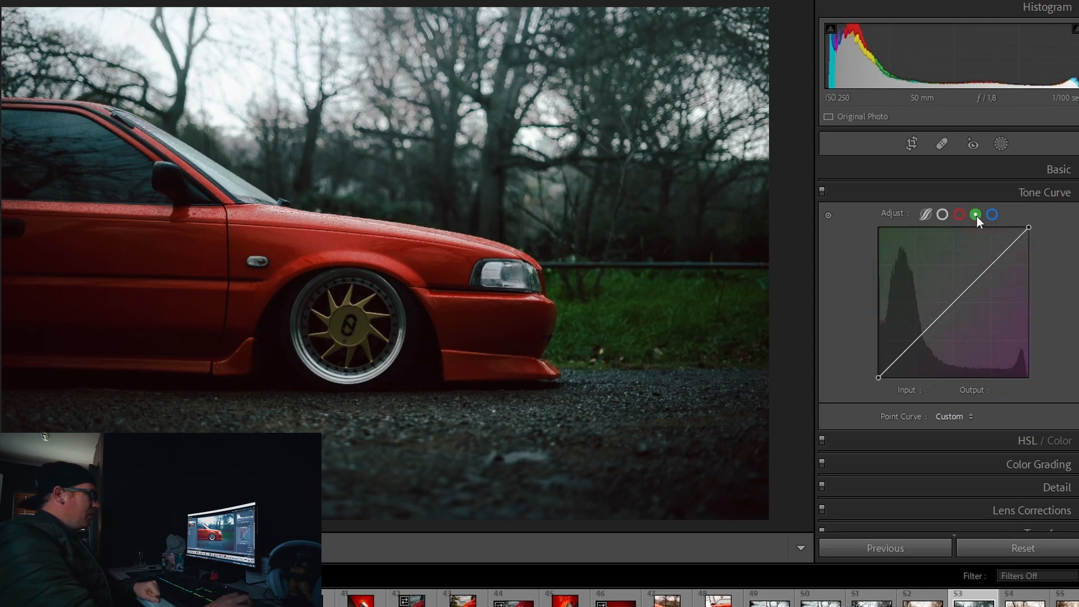
pyautogui.moveTo(916, 340); pyautogui.dragTo(916, 343)
pyautogui.moveTo(952, 306); pyautogui.dragTo(952, 299)
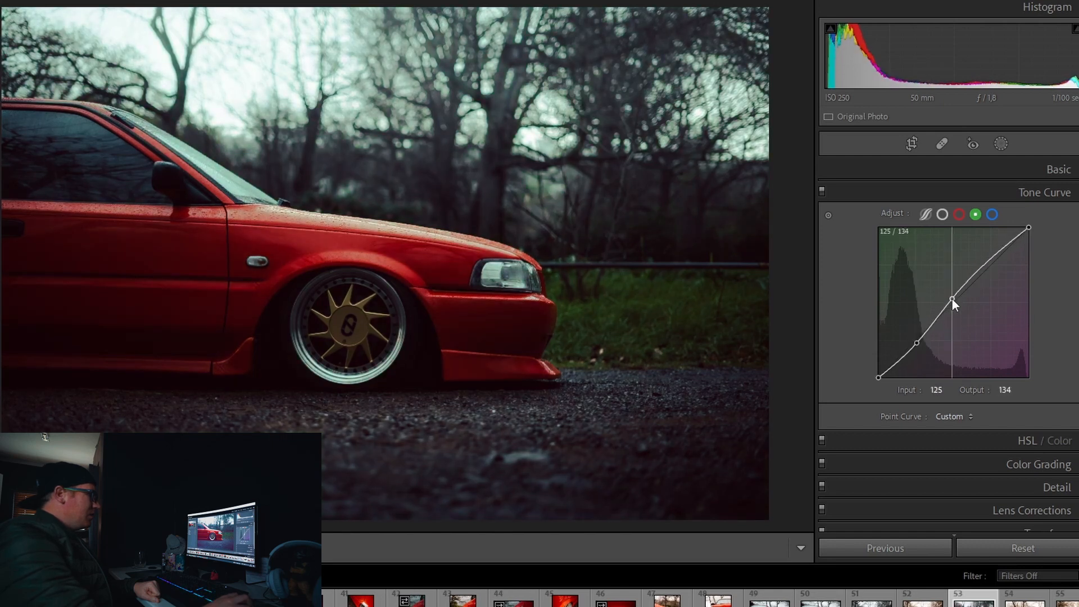
pyautogui.moveTo(990, 266); pyautogui.dragTo(990, 265)
pyautogui.click(878, 377)
pyautogui.moveTo(878, 376); pyautogui.dragTo(877, 373)
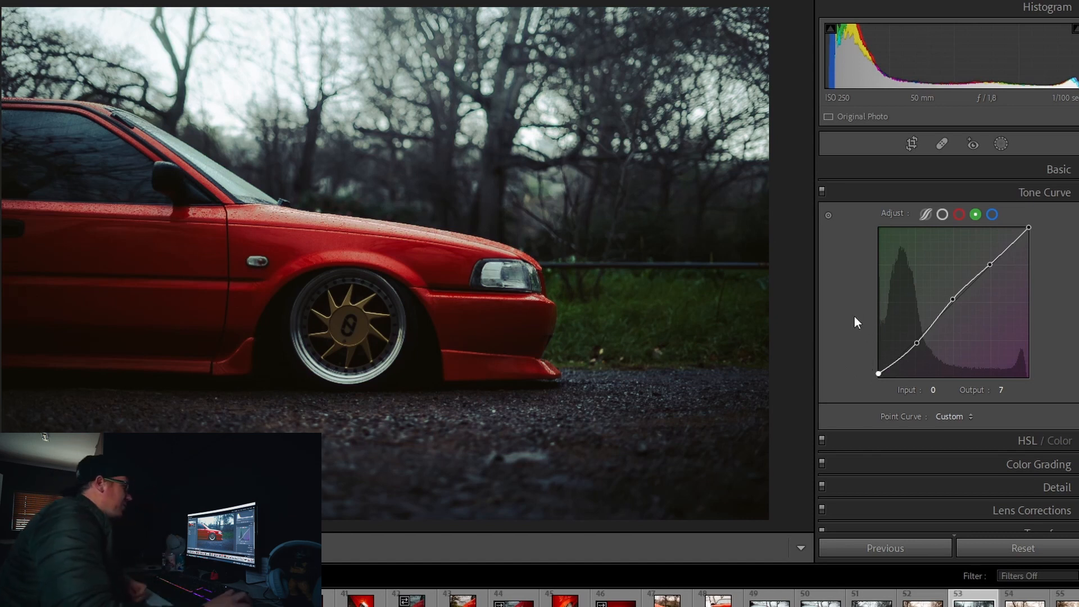
# Step: Shape the blue channel curve with raised blacks, lowered shadows, slightly lifted midtones and highlights 195 to 189
pyautogui.click(992, 214)
pyautogui.click(916, 339)
pyautogui.click(953, 304)
pyautogui.click(989, 263)
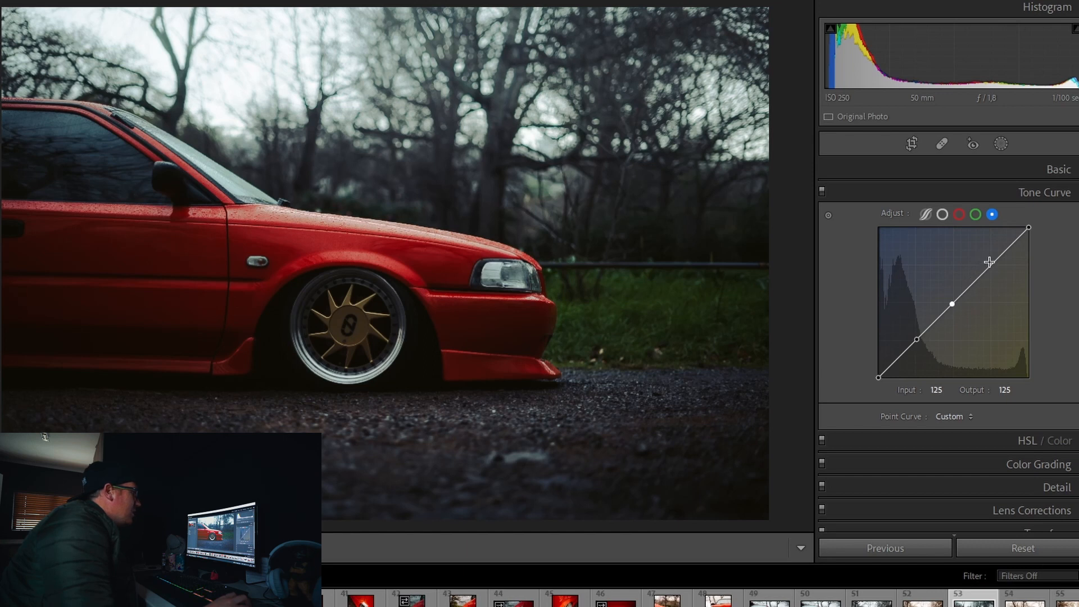
pyautogui.moveTo(877, 377); pyautogui.dragTo(877, 374)
pyautogui.moveTo(917, 340); pyautogui.dragTo(916, 343)
pyautogui.moveTo(952, 303); pyautogui.dragTo(952, 302)
pyautogui.moveTo(989, 263); pyautogui.dragTo(993, 266)
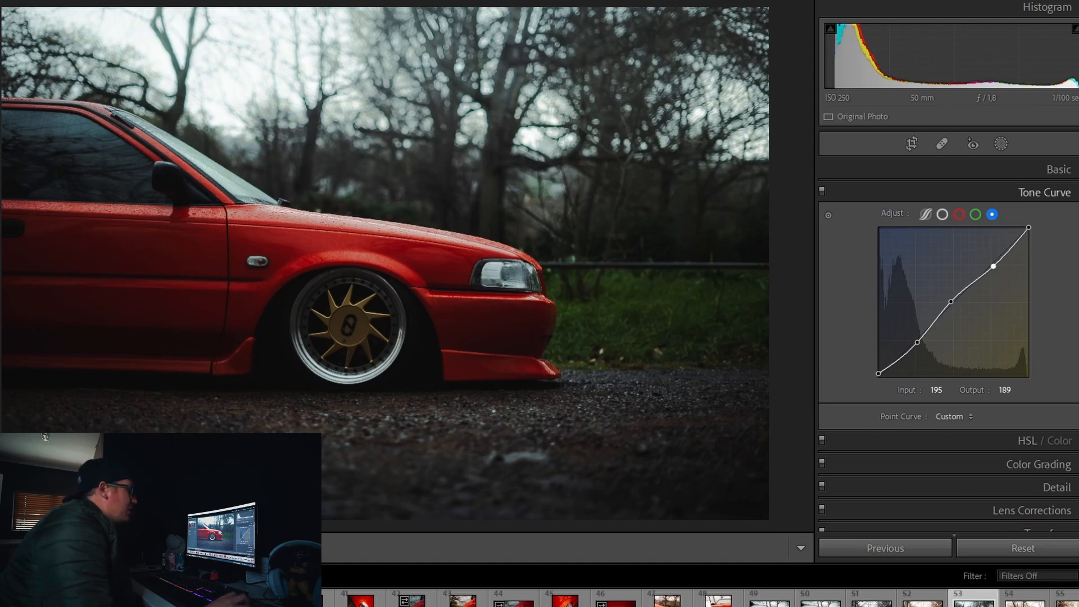
pyautogui.hotkey('ctrl', '2')
# Step: Set the white balance to temperature 5982 and tint +16, comparing the edit with the original photo side by side
pyautogui.press('y')
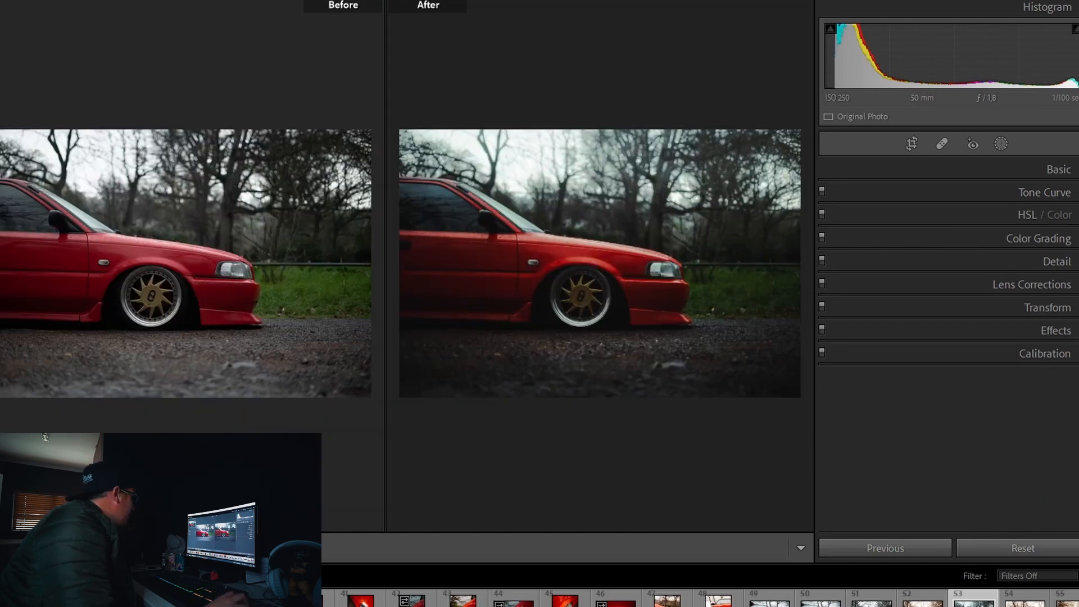
pyautogui.press('y')
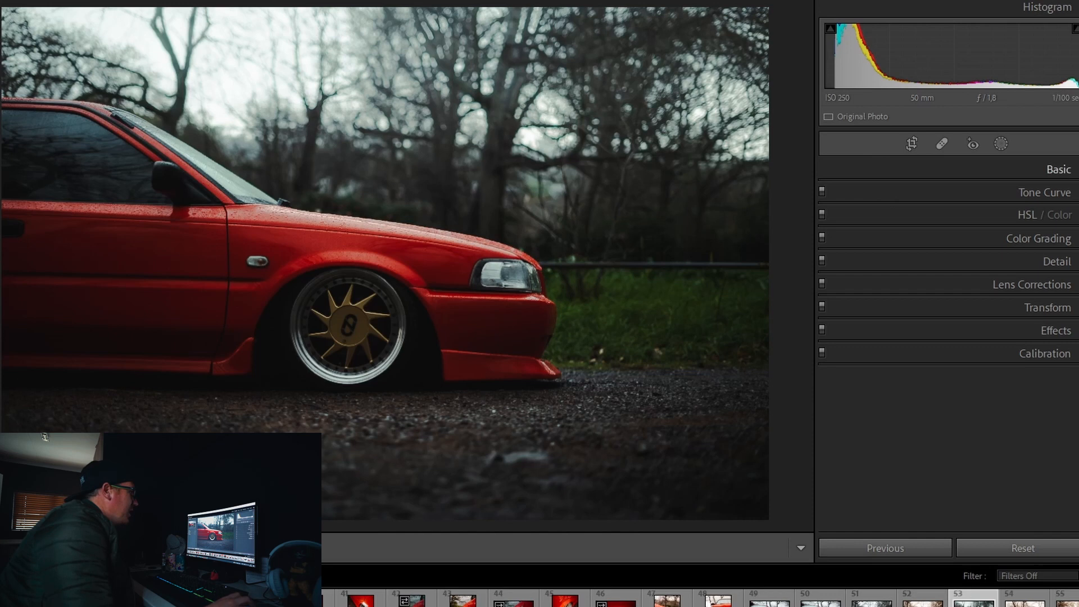
pyautogui.click(1001, 169)
pyautogui.moveTo(940, 265); pyautogui.dragTo(949, 265)
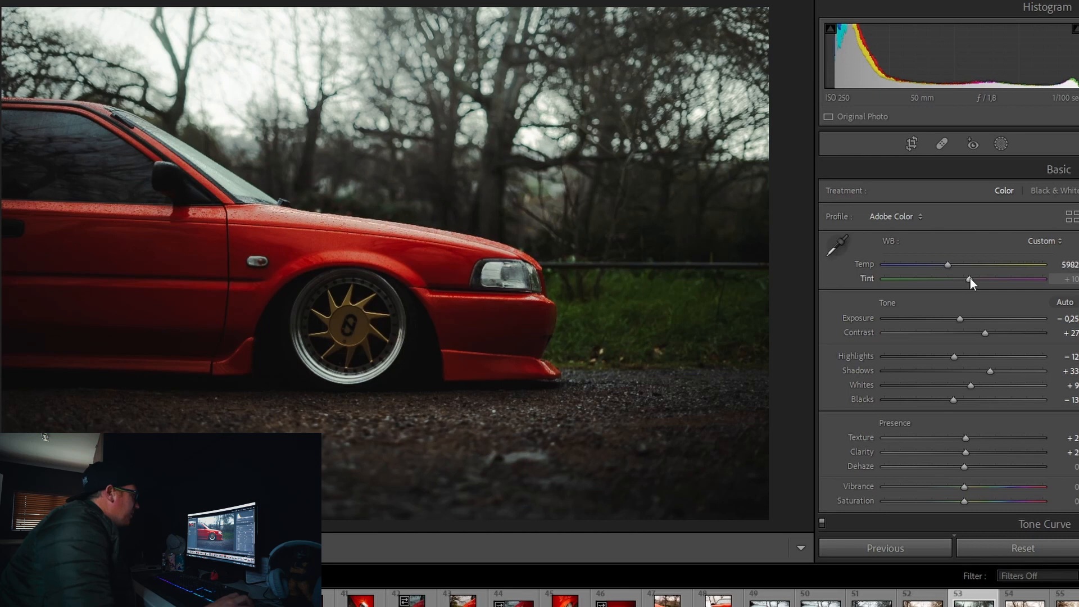
pyautogui.moveTo(970, 278); pyautogui.dragTo(973, 278)
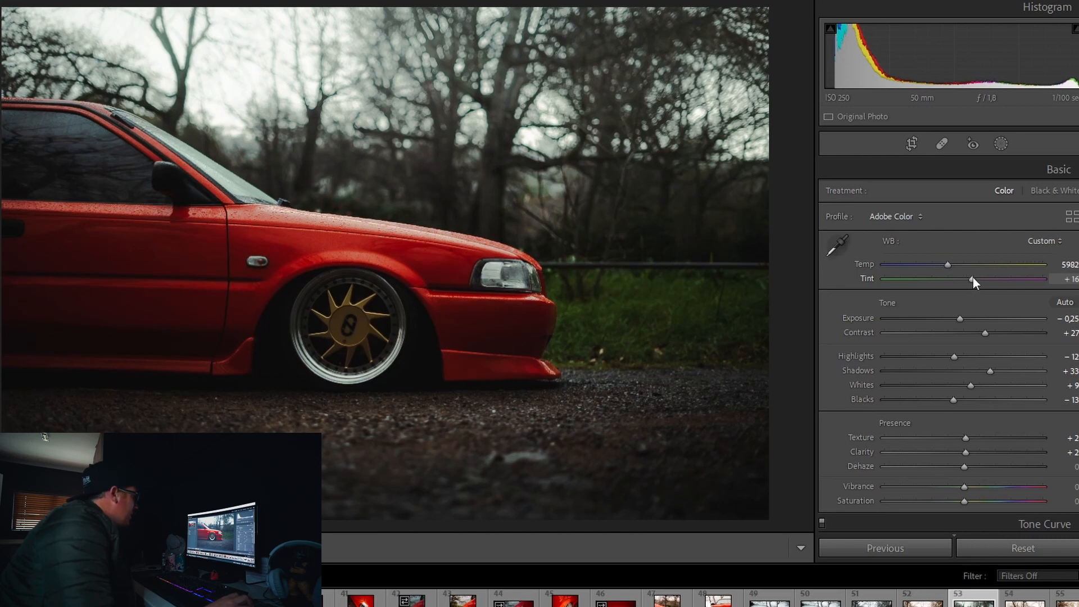
pyautogui.press('y')
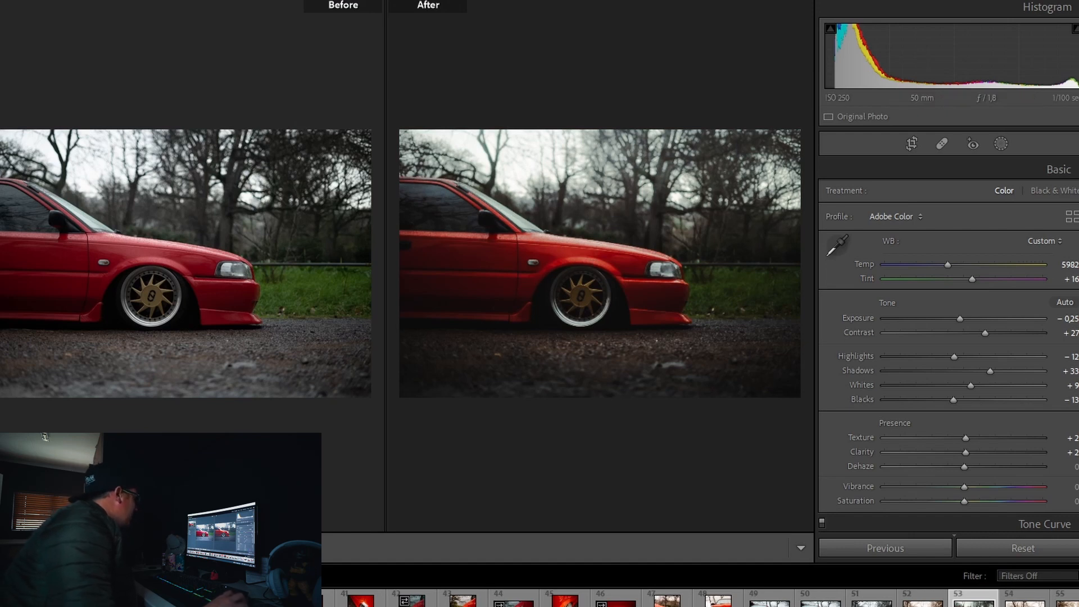
pyautogui.press('y')
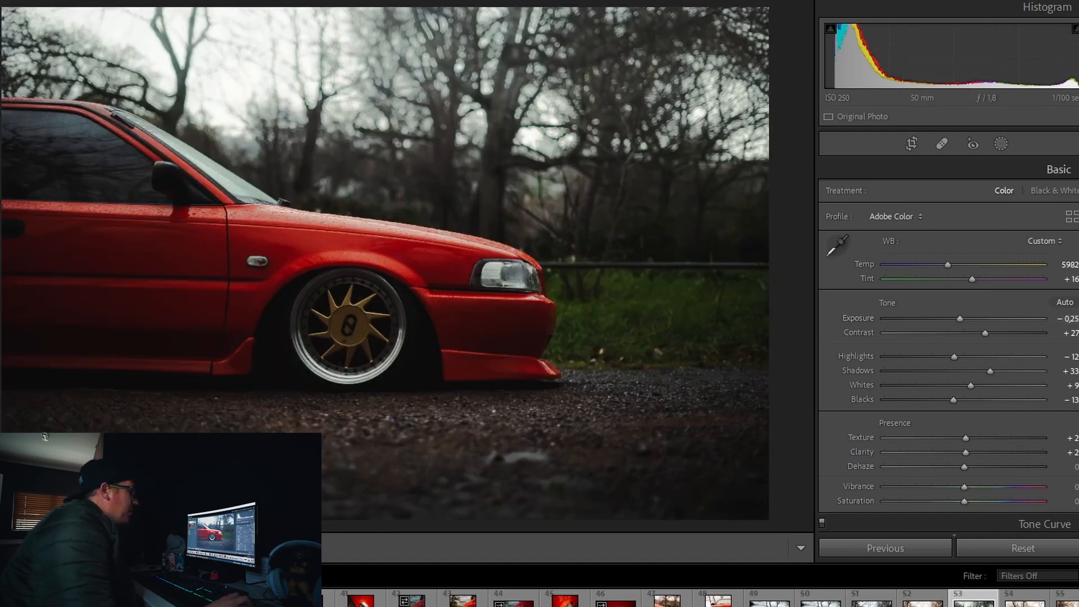
pyautogui.click(1058, 169)
# Step: Shift the HSL hues to red +6, orange +9, yellow −8, green −36, aqua +19 and blue −21
pyautogui.hotkey('ctrl', '3')
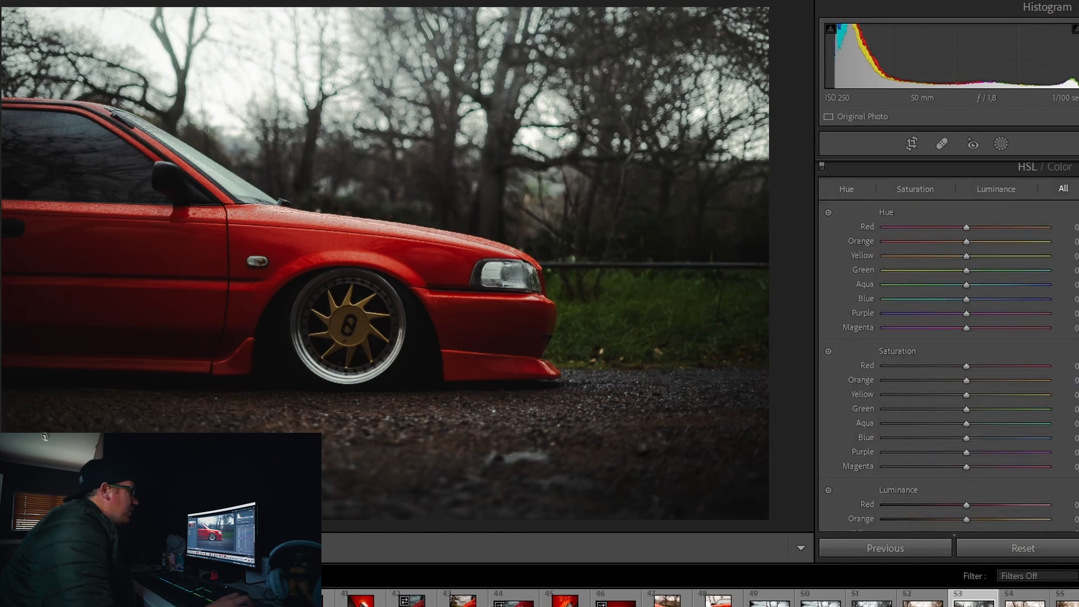
pyautogui.moveTo(967, 227)
pyautogui.mouseDown()
pyautogui.moveTo(978, 227)
pyautogui.moveTo(961, 228)
pyautogui.mouseUp()
pyautogui.doubleClick(960, 229)
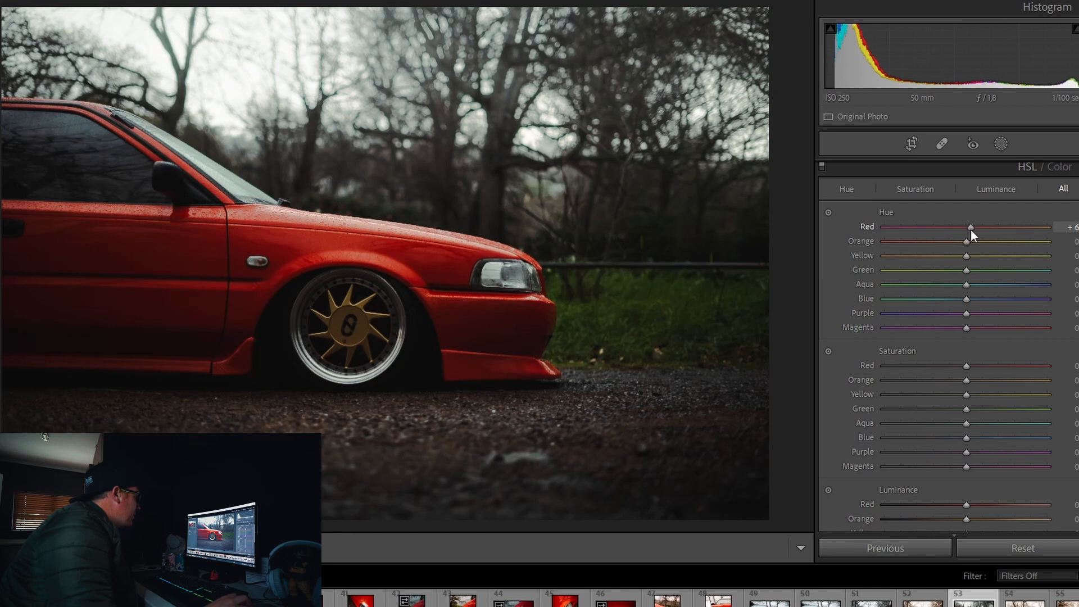
pyautogui.moveTo(973, 241); pyautogui.dragTo(975, 244)
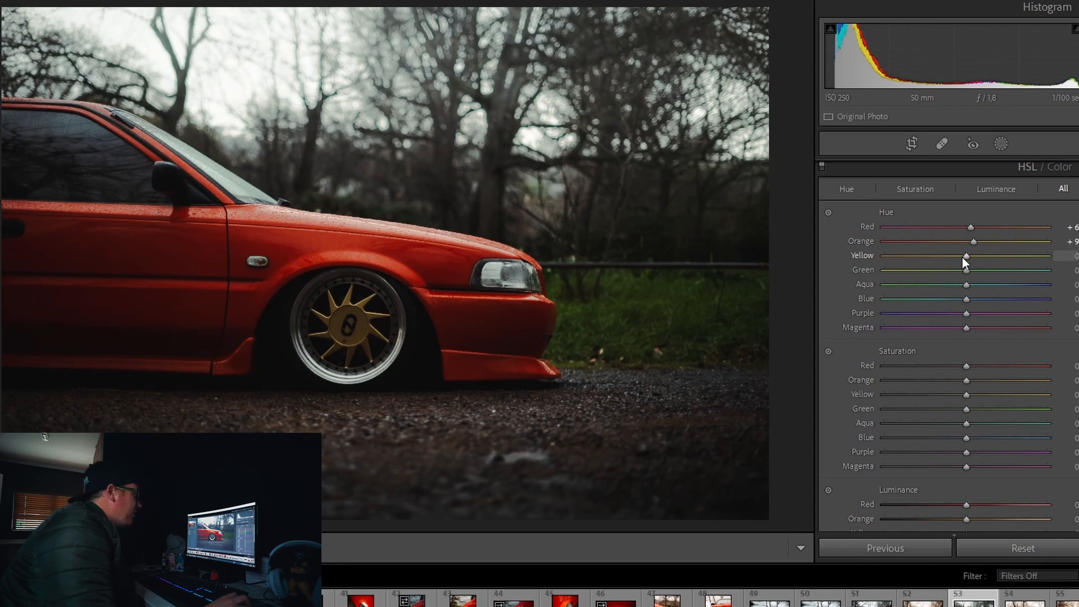
pyautogui.moveTo(962, 259)
pyautogui.mouseDown()
pyautogui.moveTo(861, 268)
pyautogui.moveTo(1069, 267)
pyautogui.moveTo(831, 260)
pyautogui.moveTo(1057, 257)
pyautogui.moveTo(955, 260)
pyautogui.mouseUp()
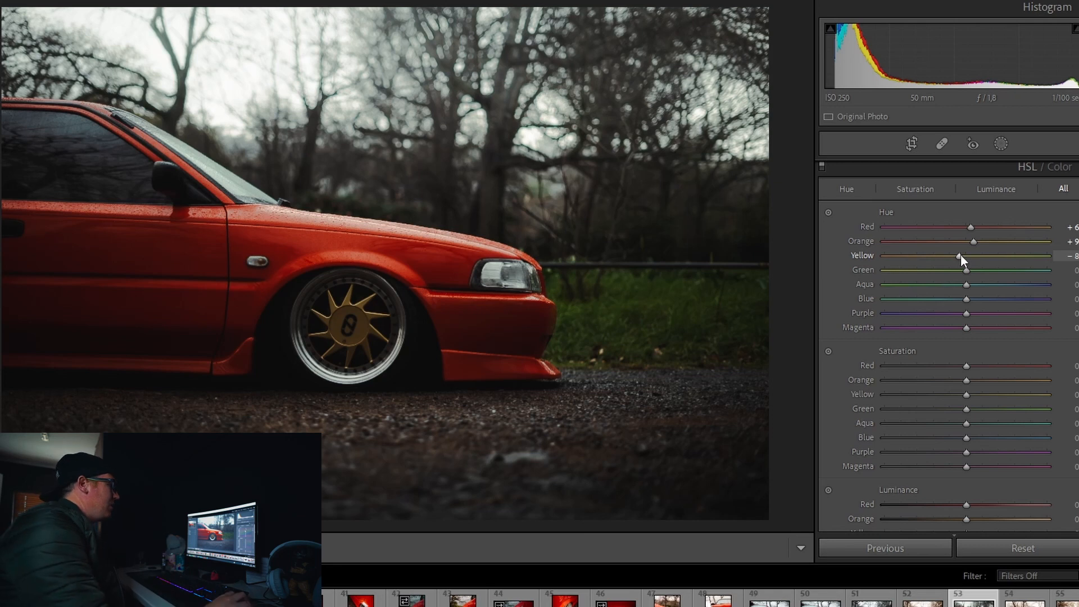
pyautogui.moveTo(966, 270); pyautogui.dragTo(937, 276)
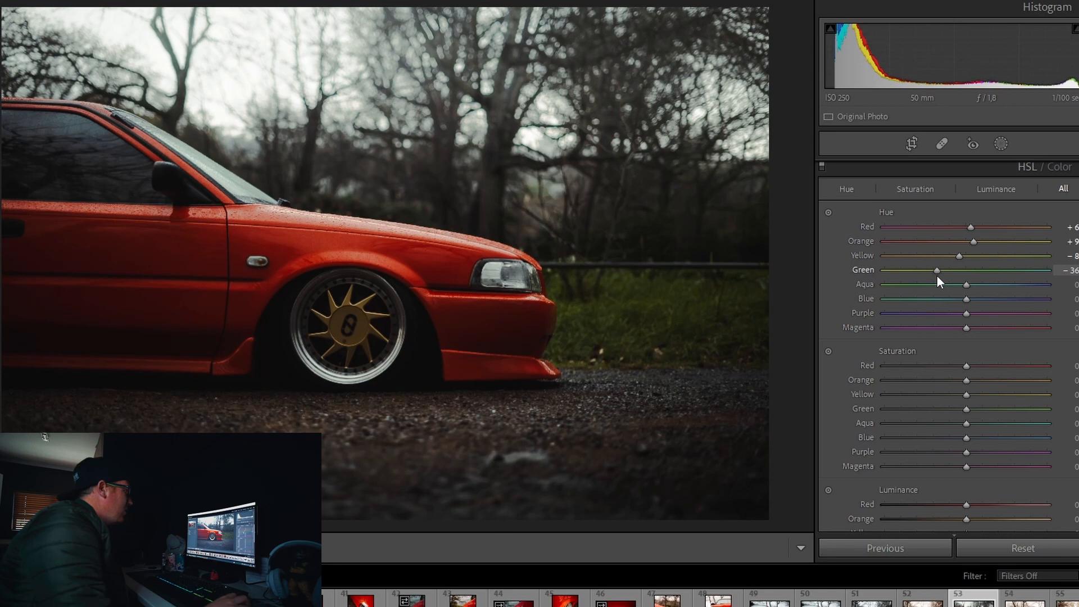
pyautogui.moveTo(964, 285)
pyautogui.mouseDown()
pyautogui.moveTo(936, 285)
pyautogui.moveTo(1055, 290)
pyautogui.moveTo(888, 279)
pyautogui.moveTo(980, 286)
pyautogui.moveTo(934, 299)
pyautogui.moveTo(984, 301)
pyautogui.moveTo(869, 298)
pyautogui.moveTo(950, 298)
pyautogui.mouseUp()
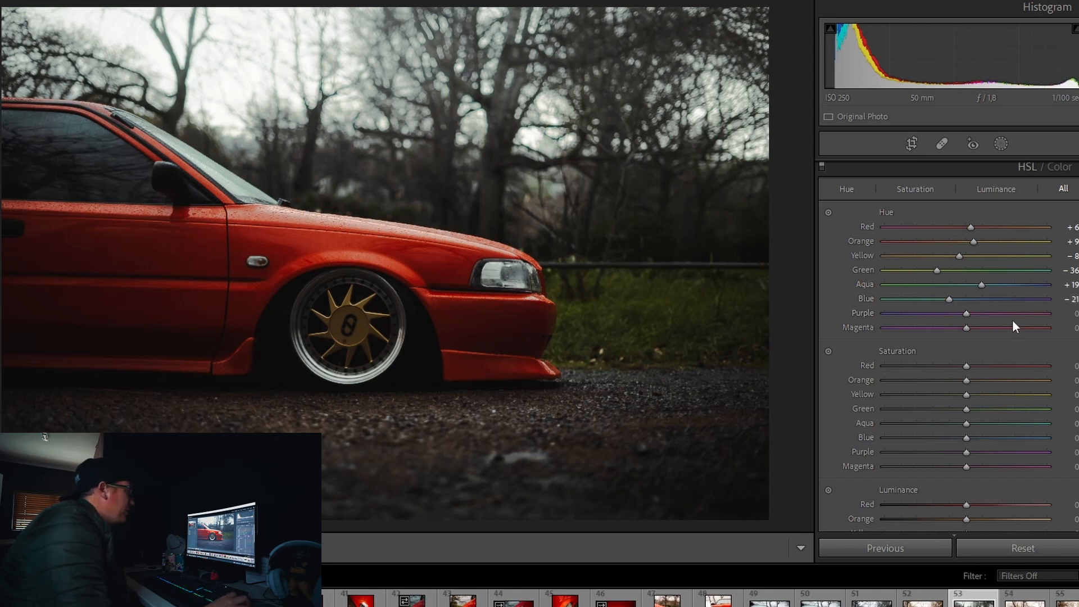
# Step: Try shifting the magenta hue and taking the purple hue to −100, and return both to 0
pyautogui.moveTo(968, 329); pyautogui.dragTo(948, 324)
pyautogui.moveTo(852, 330); pyautogui.dragTo(969, 342)
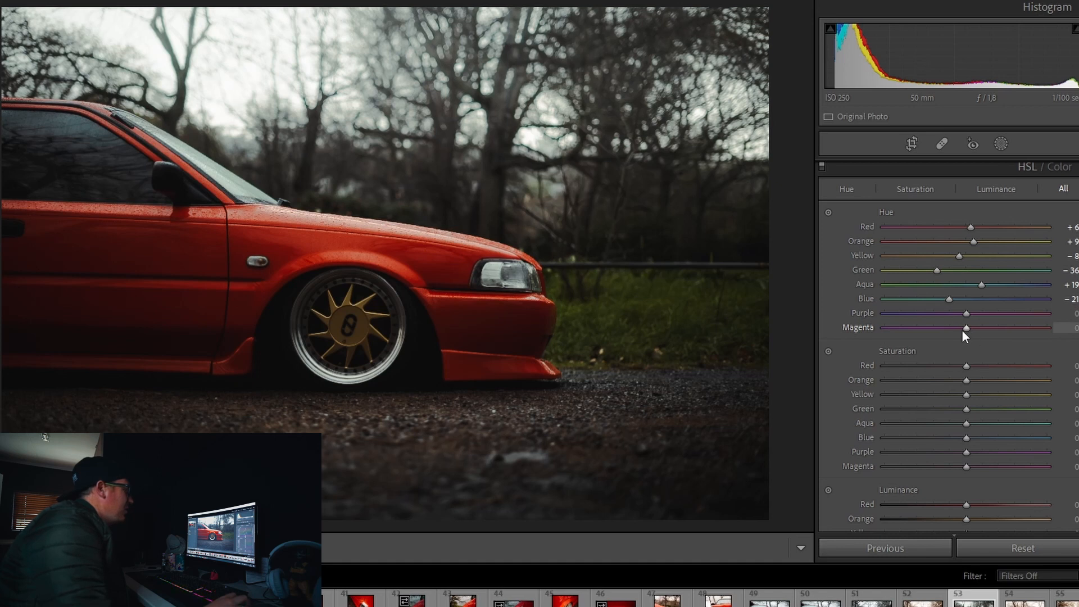
pyautogui.moveTo(967, 314); pyautogui.dragTo(863, 315)
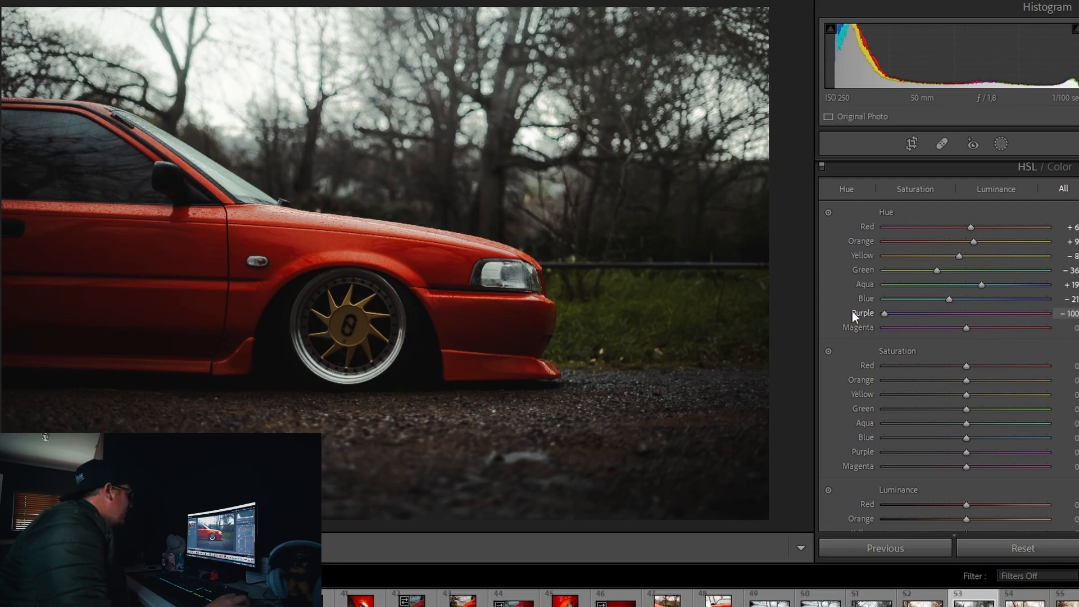
pyautogui.moveTo(883, 313); pyautogui.dragTo(970, 322)
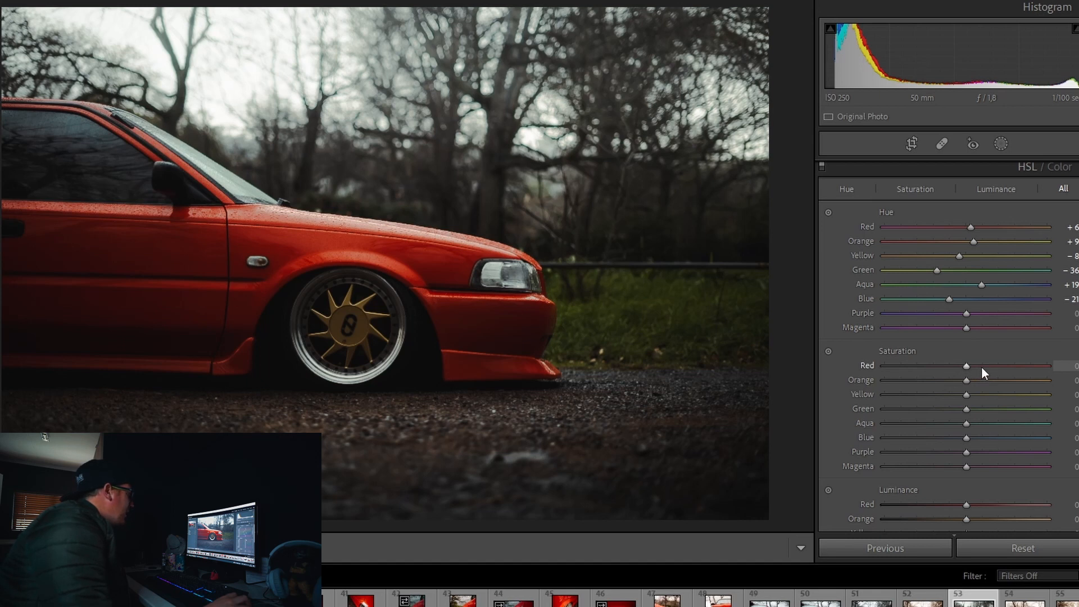
# Step: Boost the car's red with HSL saturation +12 and luminance +15
pyautogui.moveTo(983, 365)
pyautogui.mouseDown()
pyautogui.moveTo(1022, 366)
pyautogui.moveTo(976, 366)
pyautogui.mouseUp()
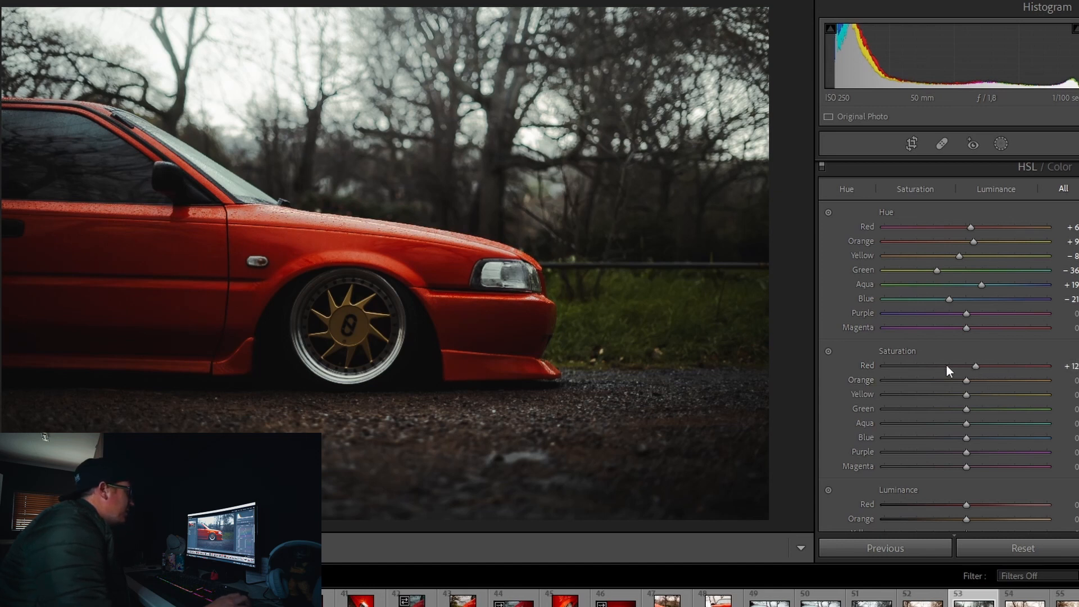
pyautogui.scroll(-2, 1001, 345)
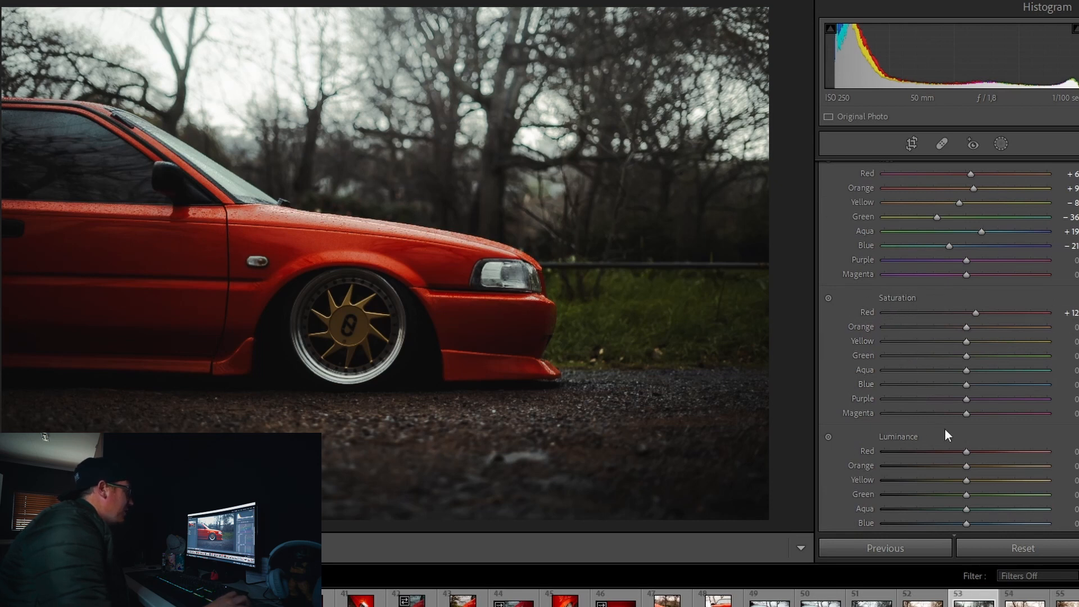
pyautogui.moveTo(967, 453)
pyautogui.mouseDown()
pyautogui.moveTo(987, 453)
pyautogui.moveTo(977, 453)
pyautogui.mouseUp()
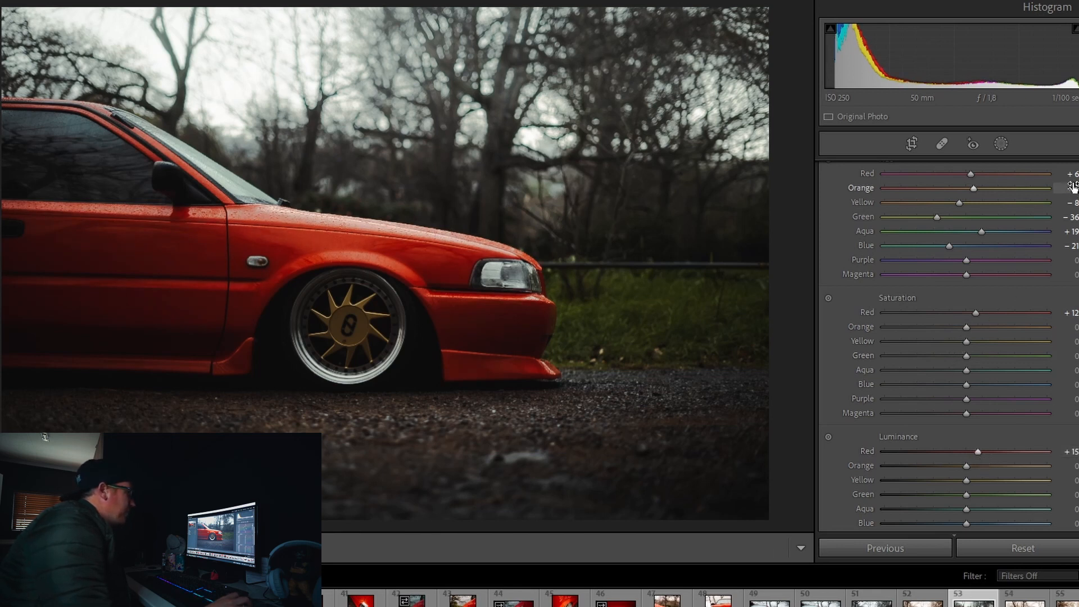
# Step: Enable the lens profile corrections with the Sony FE 50mm F1.8 profile, toggling them off and on to compare the effect
pyautogui.scroll(2, 1067, 224)
pyautogui.click(1075, 165)
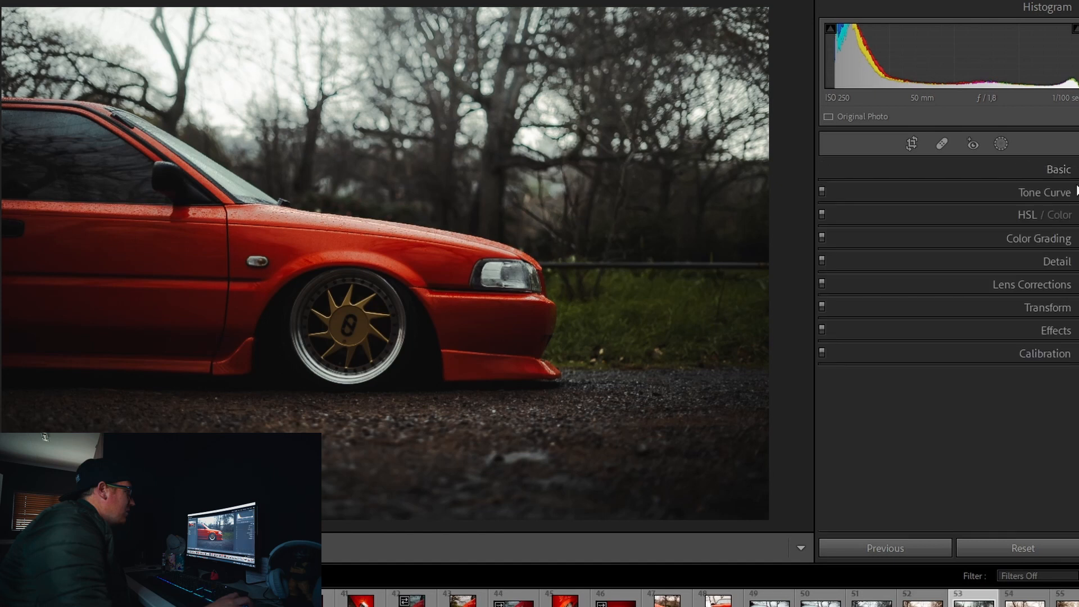
pyautogui.click(1065, 285)
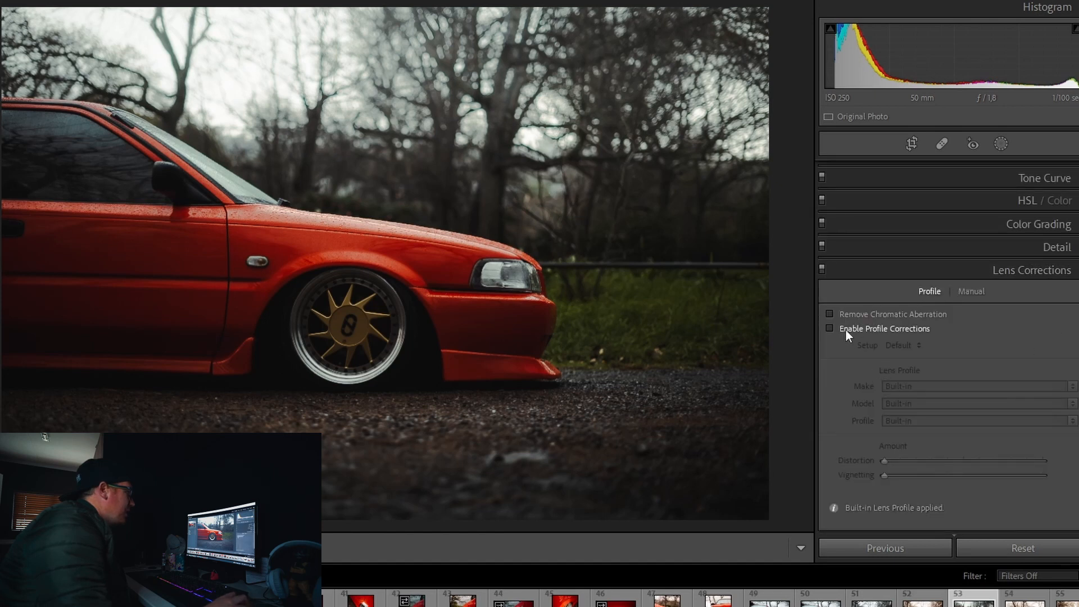
pyautogui.click(831, 329)
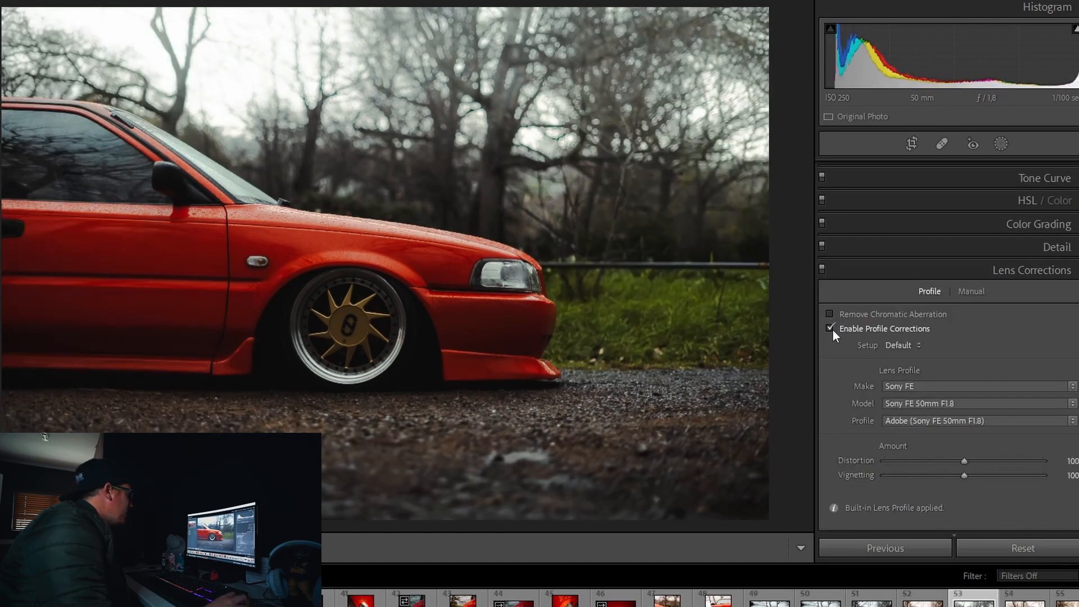
pyautogui.click(831, 329)
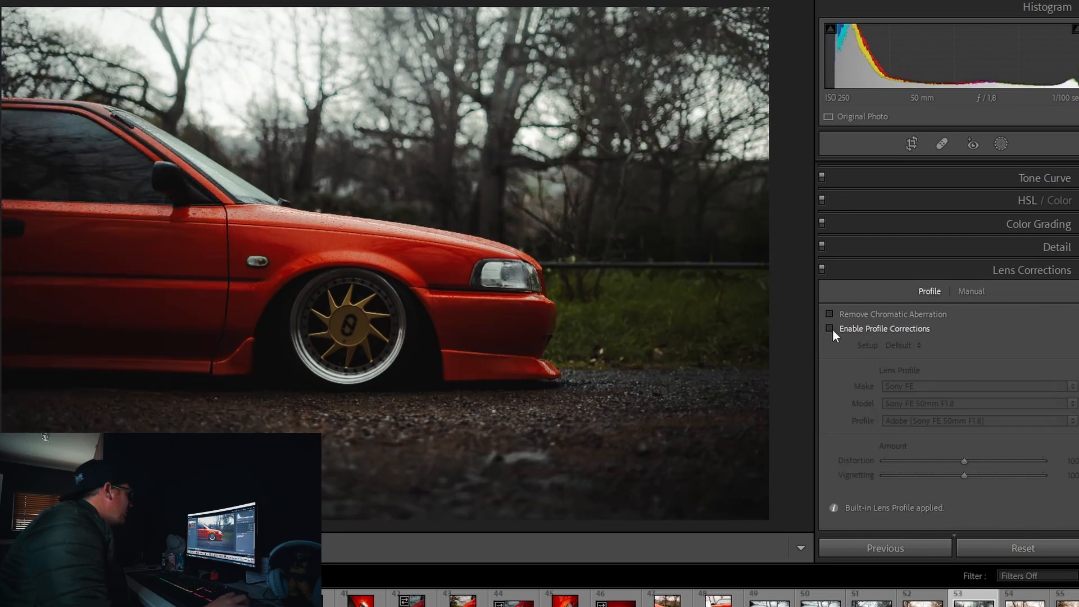
pyautogui.click(832, 329)
pyautogui.click(832, 329)
pyautogui.click(831, 328)
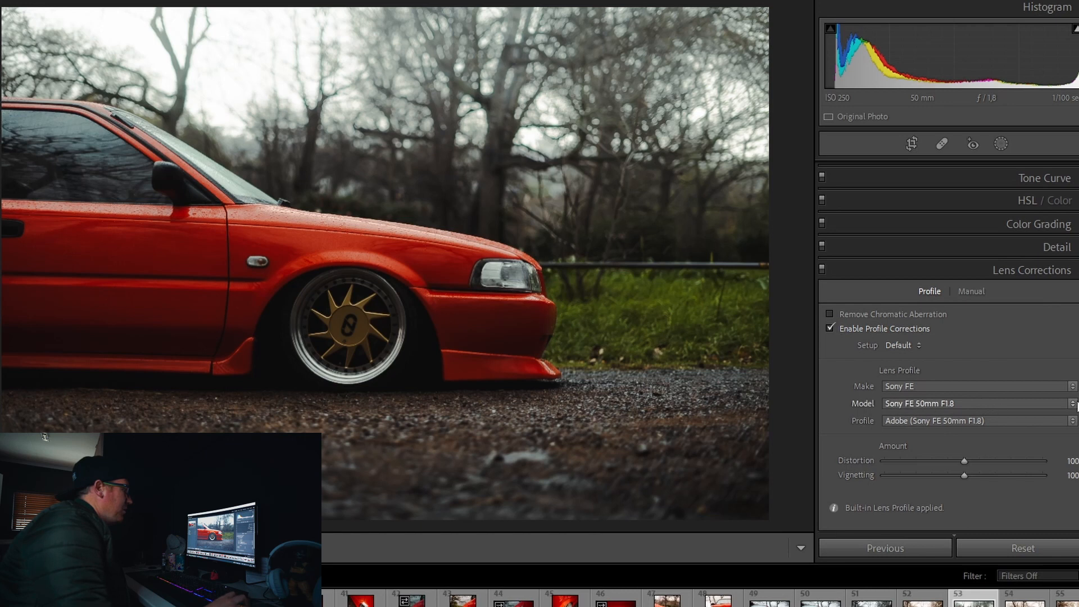
pyautogui.click(1032, 270)
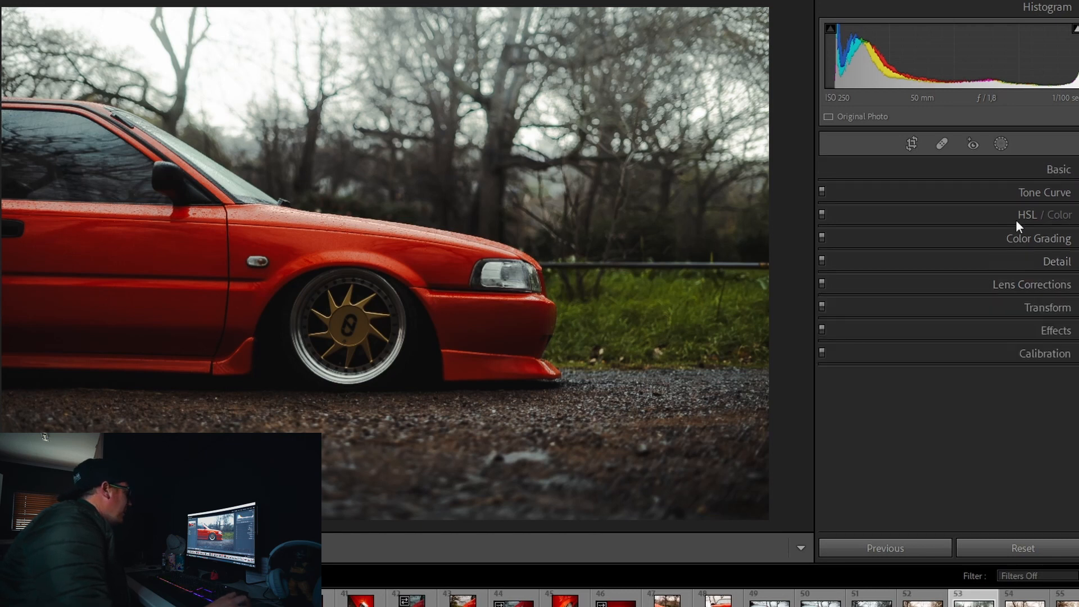
# Step: Adjust the tone to exposure −0.29, shadows +41 and blacks −15
pyautogui.click(1057, 169)
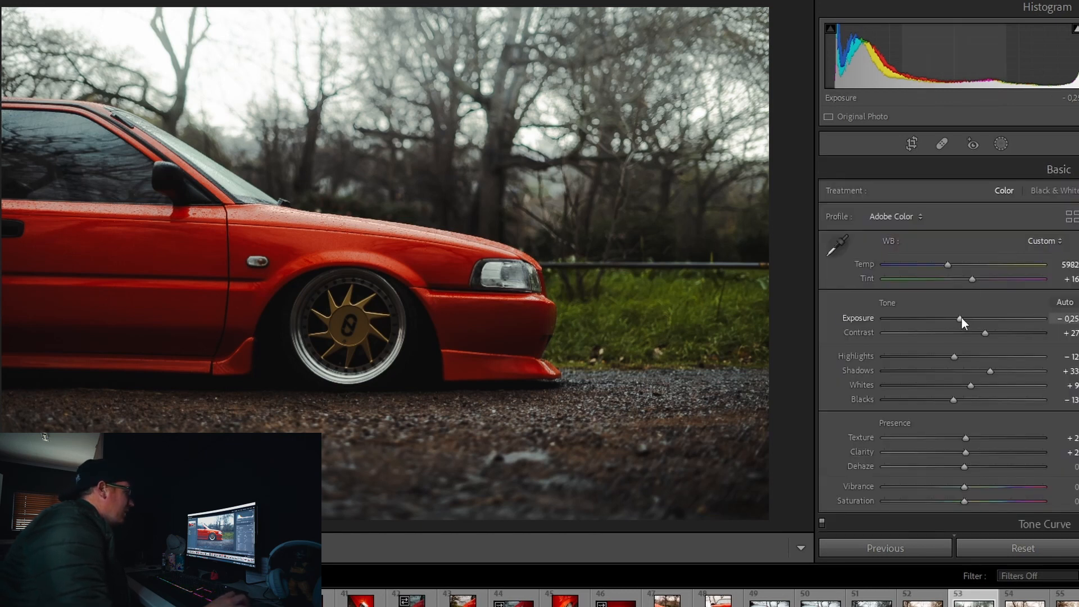
pyautogui.moveTo(983, 372); pyautogui.dragTo(952, 401)
pyautogui.moveTo(962, 319); pyautogui.dragTo(961, 321)
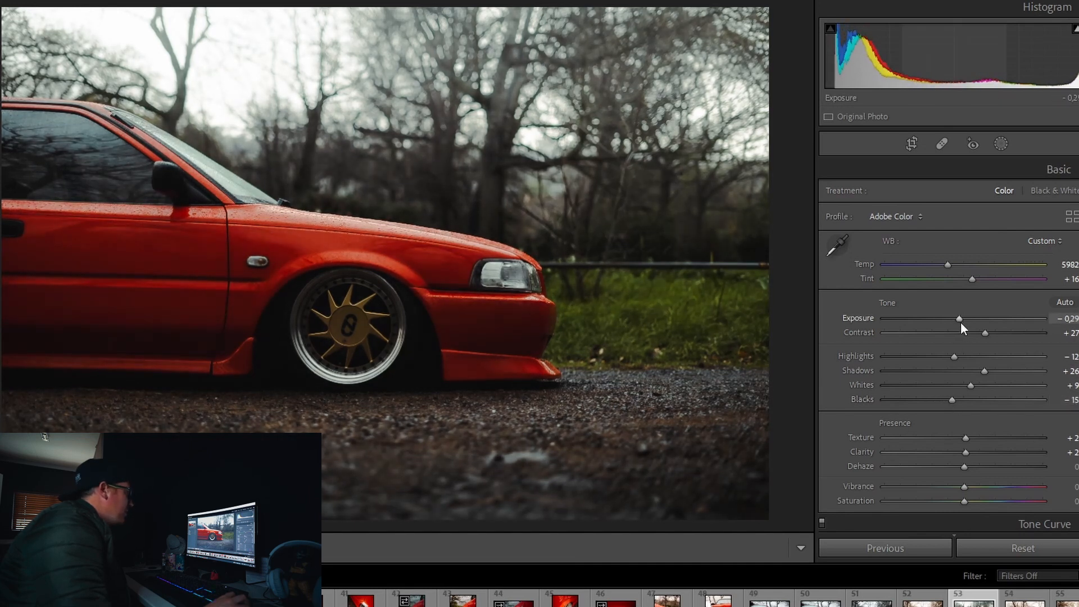
pyautogui.moveTo(985, 371); pyautogui.dragTo(996, 372)
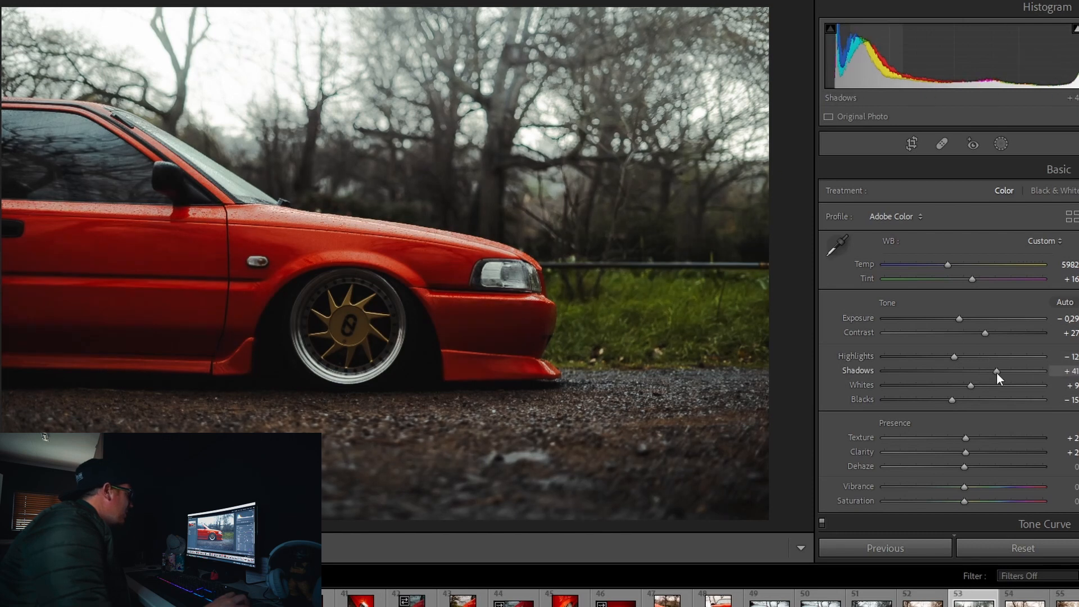
# Step: Compare the edit with the original photo in vertical and horizontal split before/after views, and return to the single edited view
pyautogui.press('\\')
pyautogui.press('y')
pyautogui.hotkey('shift', 'y')
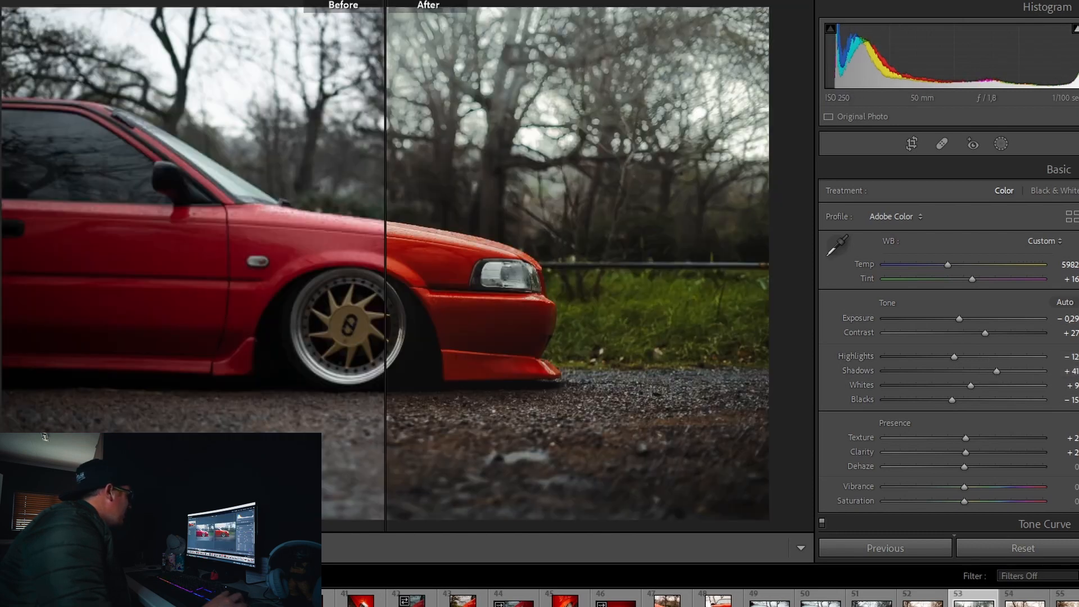
pyautogui.hotkey('alt', 'y')
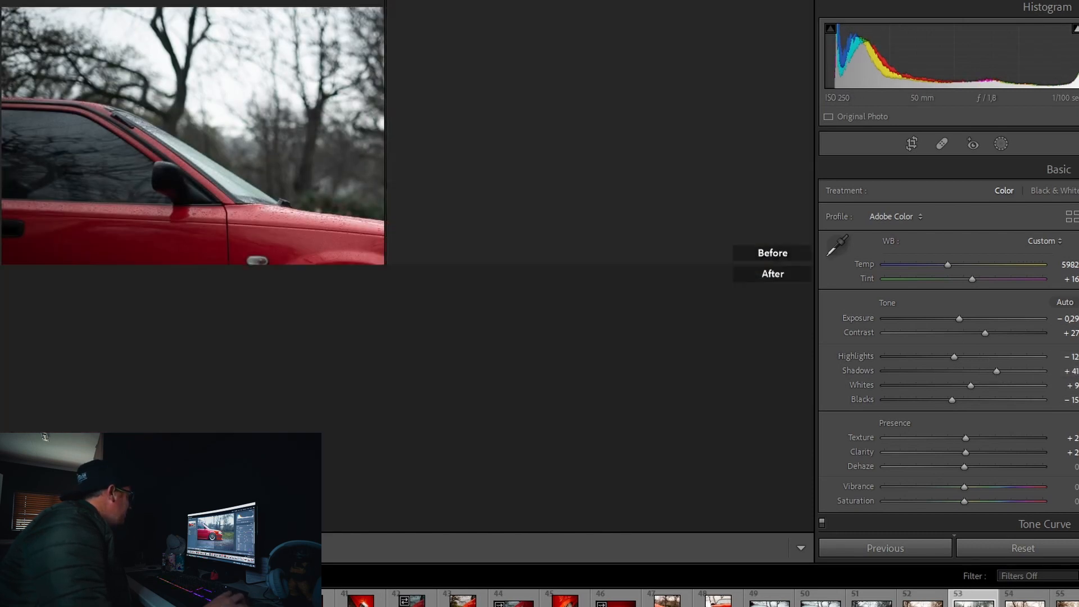
pyautogui.hotkey('alt', 'shift', 'y')
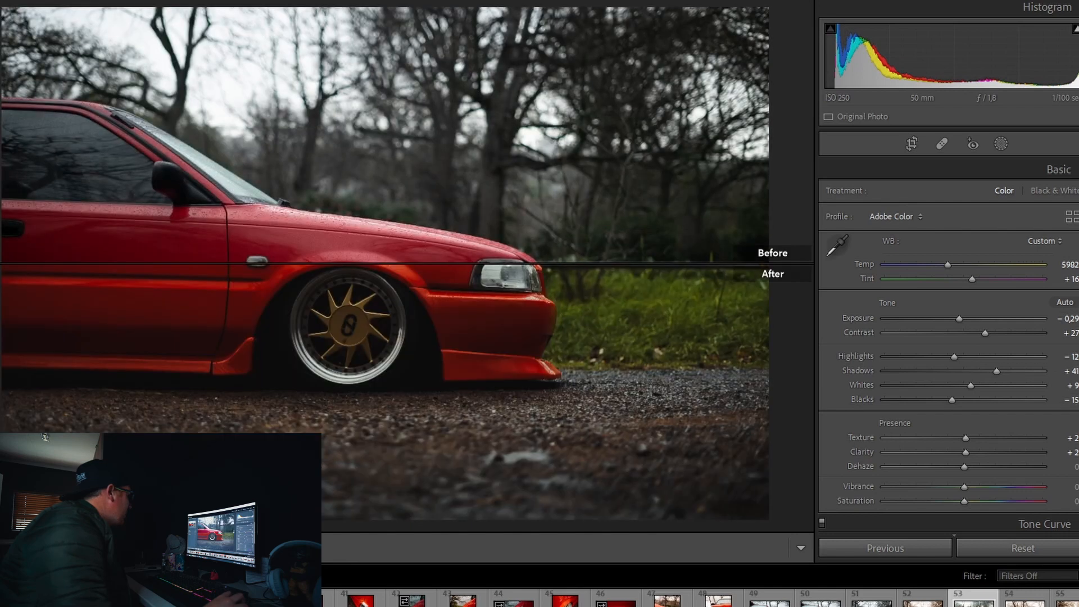
pyautogui.press('y')
pyautogui.press('y')
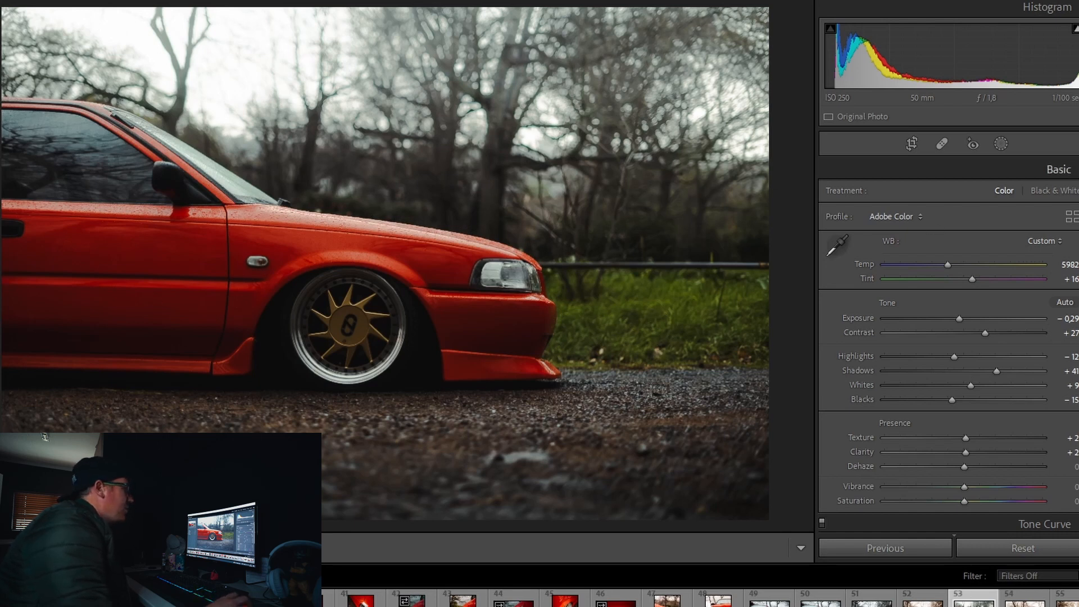
# Step: Shift the HSL red hue to −6
pyautogui.click(1062, 169)
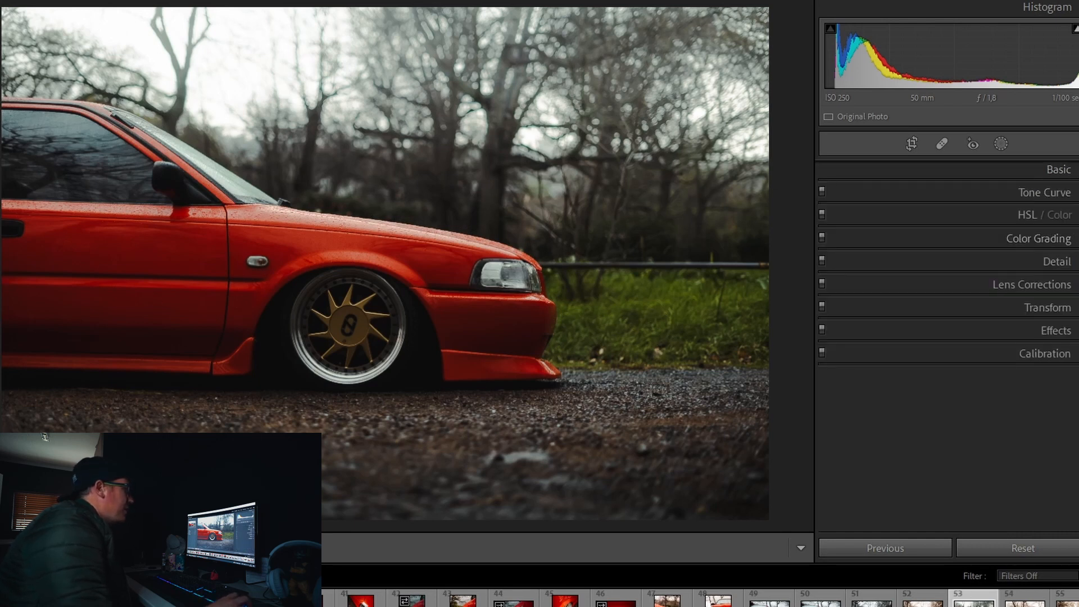
pyautogui.click(1045, 214)
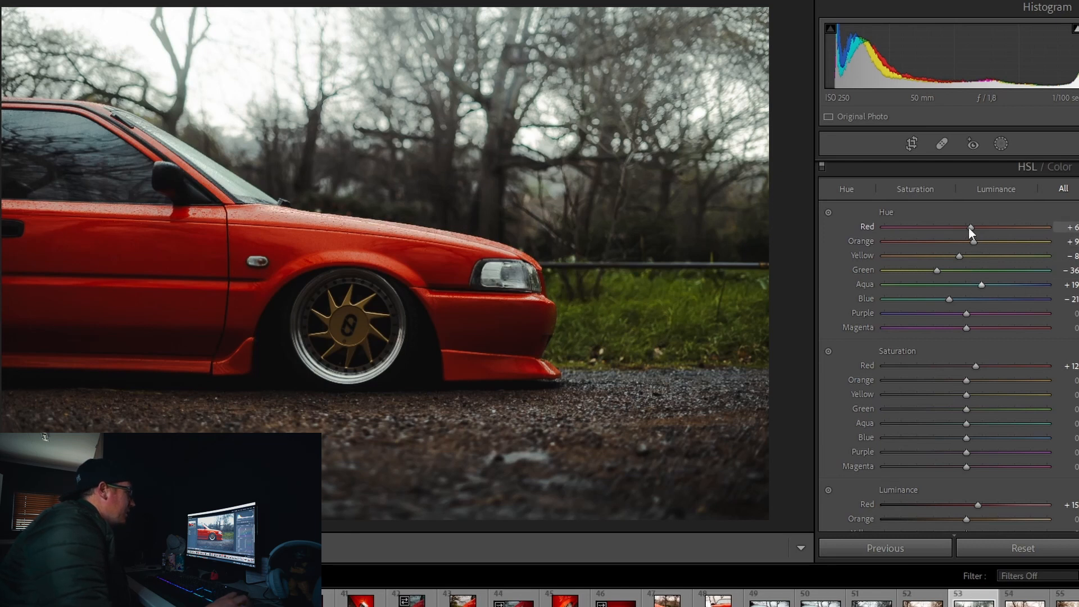
pyautogui.moveTo(967, 227); pyautogui.dragTo(958, 229)
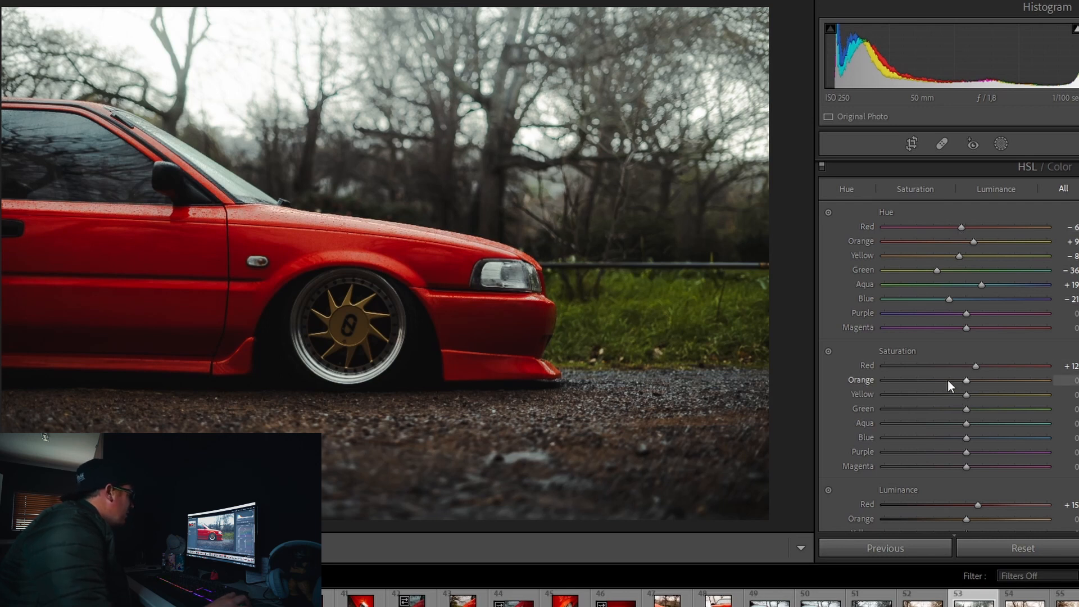
# Step: Raise the HSL saturation to orange +16, yellow +26, green +8, aqua +7 and blue +33
pyautogui.moveTo(965, 381); pyautogui.dragTo(999, 383)
pyautogui.moveTo(996, 382)
pyautogui.mouseDown()
pyautogui.moveTo(815, 379)
pyautogui.moveTo(1047, 391)
pyautogui.moveTo(876, 393)
pyautogui.moveTo(1009, 395)
pyautogui.moveTo(959, 395)
pyautogui.moveTo(986, 396)
pyautogui.mouseUp()
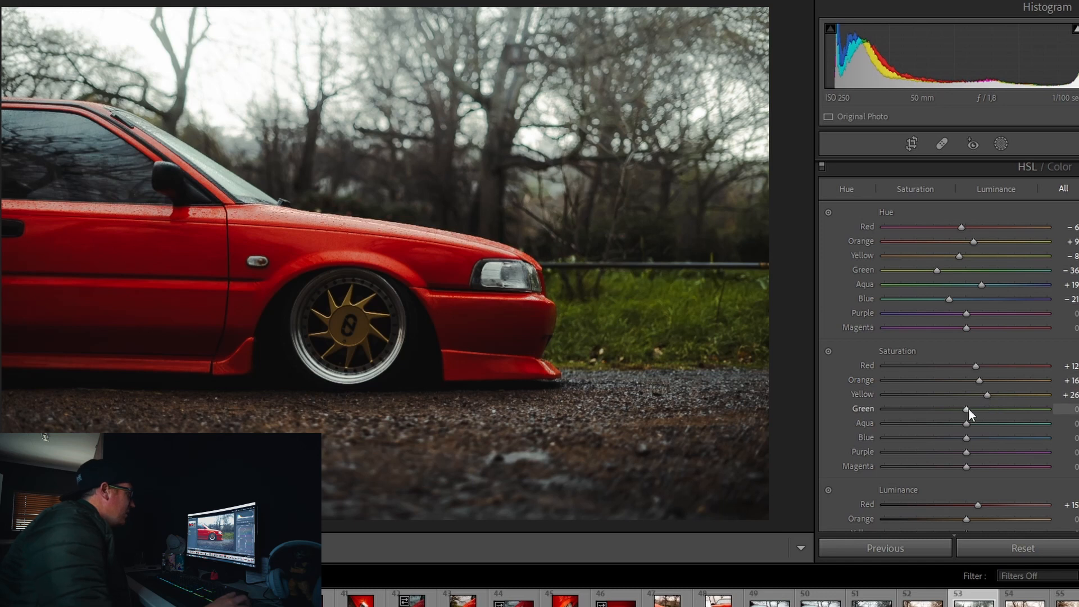
pyautogui.moveTo(970, 409); pyautogui.dragTo(976, 409)
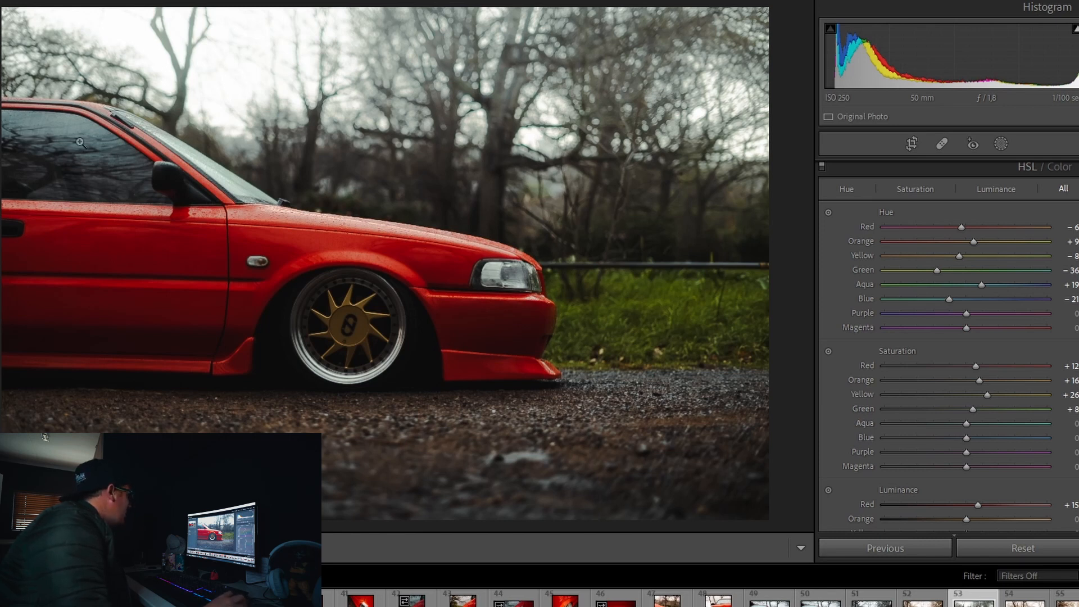
pyautogui.moveTo(967, 423); pyautogui.dragTo(946, 440)
pyautogui.moveTo(1013, 443); pyautogui.dragTo(993, 445)
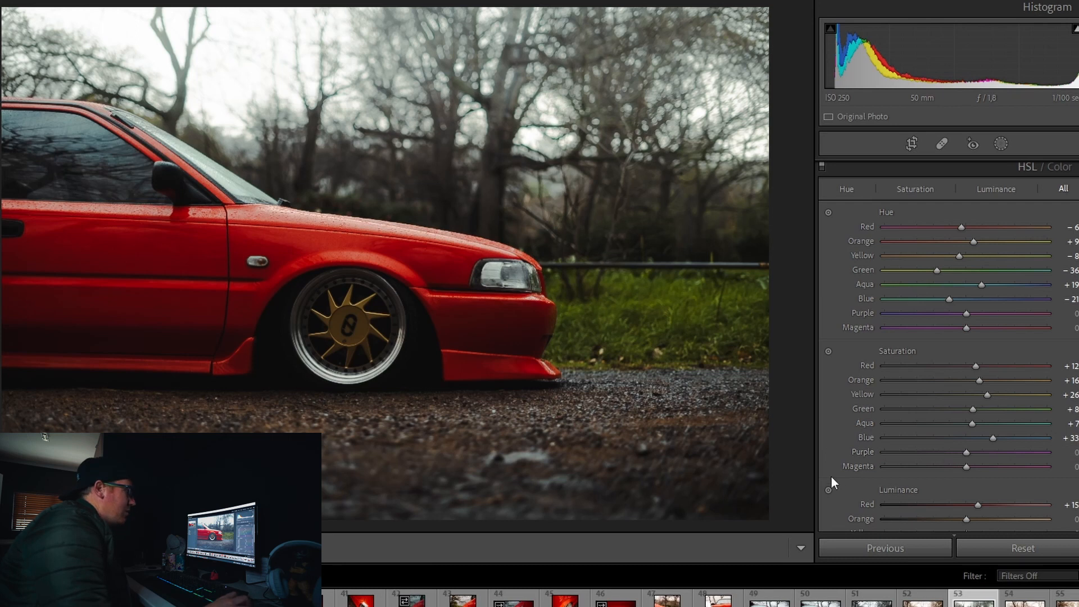
# Step: Set the HSL luminance to red −3, orange +11 and yellow +47
pyautogui.scroll(-5, 829, 413)
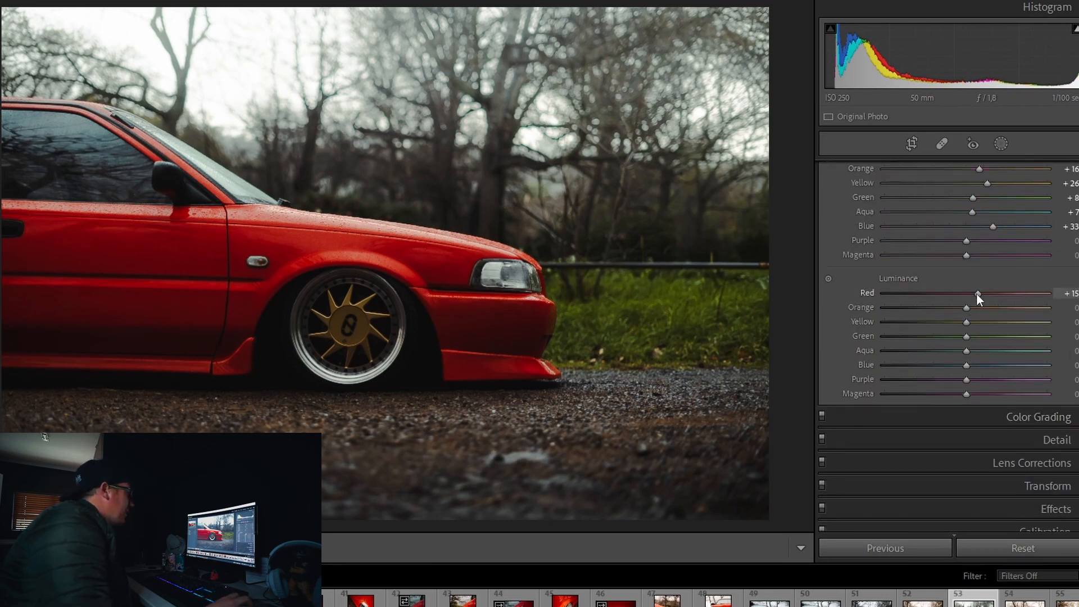
pyautogui.moveTo(977, 294); pyautogui.dragTo(976, 295)
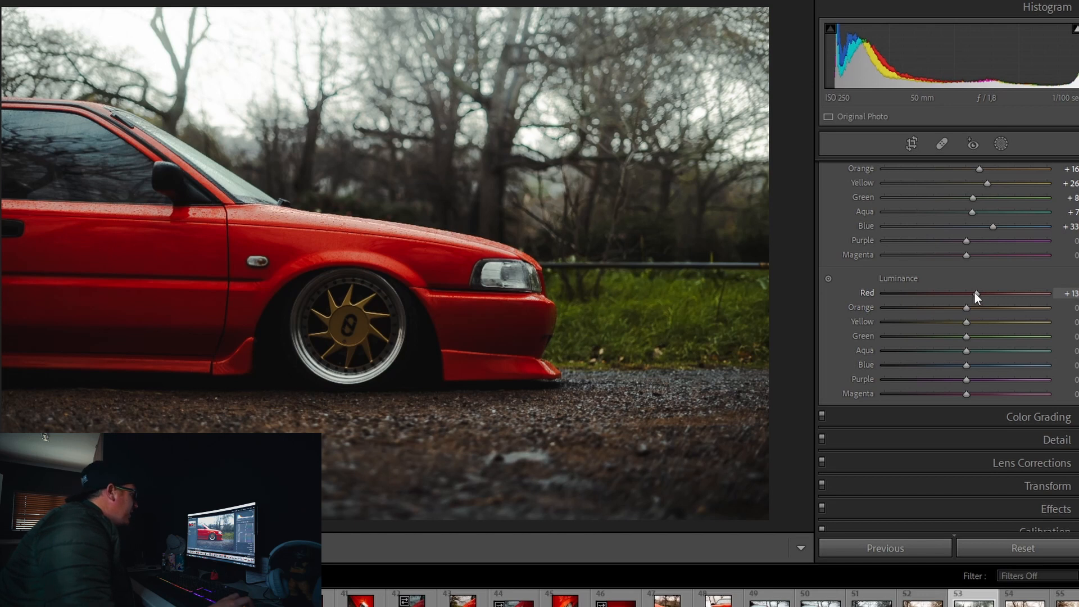
pyautogui.moveTo(972, 293)
pyautogui.mouseDown()
pyautogui.moveTo(954, 295)
pyautogui.moveTo(965, 296)
pyautogui.mouseUp()
pyautogui.moveTo(968, 308); pyautogui.dragTo(976, 308)
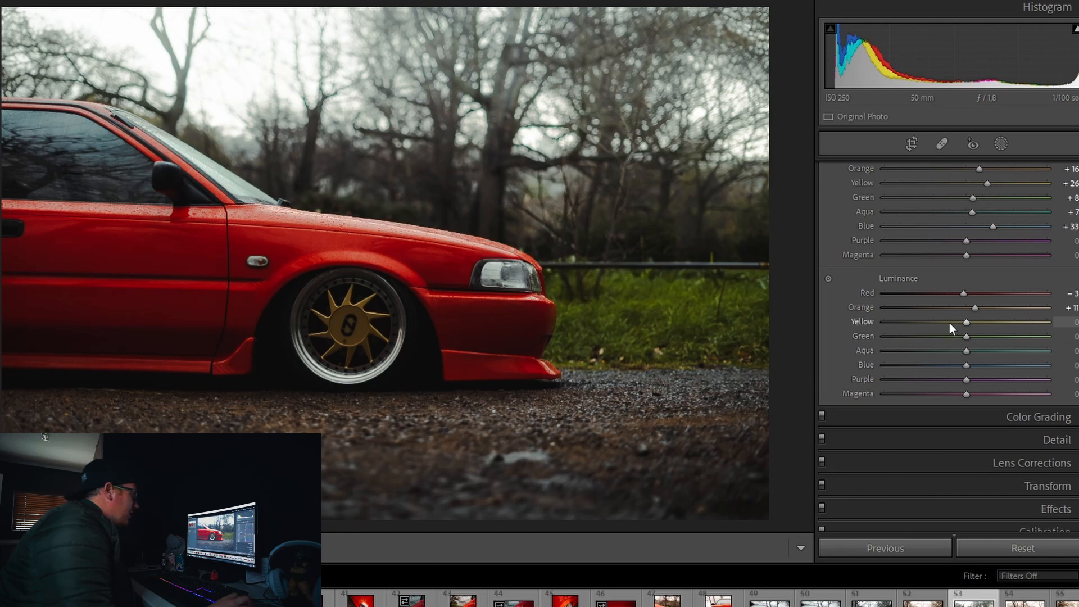
pyautogui.moveTo(950, 322); pyautogui.dragTo(1004, 333)
# Step: Try a yellow hue of +92 and reset the yellow hue to 0
pyautogui.scroll(3, 1004, 333)
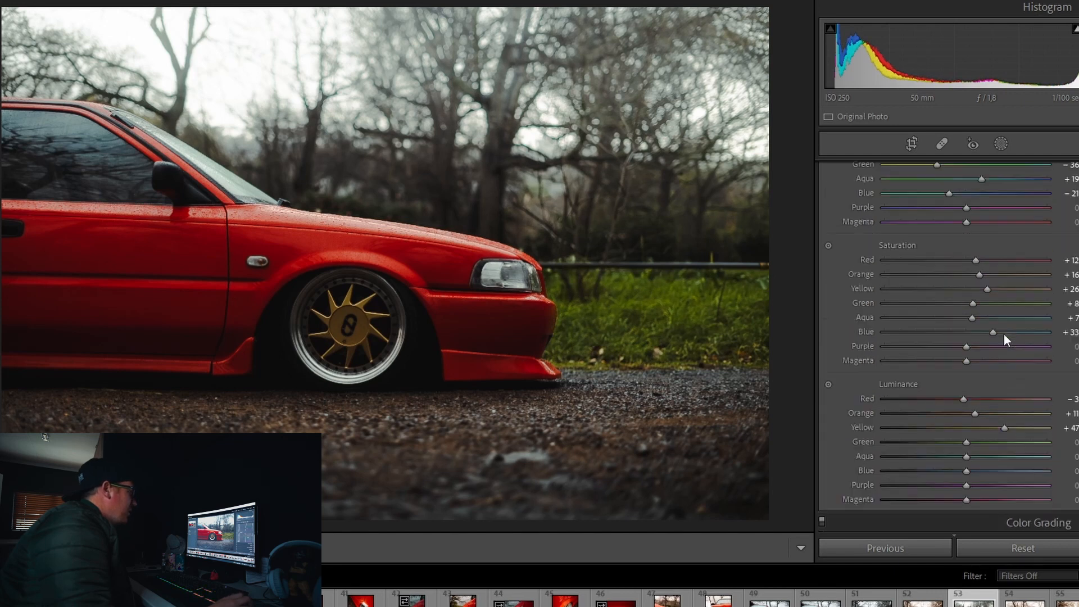
pyautogui.scroll(3, 1004, 335)
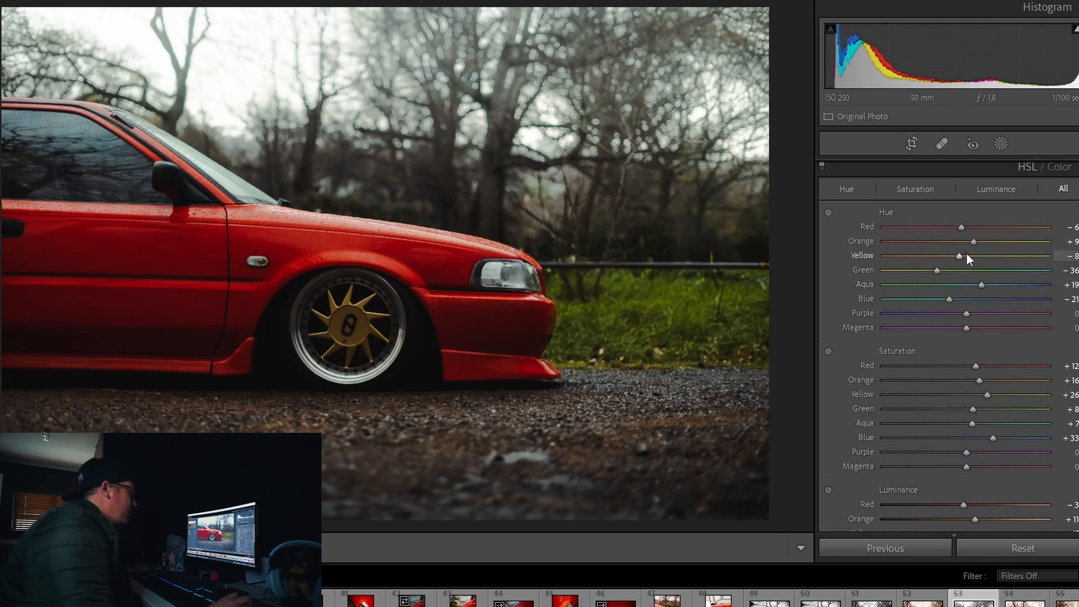
pyautogui.moveTo(1022, 254); pyautogui.dragTo(1041, 255)
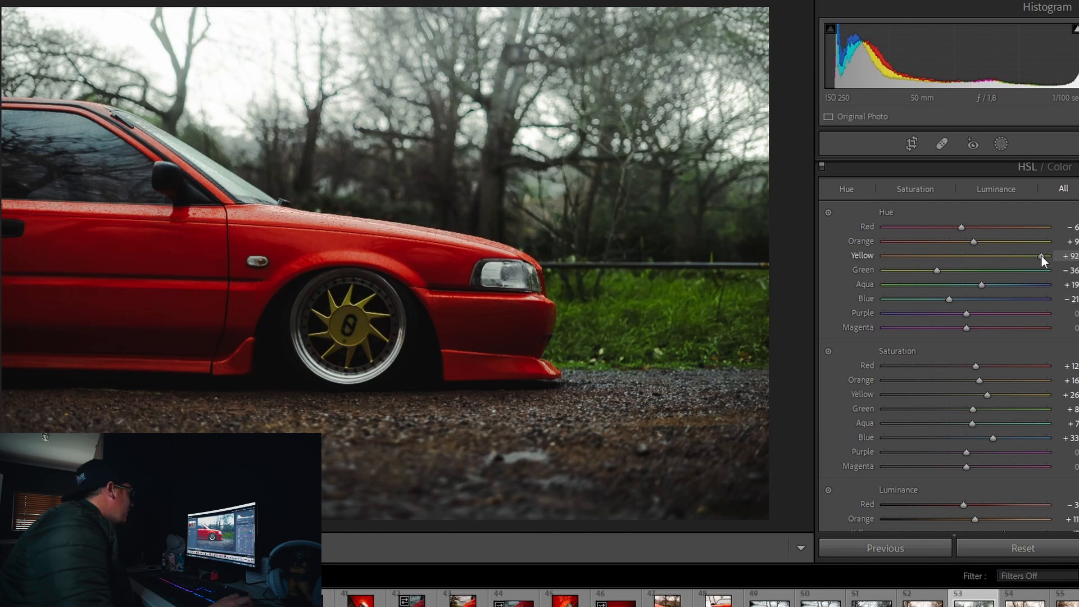
pyautogui.doubleClick(1041, 255)
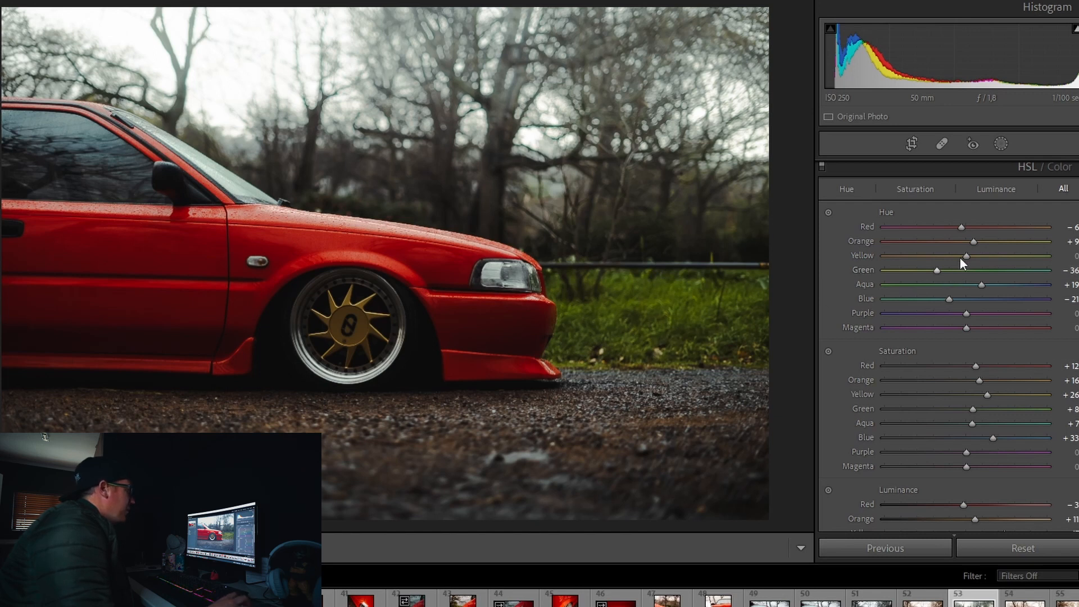
# Step: Darken the HSL luminance to yellow −17, green −19, aqua −7 and blue −20, trying green at +100 first
pyautogui.scroll(-5, 942, 301)
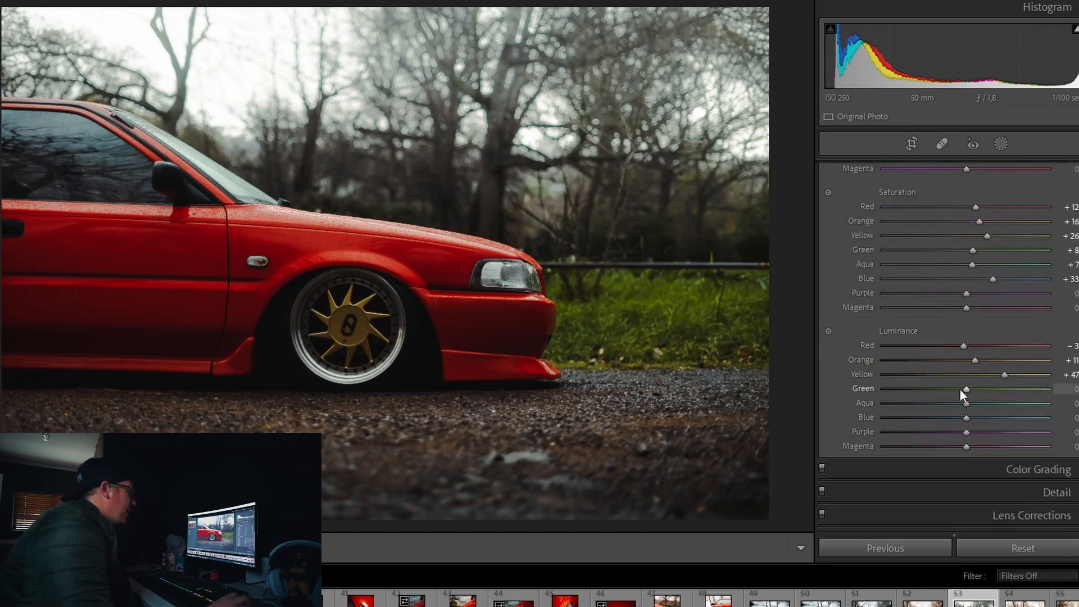
pyautogui.click(939, 388)
pyautogui.moveTo(925, 389); pyautogui.dragTo(1060, 391)
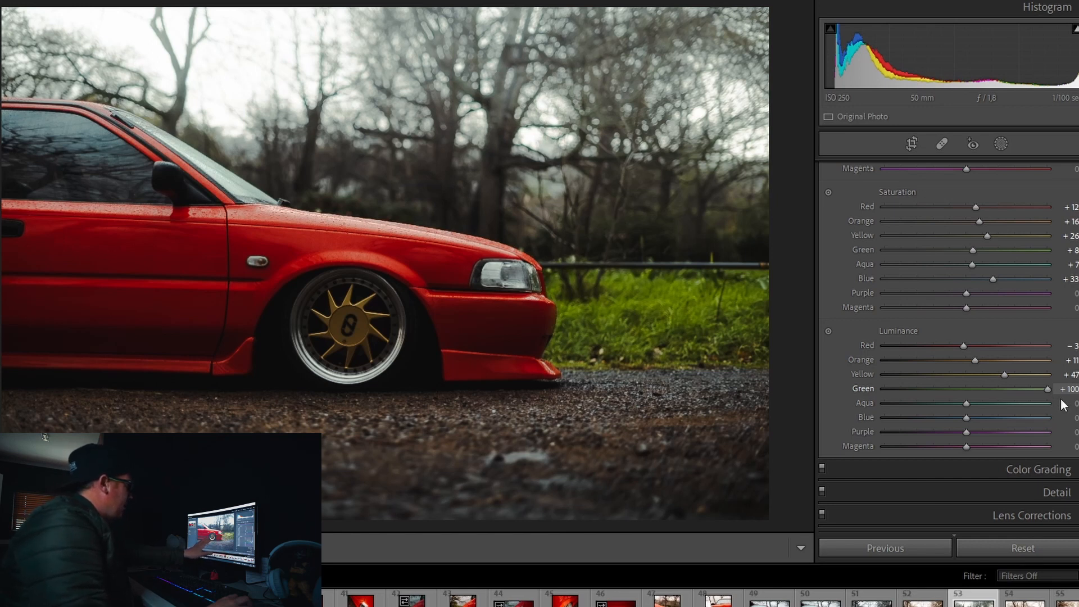
pyautogui.moveTo(1047, 389); pyautogui.dragTo(942, 418)
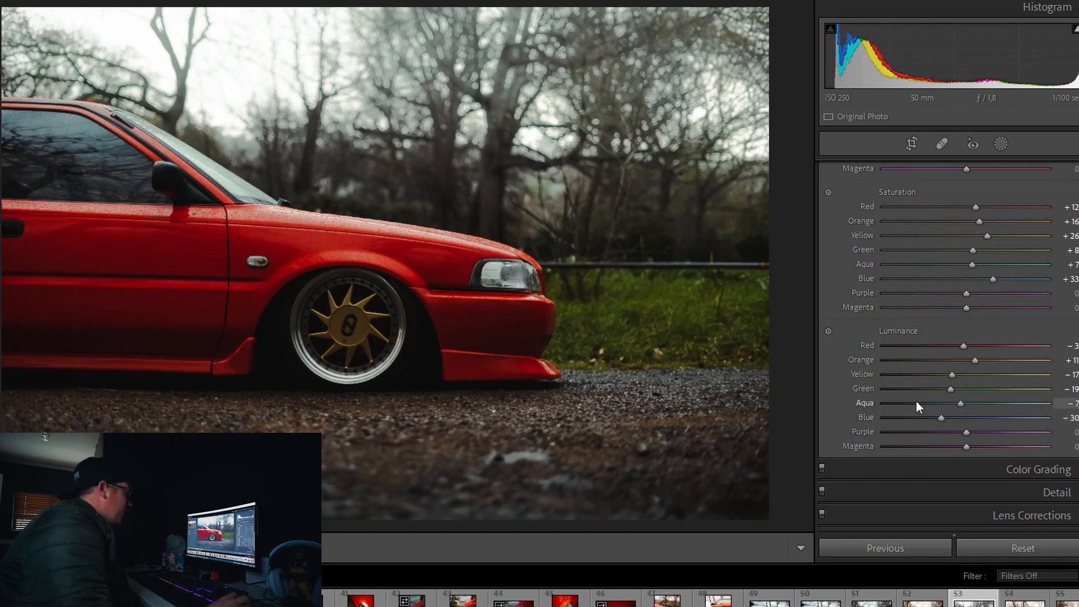
pyautogui.moveTo(941, 419)
pyautogui.mouseDown()
pyautogui.moveTo(1026, 424)
pyautogui.moveTo(860, 415)
pyautogui.moveTo(1054, 430)
pyautogui.moveTo(953, 415)
pyautogui.moveTo(949, 423)
pyautogui.mouseUp()
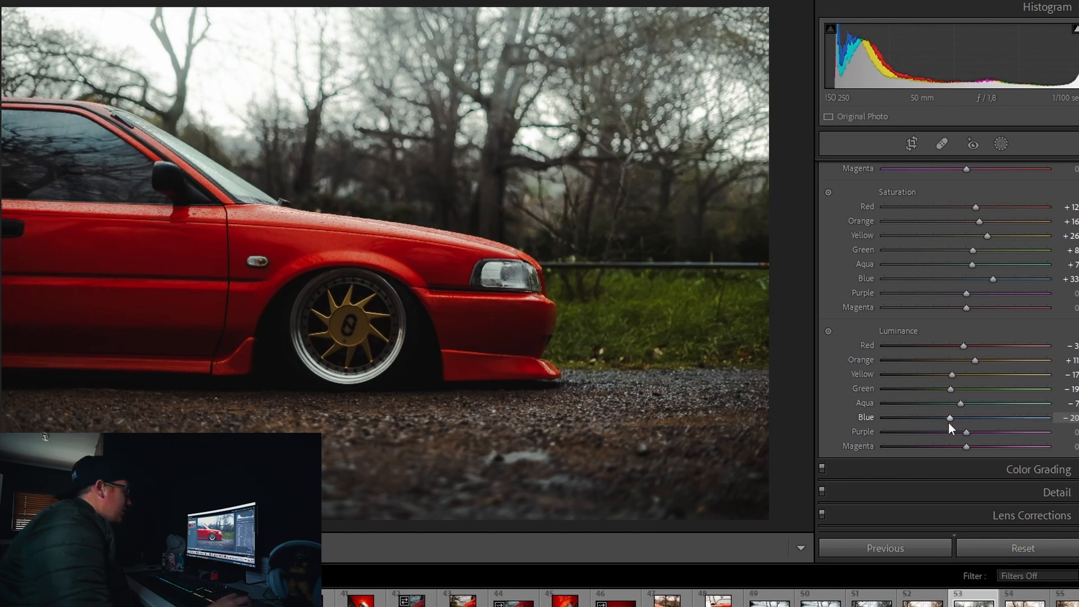
pyautogui.scroll(2, 952, 443)
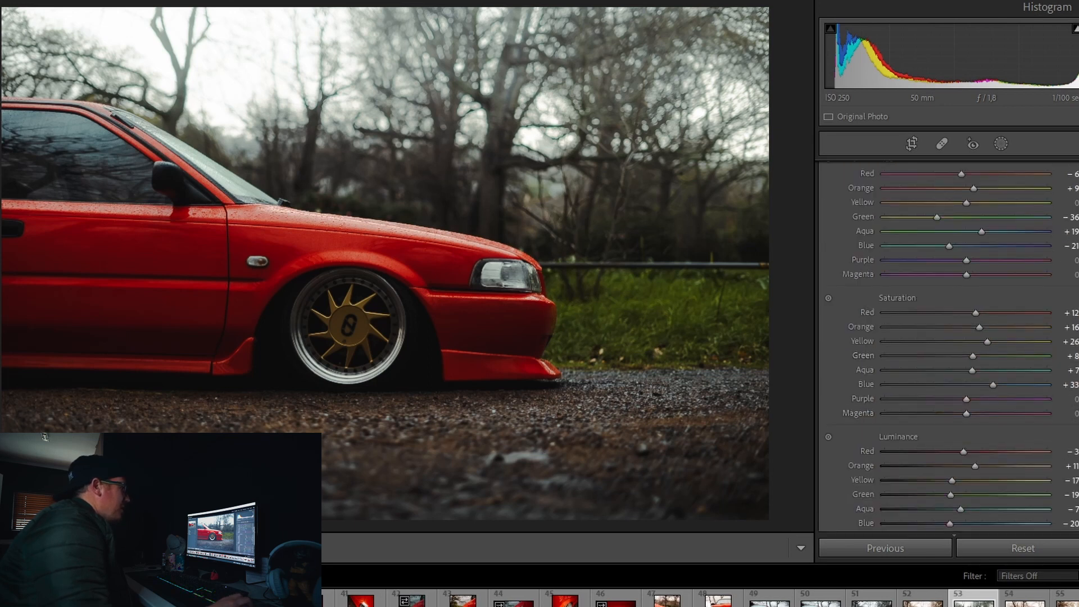
pyautogui.scroll(2, 948, 346)
pyautogui.click(1027, 213)
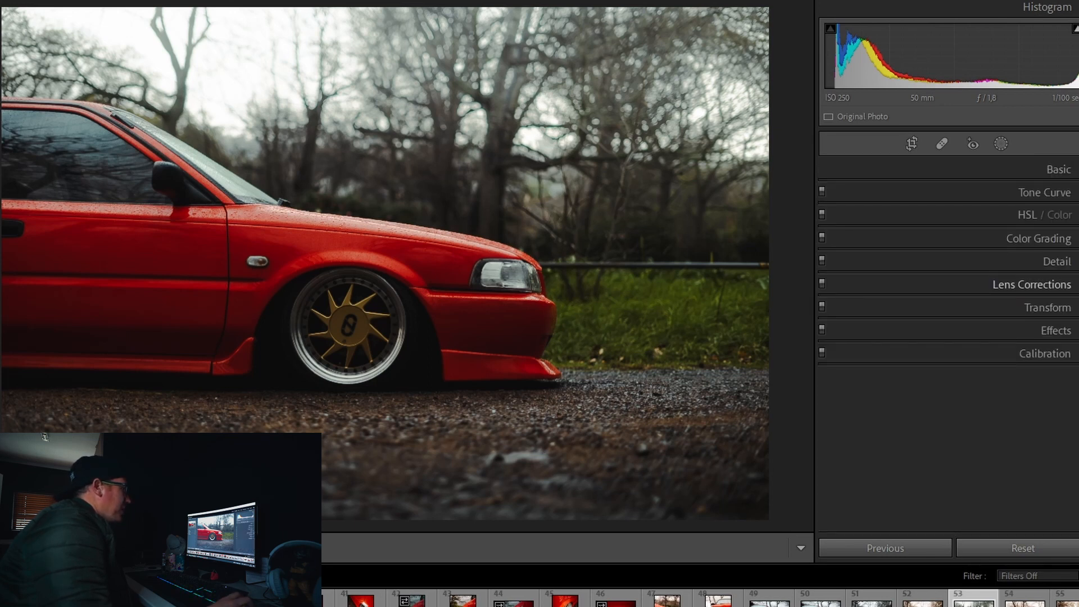
# Step: Try tinting the shadows with Color Grading at hue 225 and saturation 8, and reset the shadow tint
pyautogui.click(1038, 238)
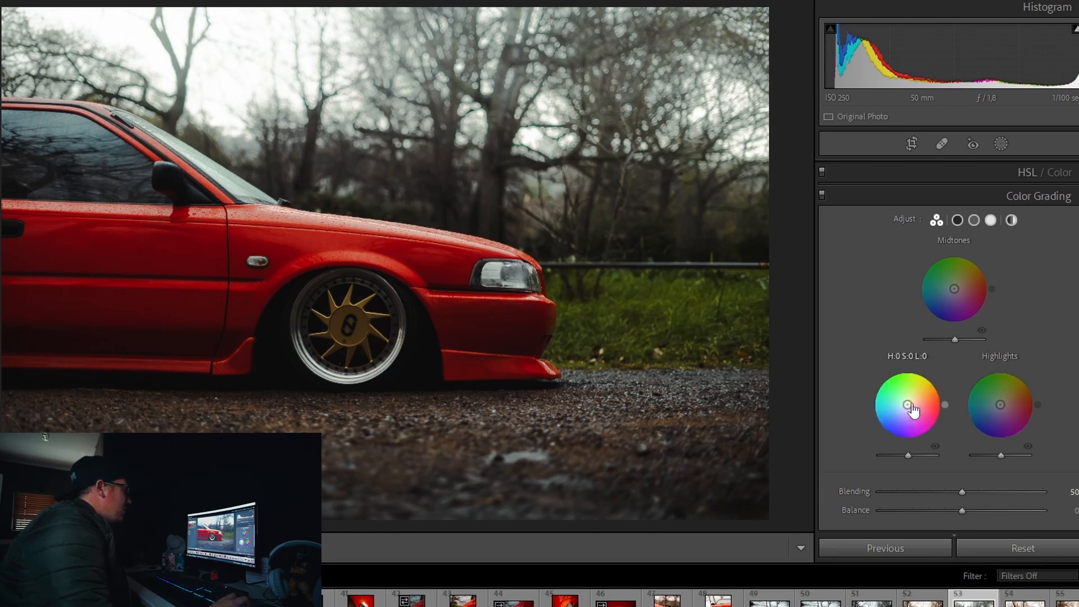
pyautogui.moveTo(908, 404); pyautogui.dragTo(906, 406)
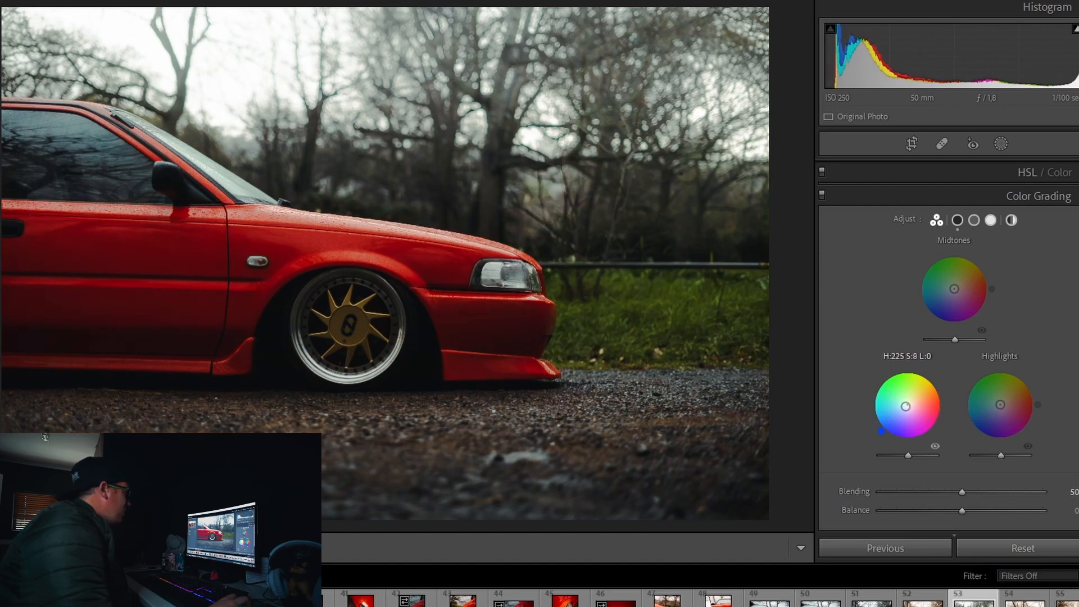
pyautogui.doubleClick(906, 406)
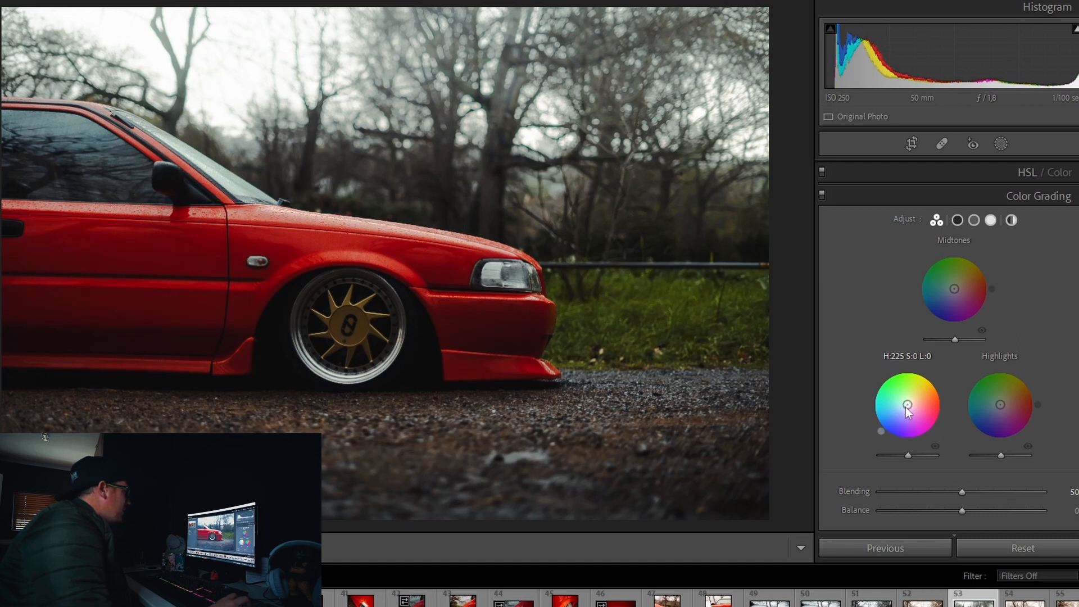
# Step: Tint the shadows with Color Grading at hue 225, saturation 11, the highlights at hue 38, saturation 13, and the midtones at hue 342, saturation 11
pyautogui.moveTo(907, 405); pyautogui.dragTo(905, 407)
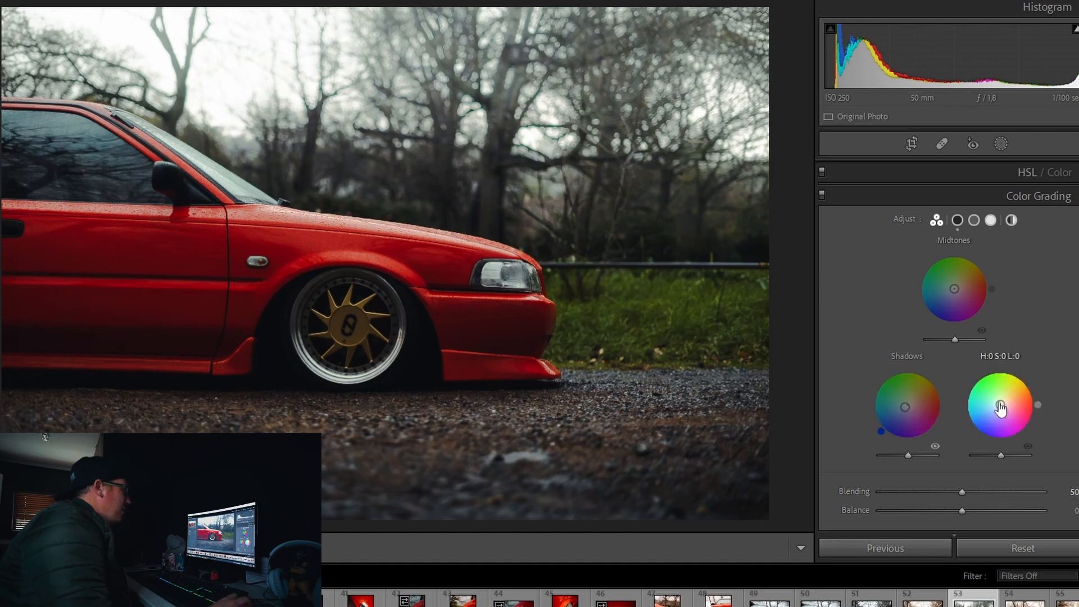
pyautogui.moveTo(1001, 405); pyautogui.dragTo(1003, 402)
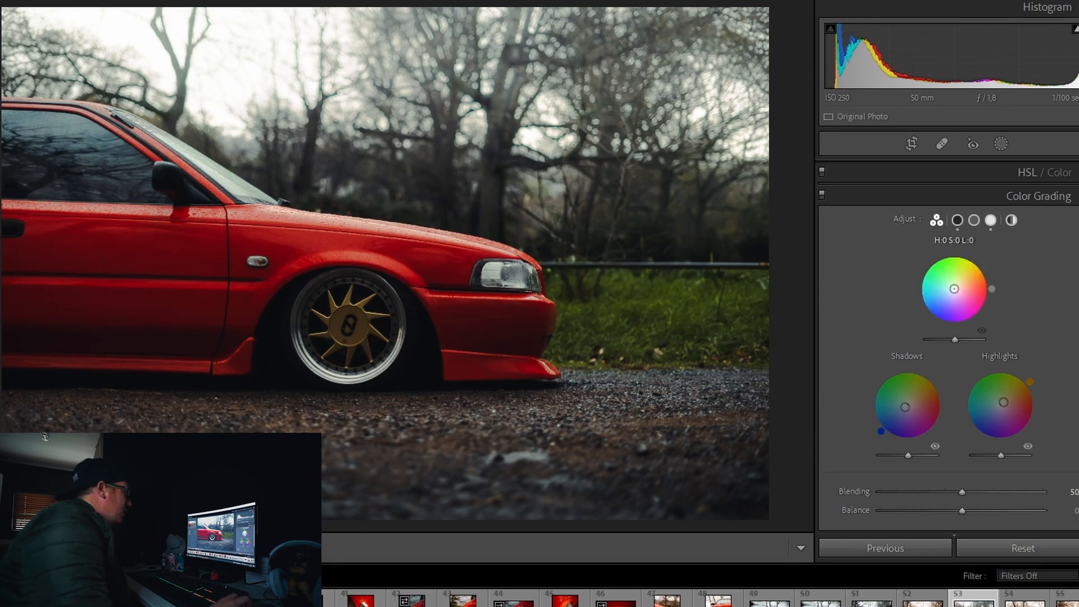
pyautogui.moveTo(955, 289); pyautogui.dragTo(957, 291)
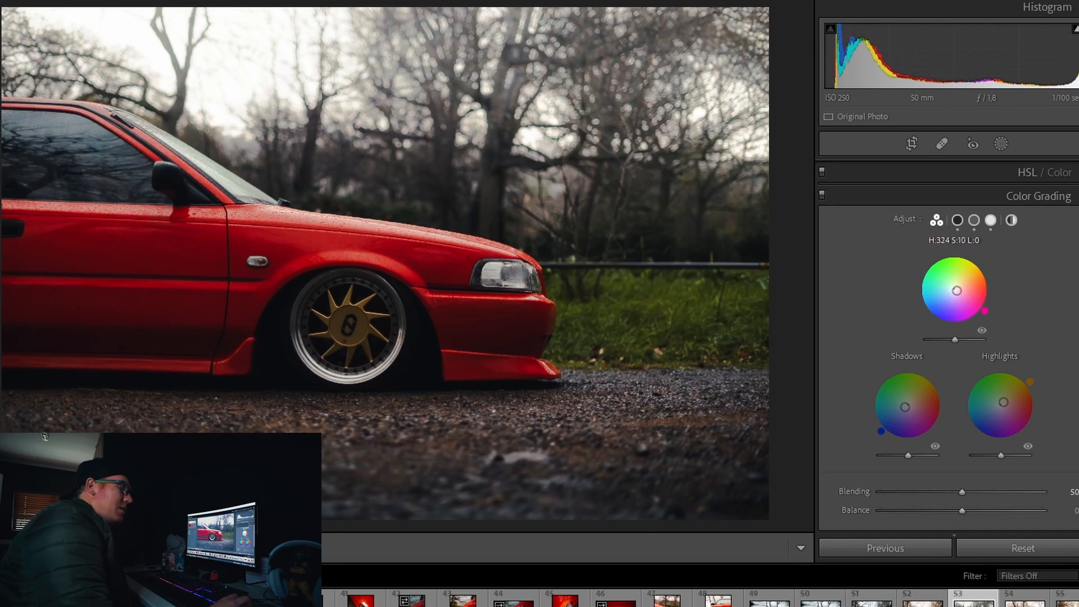
pyautogui.moveTo(957, 290); pyautogui.dragTo(957, 289)
pyautogui.moveTo(956, 290); pyautogui.dragTo(957, 289)
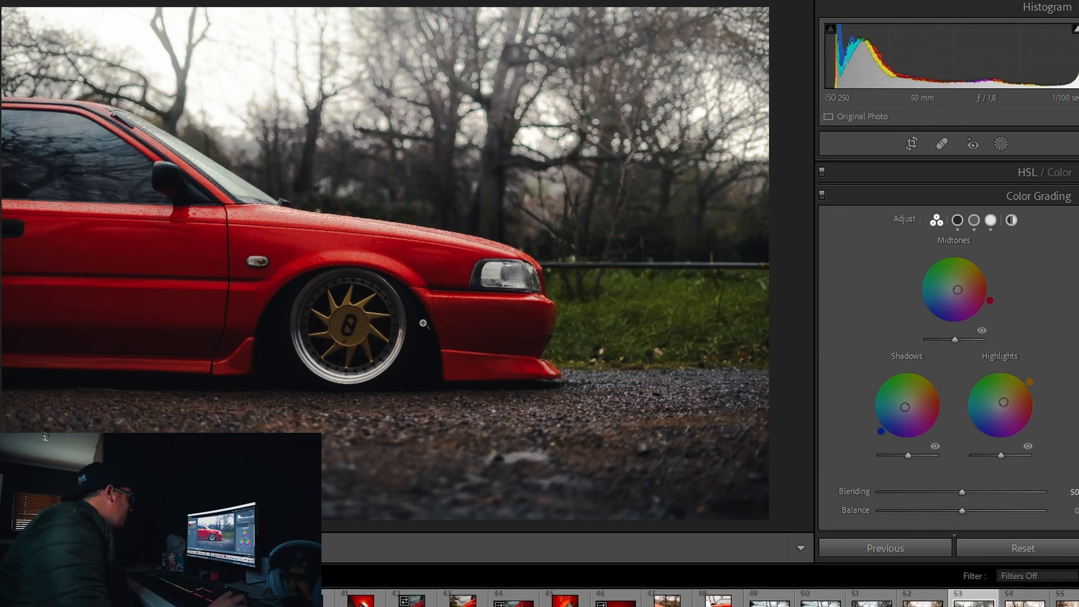
# Step: Raise the Color Grading luminance slightly for shadows and highlights, and to +18 for midtones, trying −100 and +100 on the midtones first
pyautogui.moveTo(922, 461)
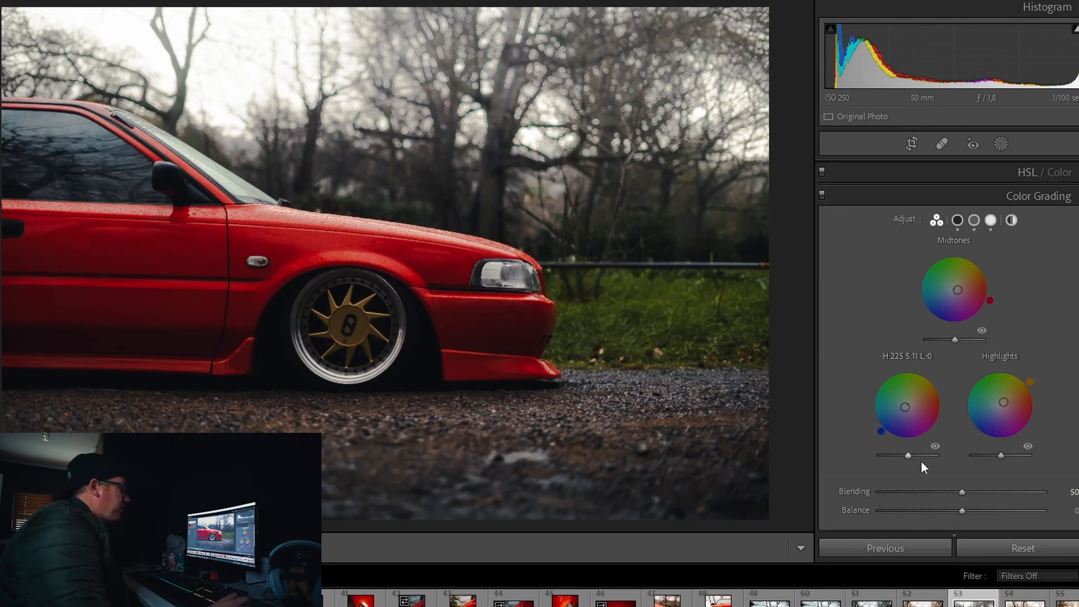
pyautogui.moveTo(907, 456); pyautogui.dragTo(912, 459)
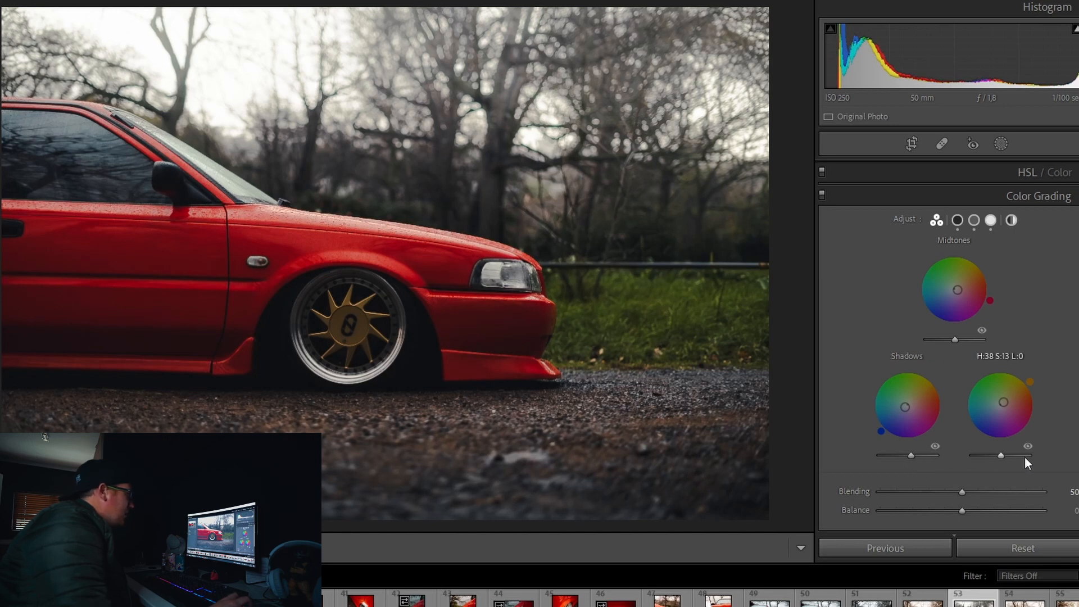
pyautogui.moveTo(1000, 456)
pyautogui.mouseDown()
pyautogui.moveTo(970, 467)
pyautogui.moveTo(1015, 472)
pyautogui.moveTo(962, 475)
pyautogui.moveTo(1056, 472)
pyautogui.moveTo(990, 469)
pyautogui.moveTo(1001, 465)
pyautogui.mouseUp()
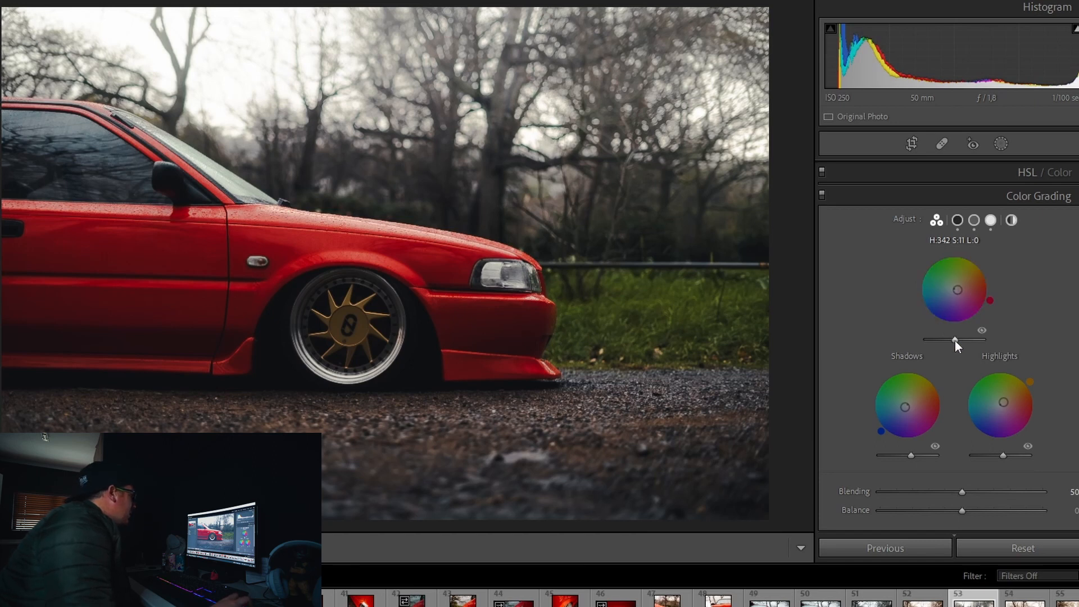
pyautogui.moveTo(955, 339); pyautogui.dragTo(915, 345)
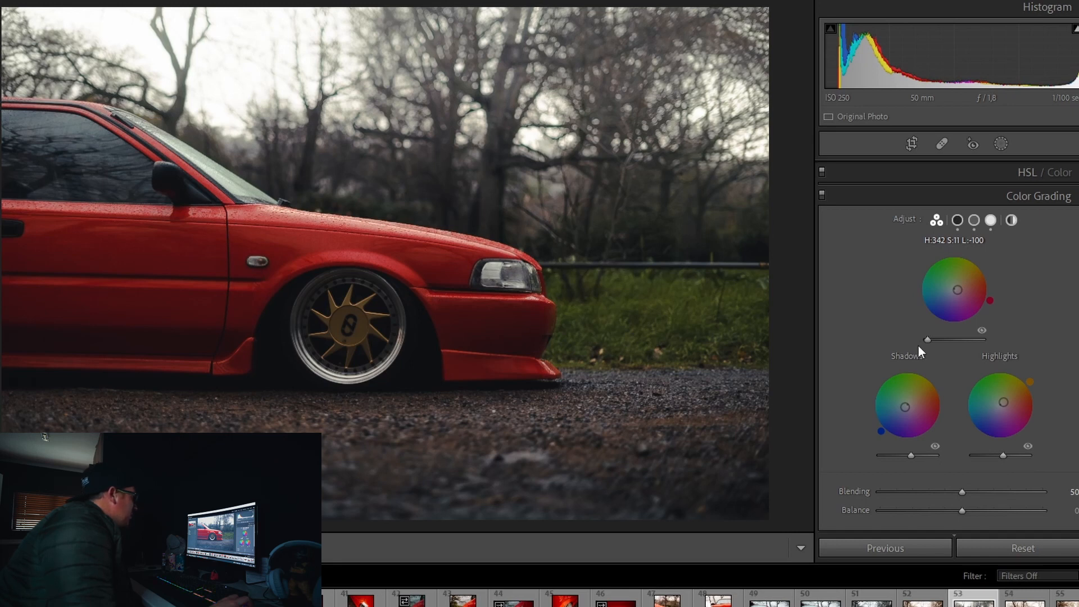
pyautogui.moveTo(922, 345); pyautogui.dragTo(1004, 352)
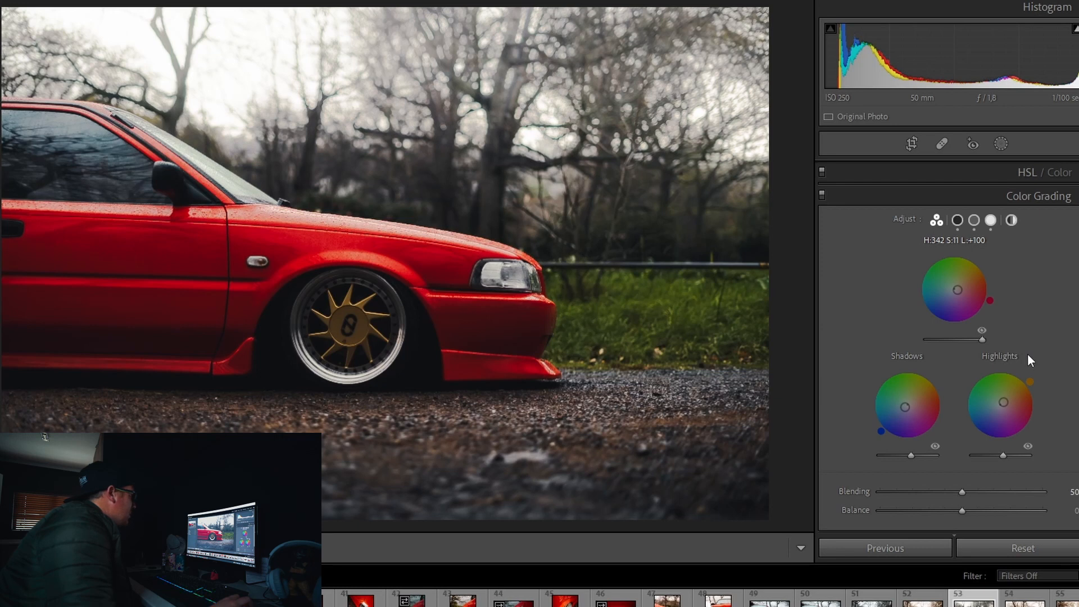
pyautogui.moveTo(1028, 355); pyautogui.dragTo(960, 360)
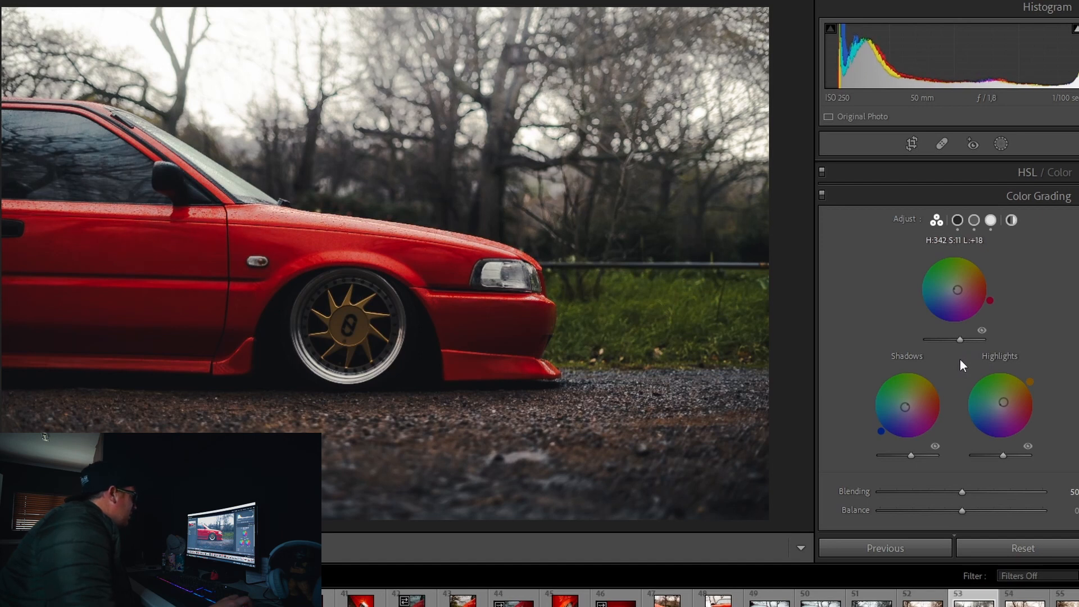
pyautogui.click(1045, 196)
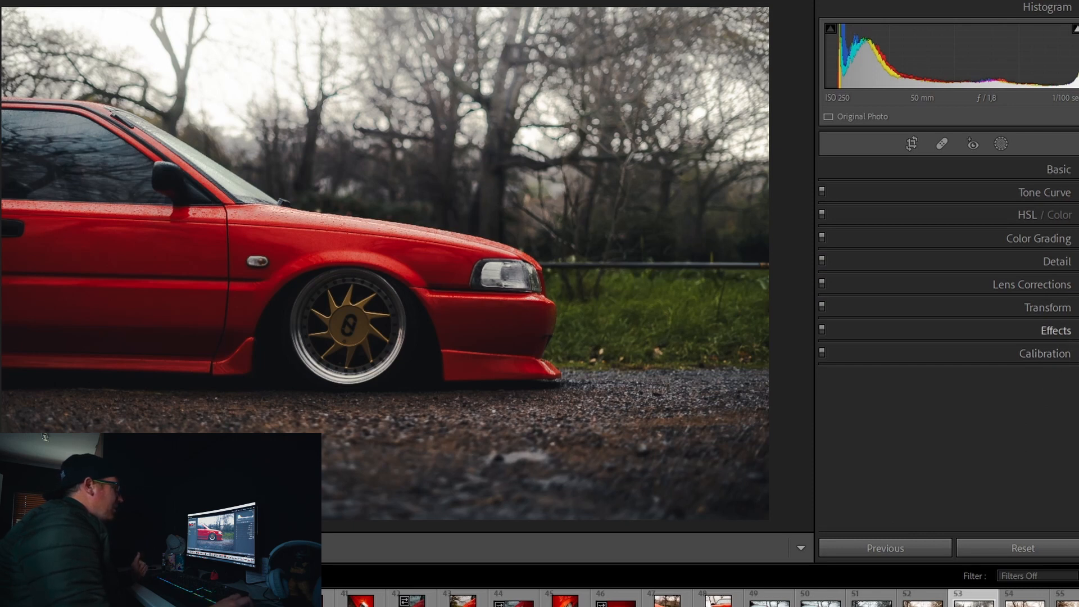
# Step: Add a post-crop vignette with amount −10, midpoint 69 and feather 71
pyautogui.click(1056, 331)
pyautogui.moveTo(964, 384); pyautogui.dragTo(956, 385)
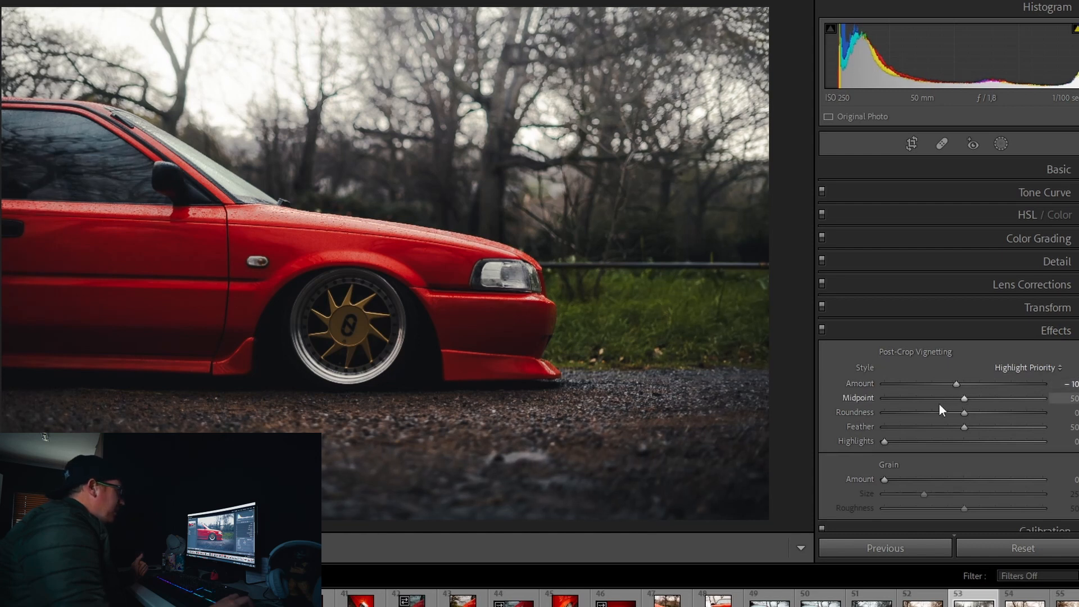
pyautogui.click(993, 428)
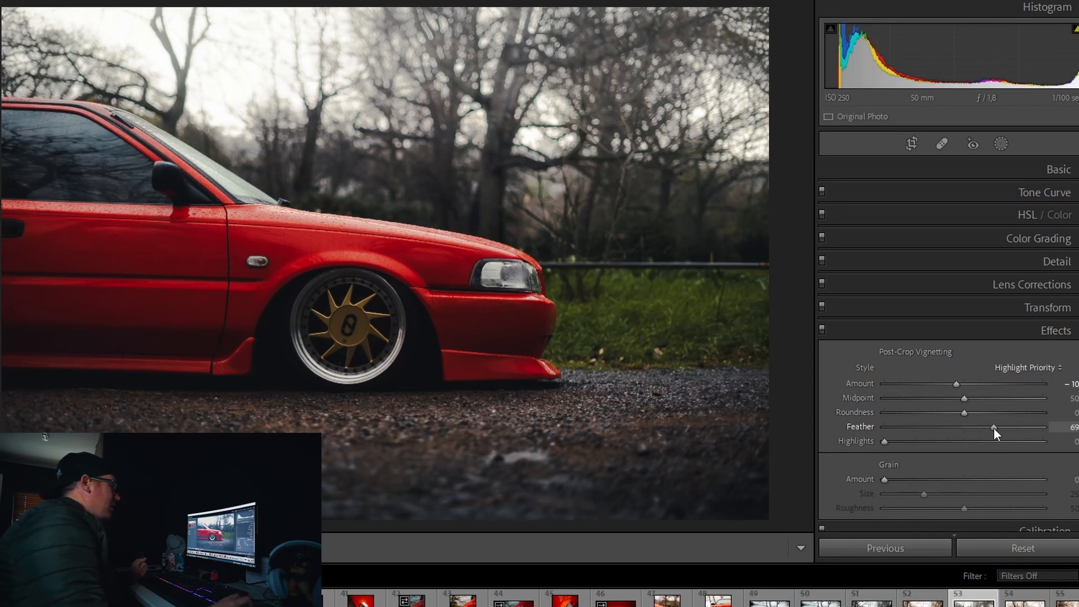
pyautogui.moveTo(993, 429)
pyautogui.mouseDown()
pyautogui.moveTo(888, 423)
pyautogui.moveTo(997, 426)
pyautogui.mouseUp()
pyautogui.click(958, 398)
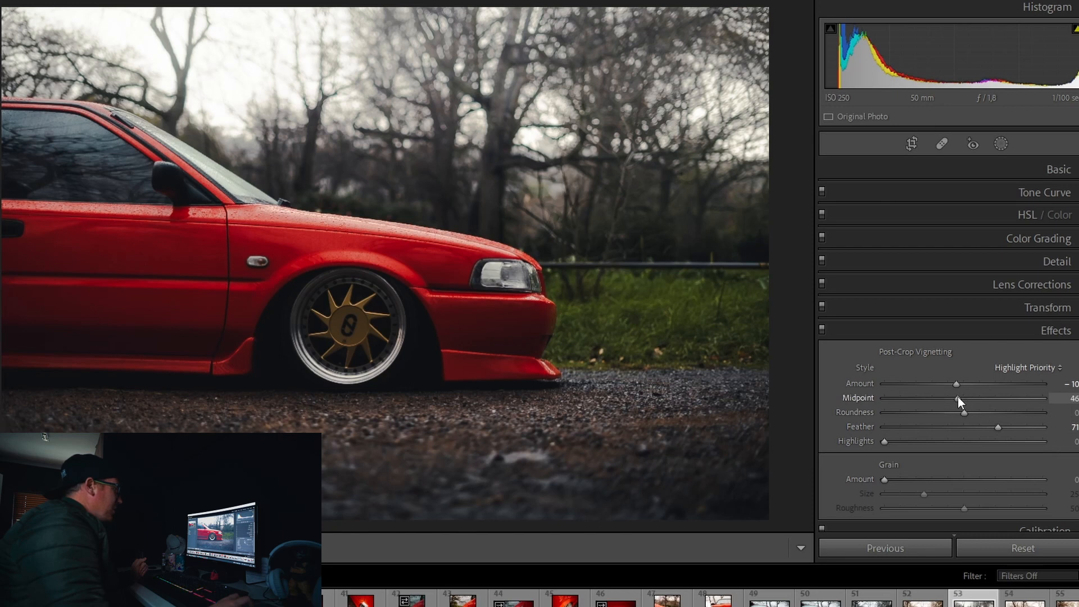
pyautogui.moveTo(994, 397); pyautogui.dragTo(995, 398)
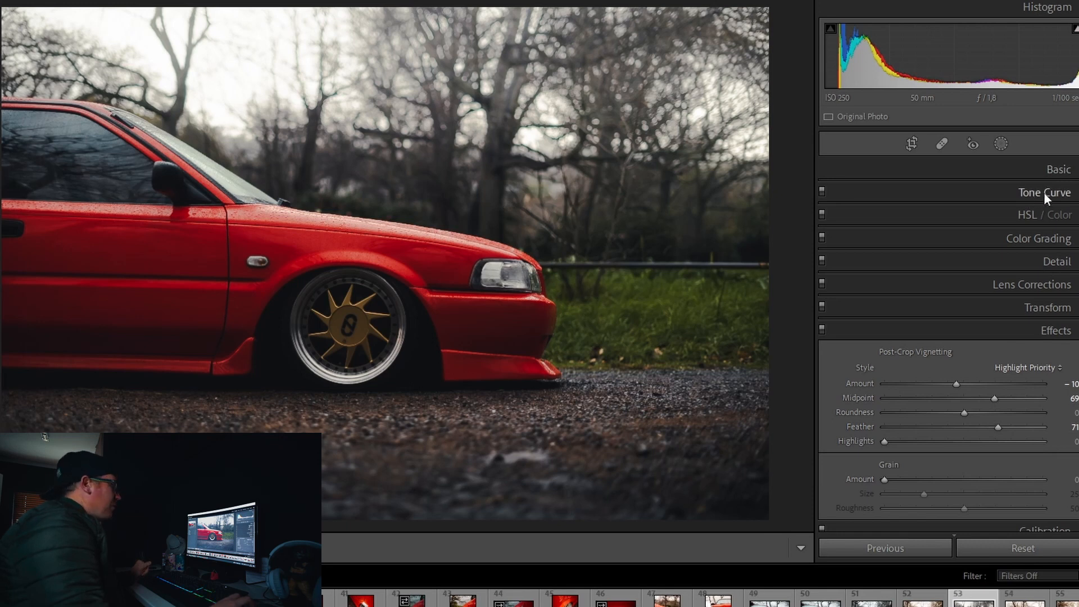
# Step: Set the photo's contrast to +42, shadows to +48, blacks to −10 and white balance temperature to 5801
pyautogui.click(1055, 170)
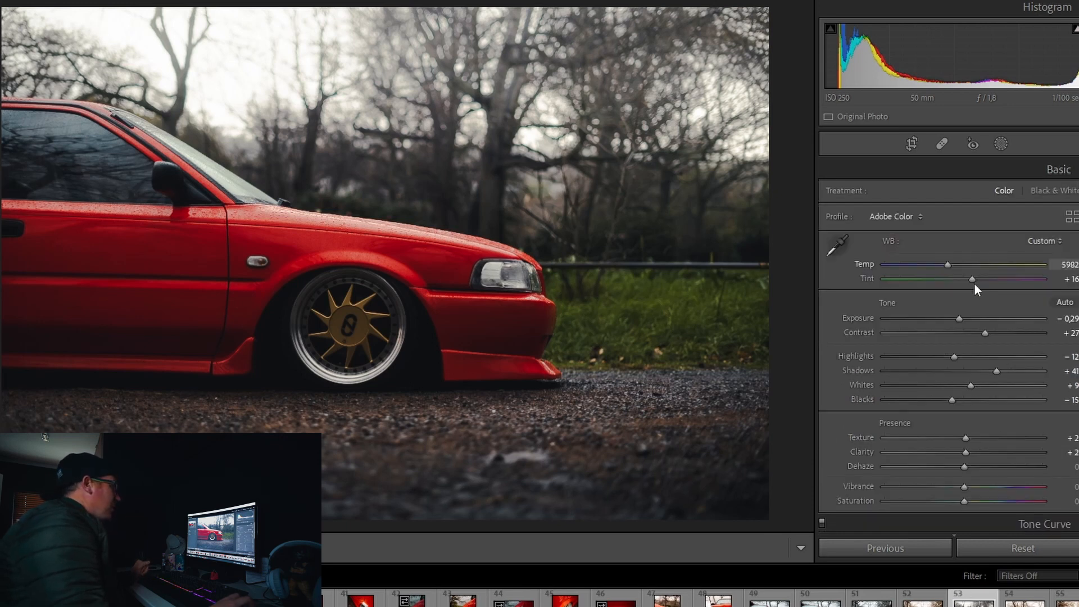
pyautogui.click(997, 333)
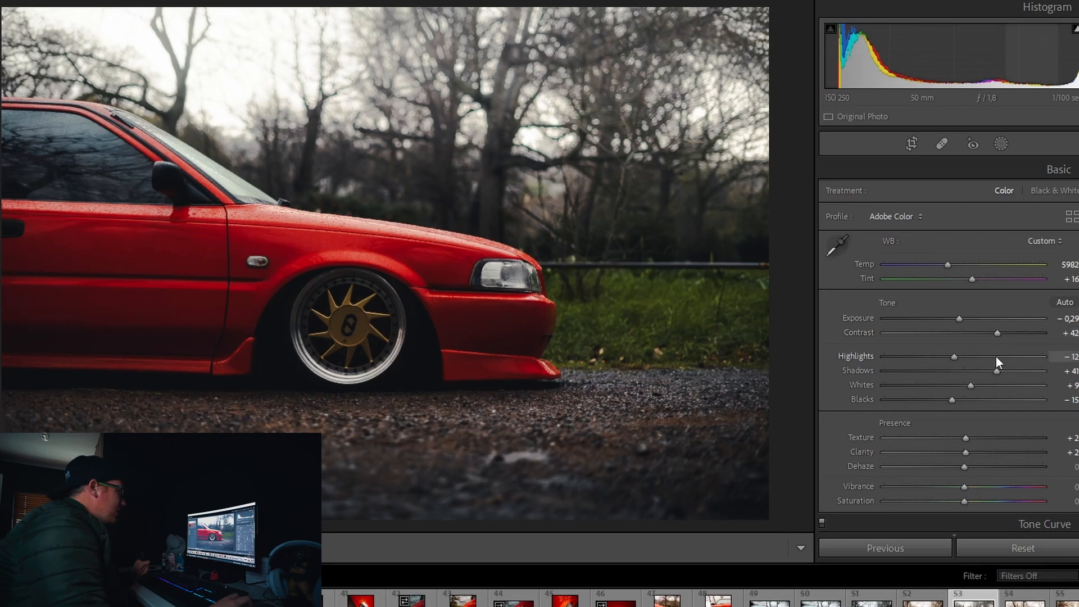
pyautogui.moveTo(1000, 369); pyautogui.dragTo(1006, 370)
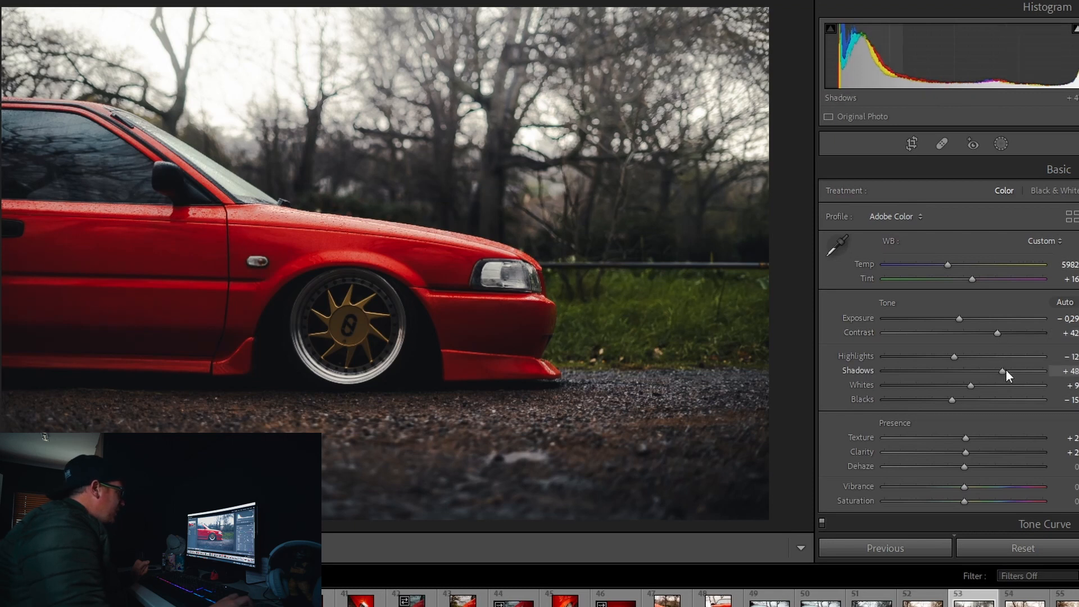
pyautogui.moveTo(952, 400); pyautogui.dragTo(957, 399)
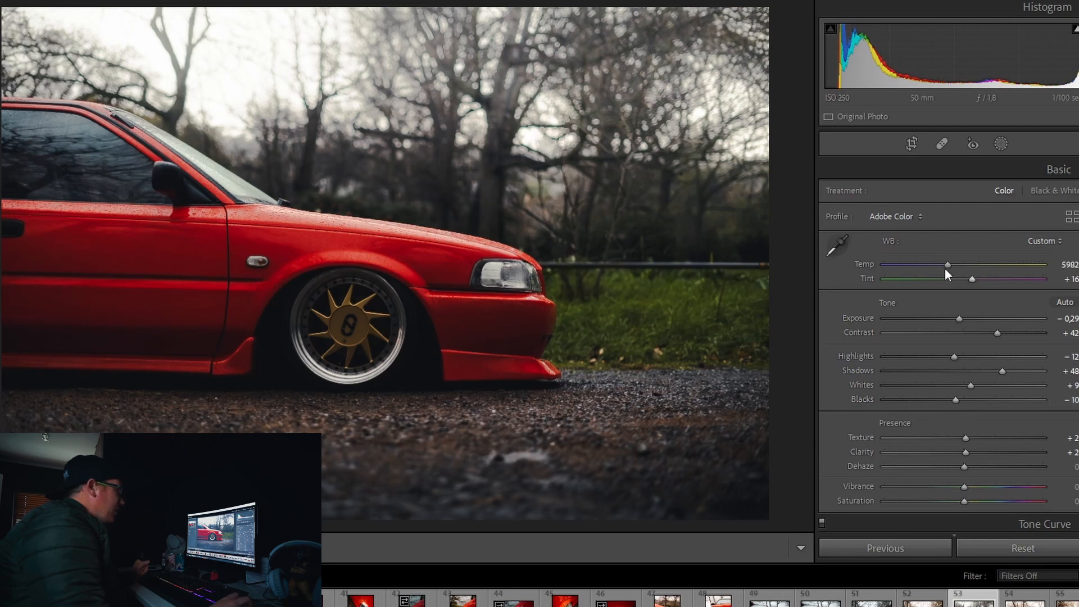
pyautogui.moveTo(945, 264); pyautogui.dragTo(941, 264)
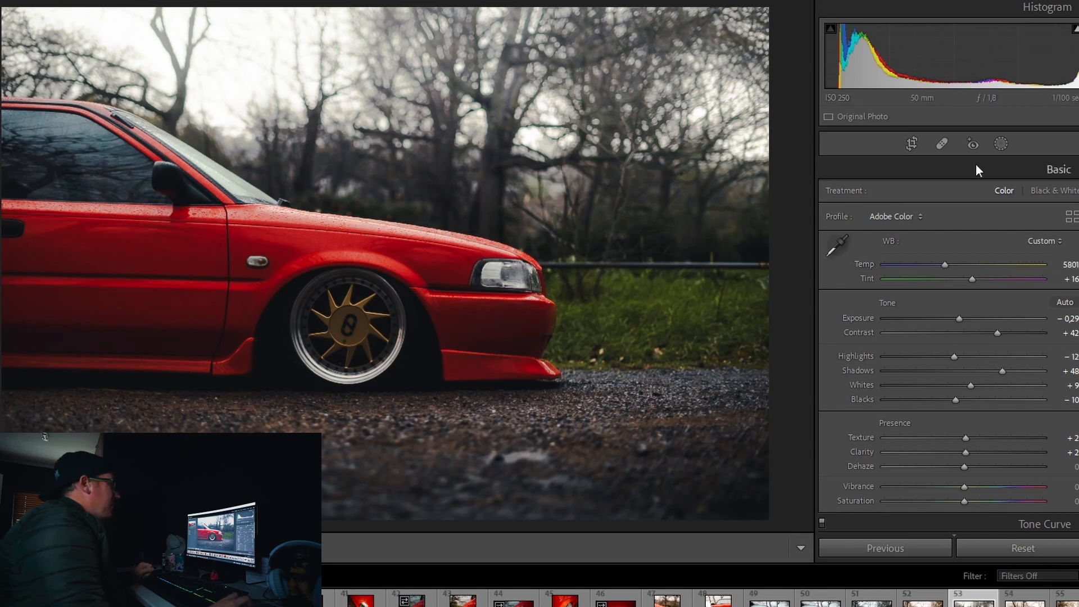
# Step: Set Mask 1's dehaze to −54 and shift its linear gradient lower over the trees and car
pyautogui.click(1000, 144)
pyautogui.click(725, 91)
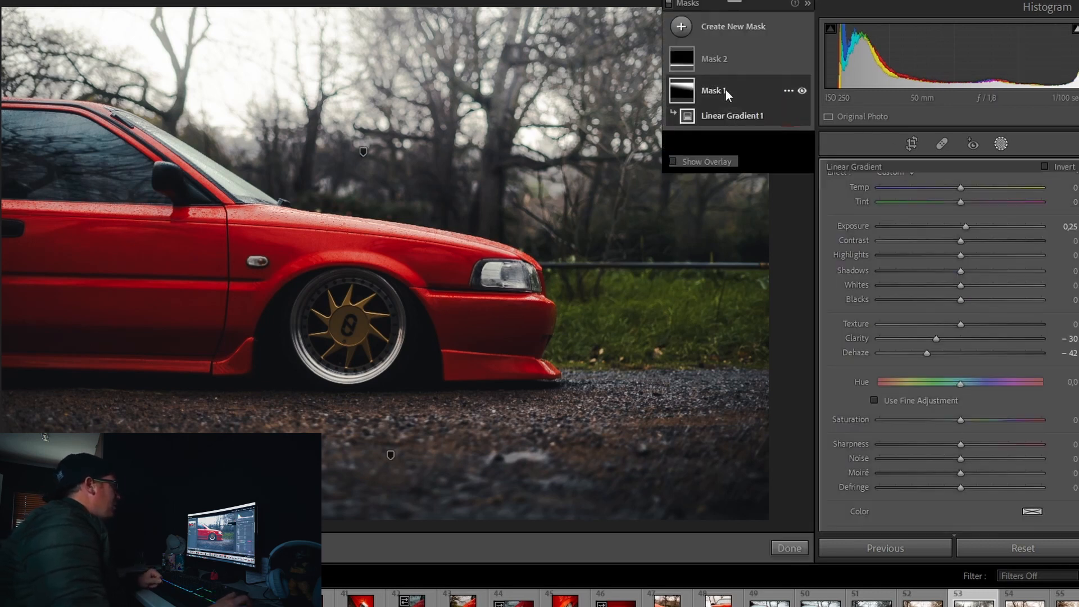
pyautogui.moveTo(362, 152)
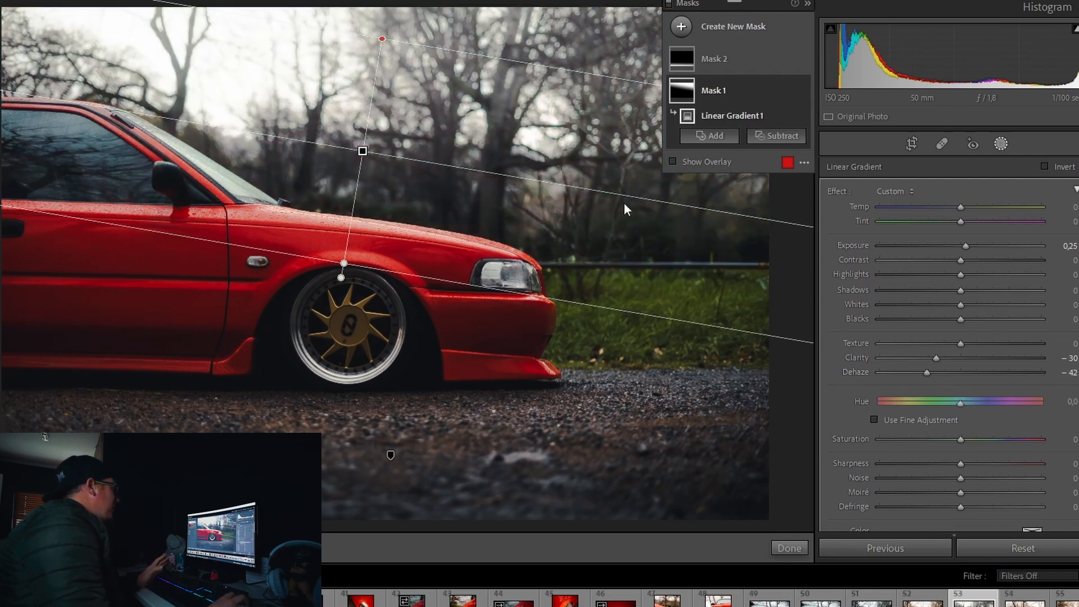
pyautogui.click(911, 372)
pyautogui.moveTo(910, 370); pyautogui.dragTo(916, 373)
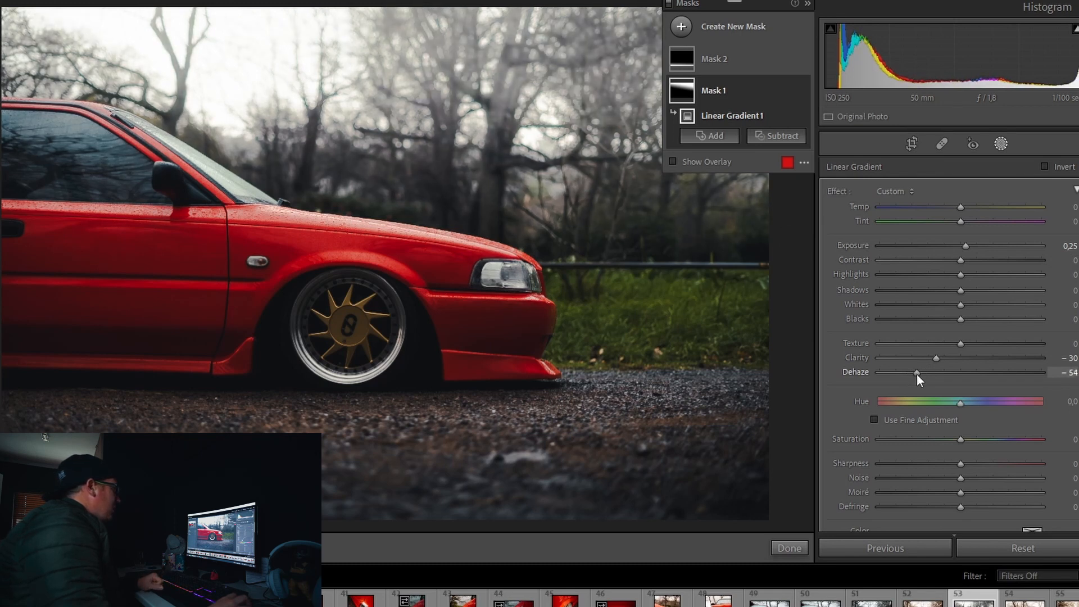
pyautogui.moveTo(364, 151); pyautogui.dragTo(356, 193)
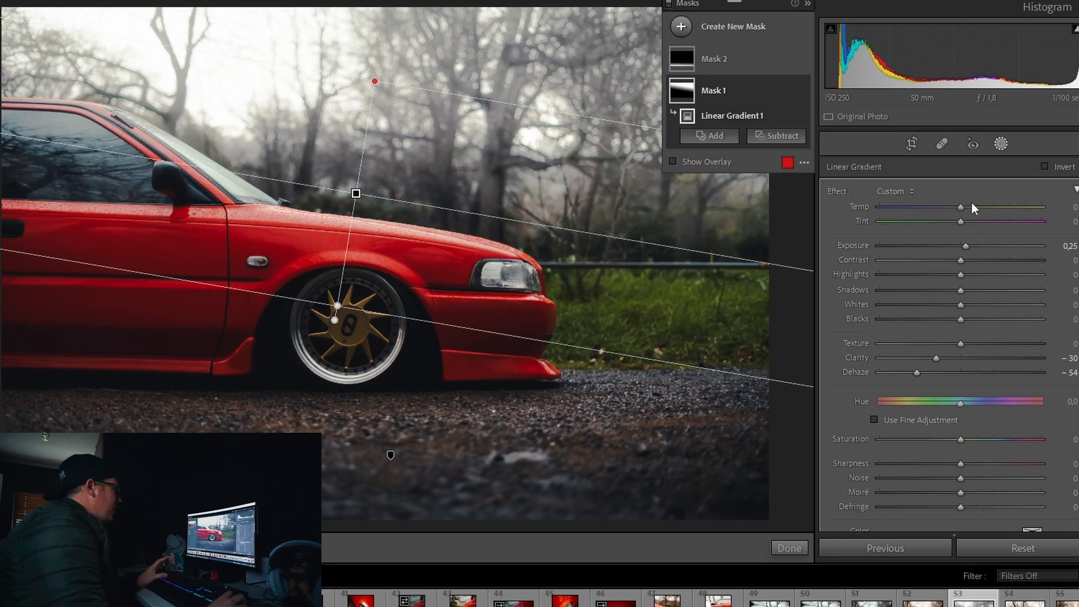
# Step: Reset Mask 1's exposure to 0 and set its clarity to −16 and dehaze to −50
pyautogui.moveTo(966, 245); pyautogui.dragTo(960, 247)
pyautogui.doubleClick(960, 247)
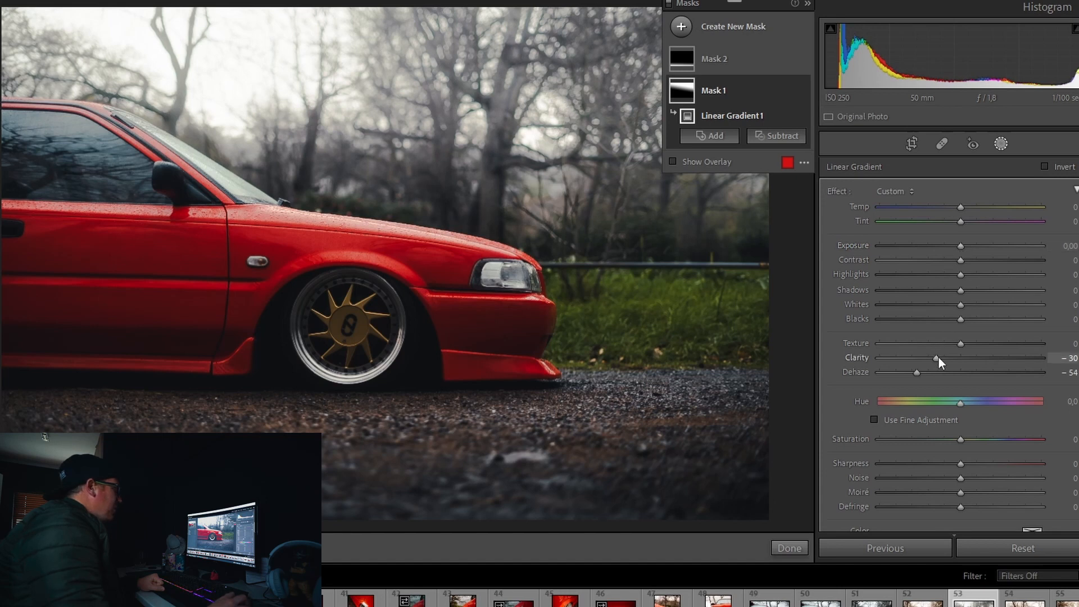
pyautogui.moveTo(940, 358); pyautogui.dragTo(921, 372)
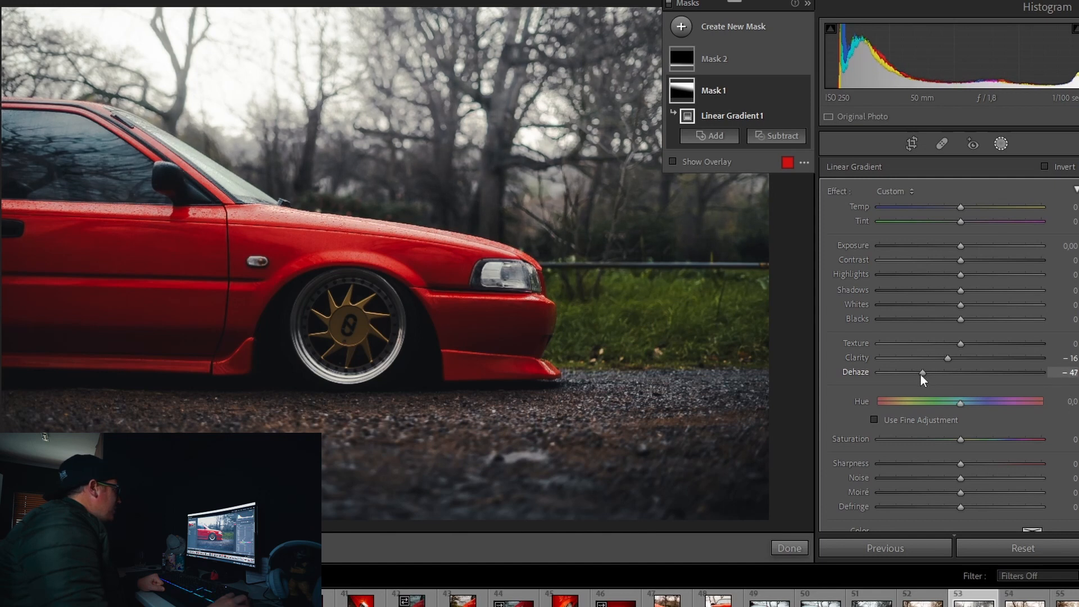
# Step: Warm Mask 1 to temperature 26 and tint 5, and finish mask editing
pyautogui.moveTo(979, 207); pyautogui.dragTo(967, 210)
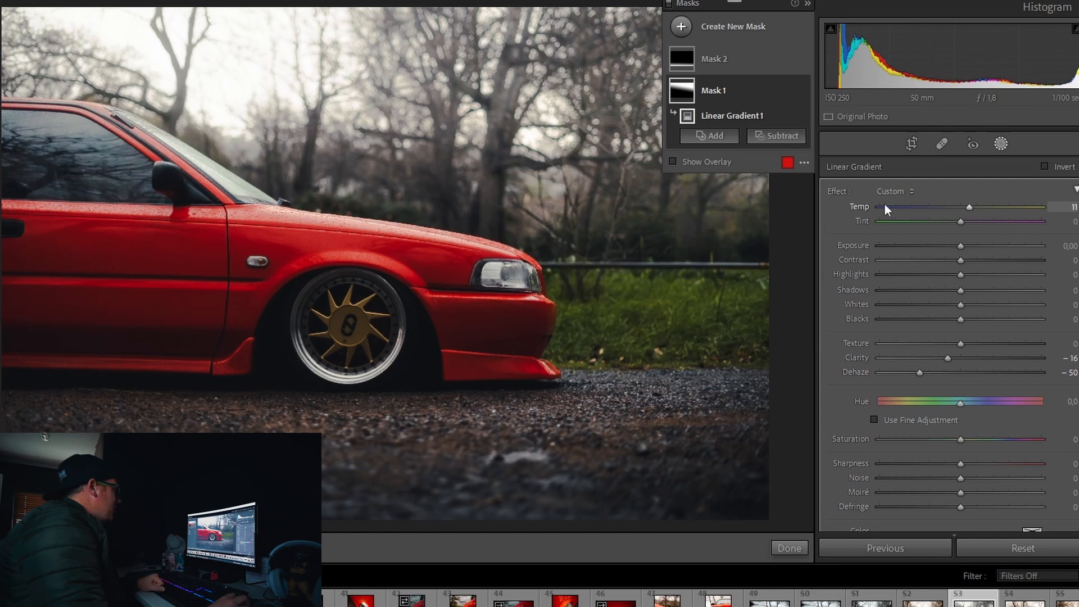
pyautogui.moveTo(969, 207)
pyautogui.mouseDown()
pyautogui.moveTo(1035, 218)
pyautogui.moveTo(981, 217)
pyautogui.mouseUp()
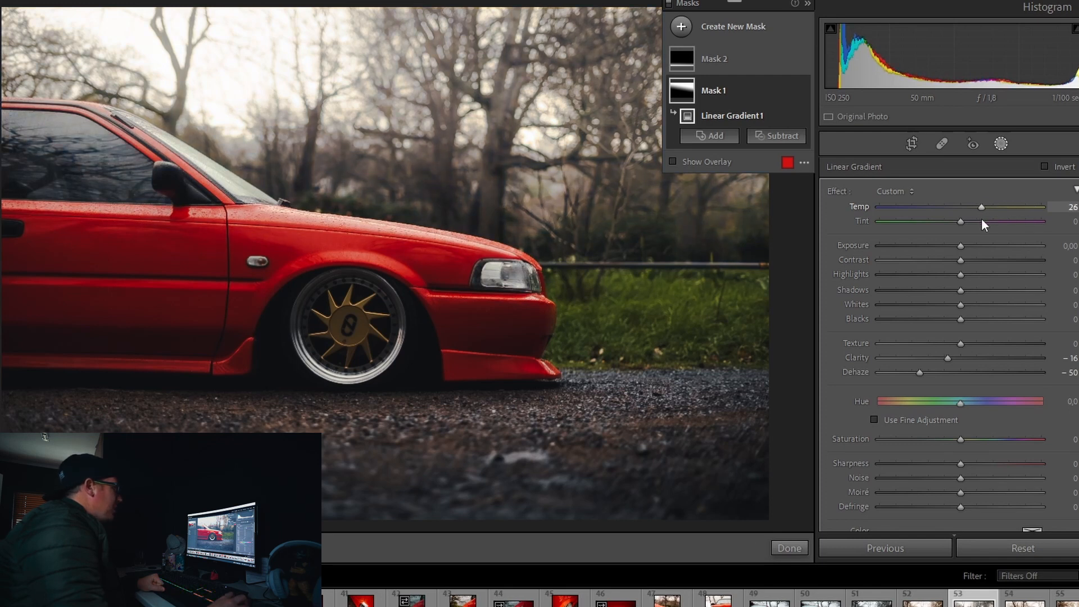
pyautogui.moveTo(969, 223)
pyautogui.mouseDown()
pyautogui.moveTo(940, 222)
pyautogui.moveTo(967, 224)
pyautogui.mouseUp()
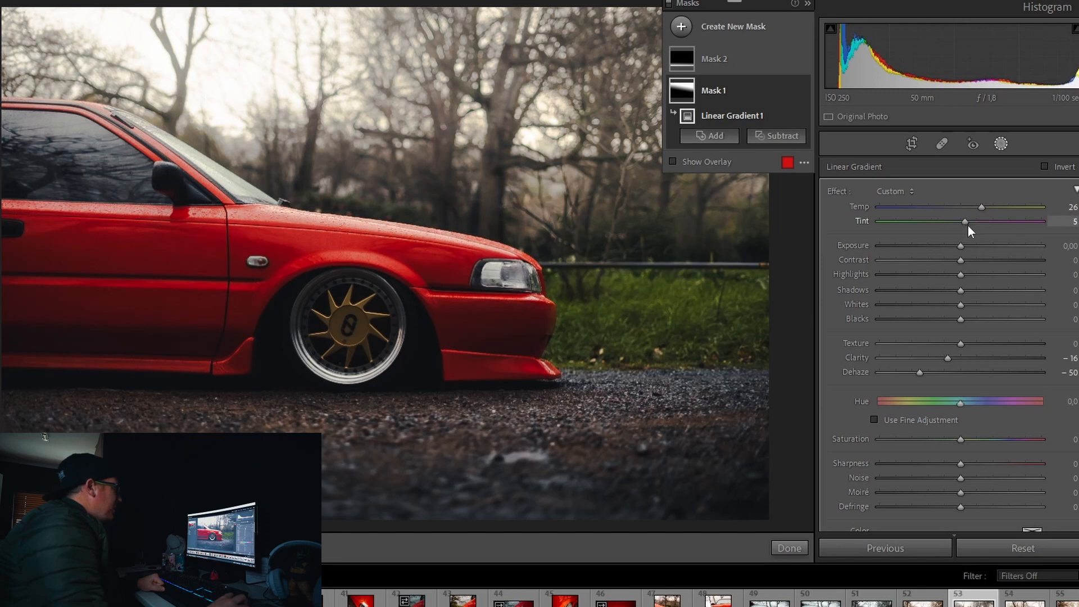
pyautogui.click(789, 548)
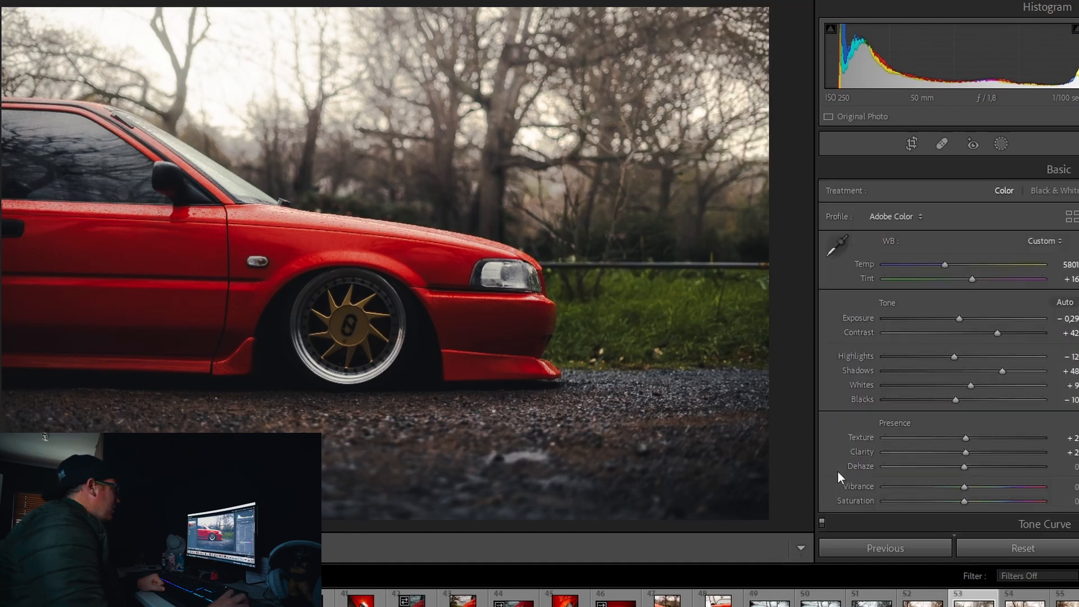
# Step: Raise the photo's overall exposure to −0.16 and shadows to +56, and compare the before and after versions
pyautogui.moveTo(960, 319); pyautogui.dragTo(966, 318)
pyautogui.moveTo(1002, 371); pyautogui.dragTo(1009, 372)
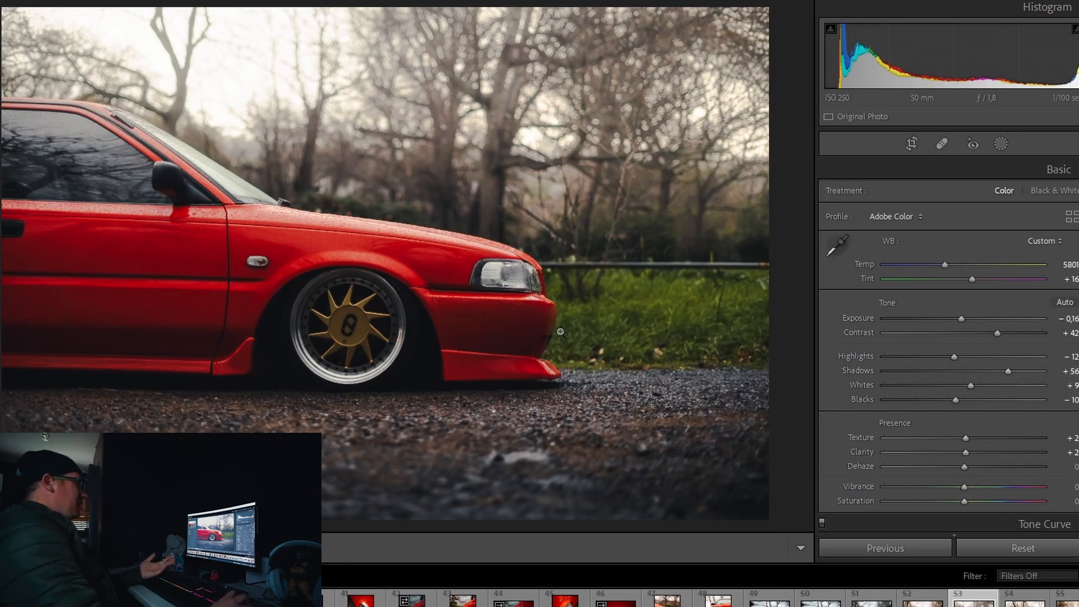
pyautogui.press('y')
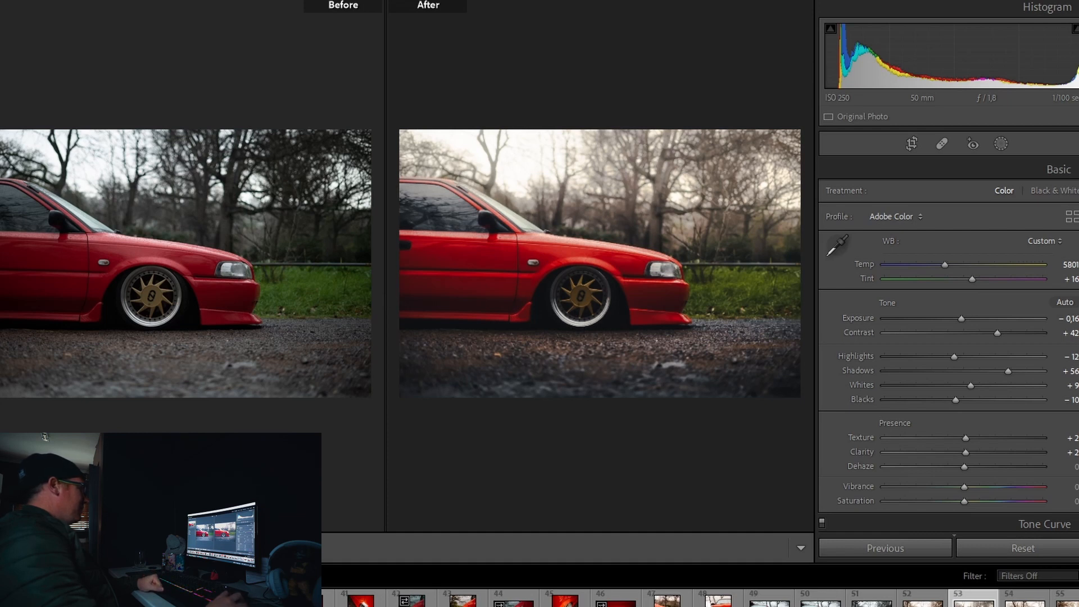
pyautogui.press('y')
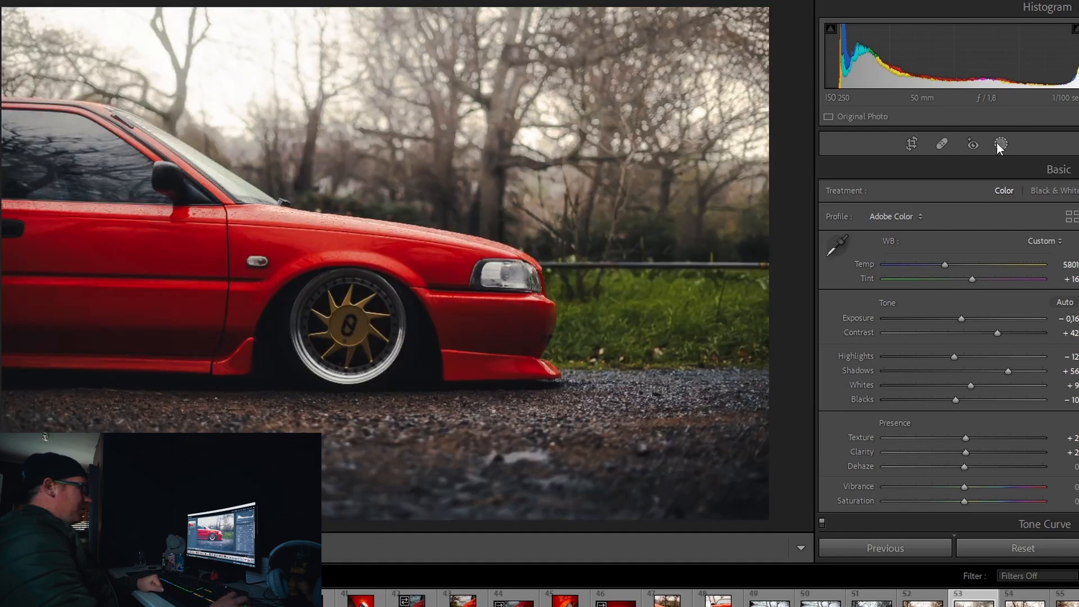
# Step: Darken Mask 2 over the foreground road to exposure −1.35, adjust its linear gradient's placement, and finish mask editing
pyautogui.click(700, 60)
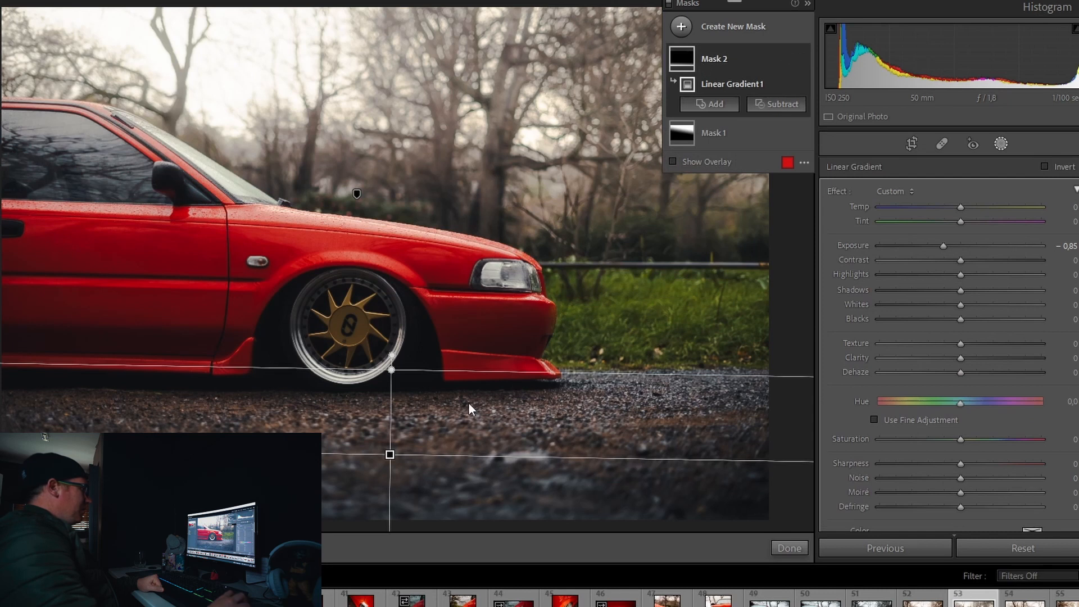
pyautogui.click(934, 245)
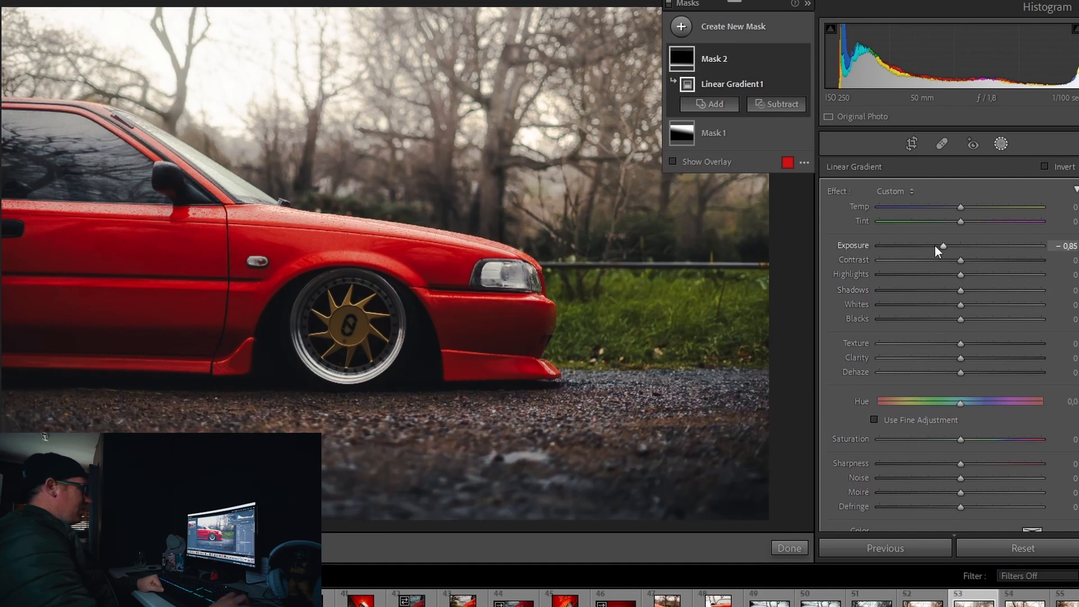
pyautogui.moveTo(370, 450); pyautogui.dragTo(416, 388)
pyautogui.moveTo(397, 345); pyautogui.dragTo(409, 273)
pyautogui.moveTo(398, 394); pyautogui.dragTo(395, 450)
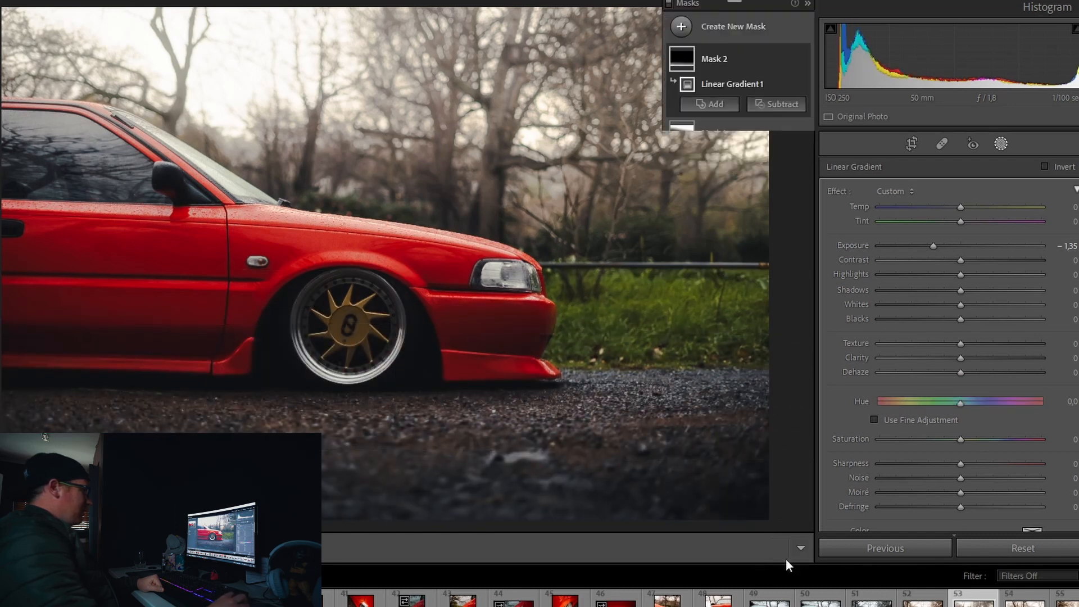
pyautogui.click(787, 550)
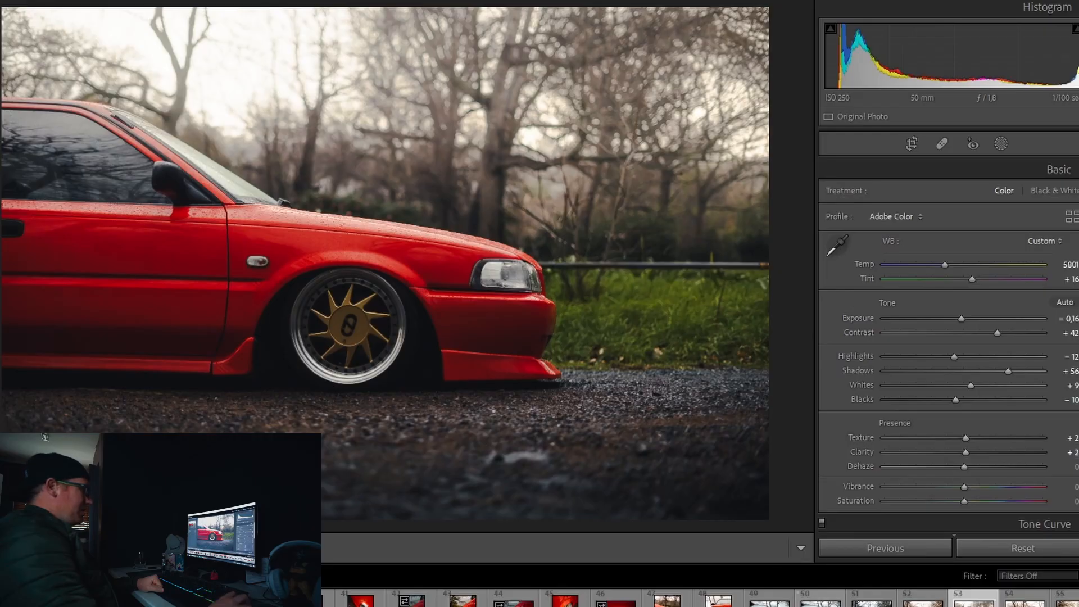
# Step: Reset all of the photo's develop settings and undo the reset
pyautogui.click(976, 548)
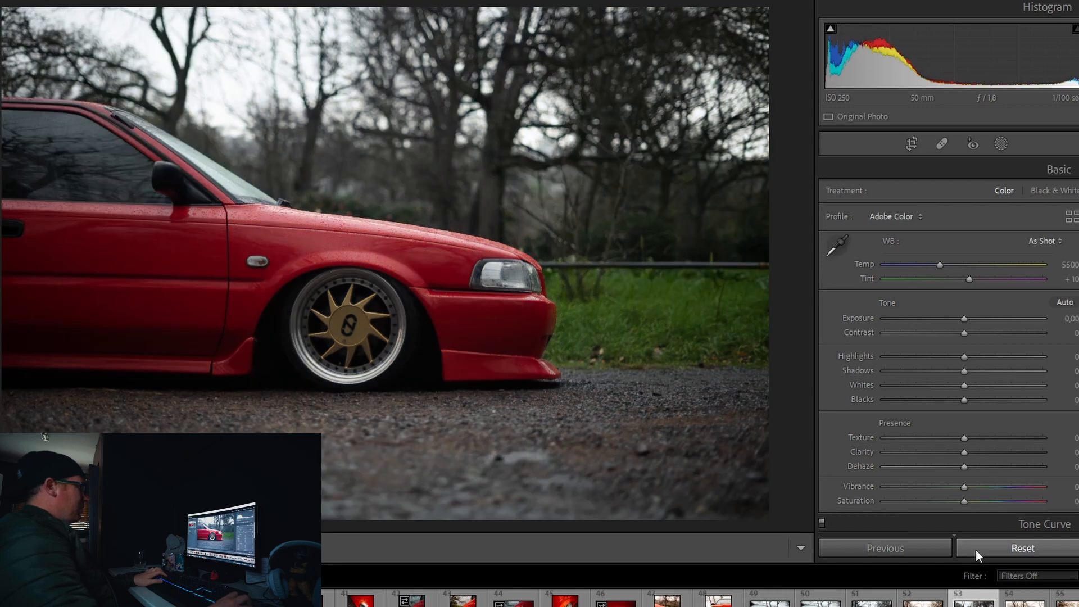
pyautogui.hotkey('ctrl', 'z')
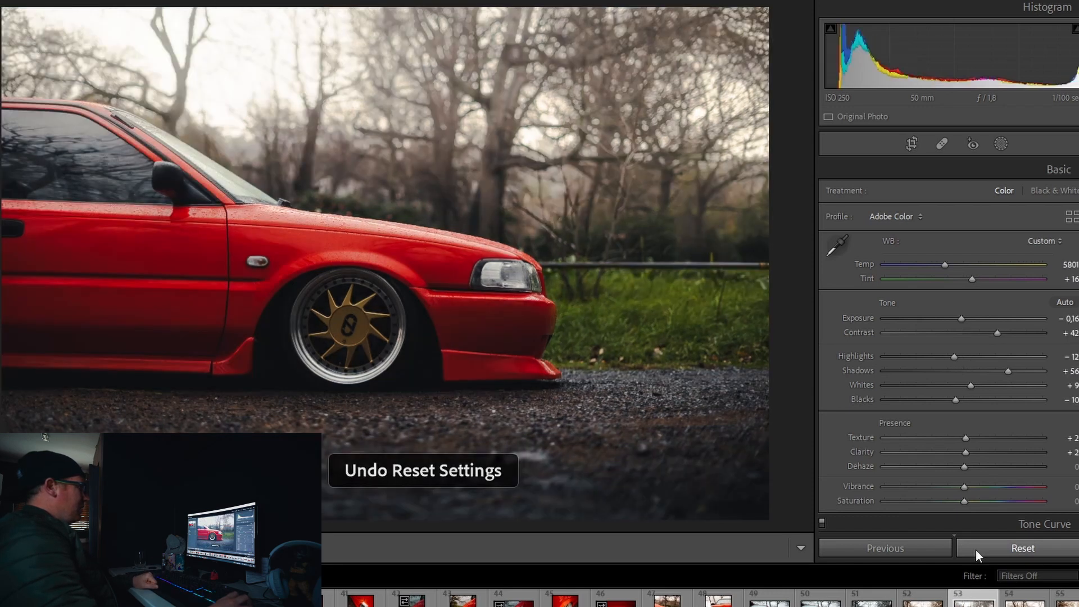